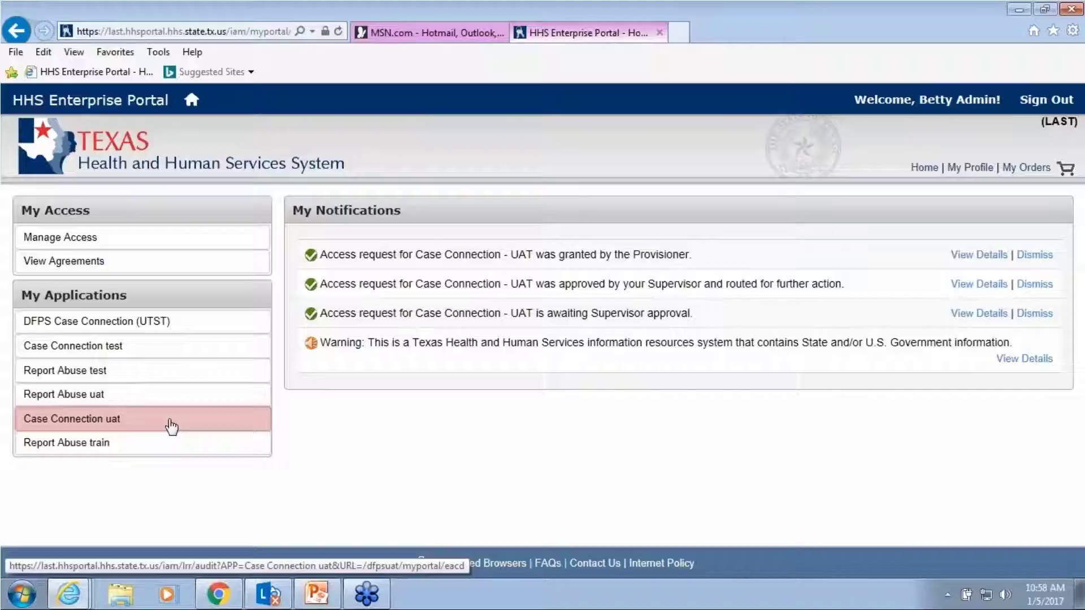
# Step: Open the Case Connection uat application from My Applications and view the My Workload list
pyautogui.click(171, 426)
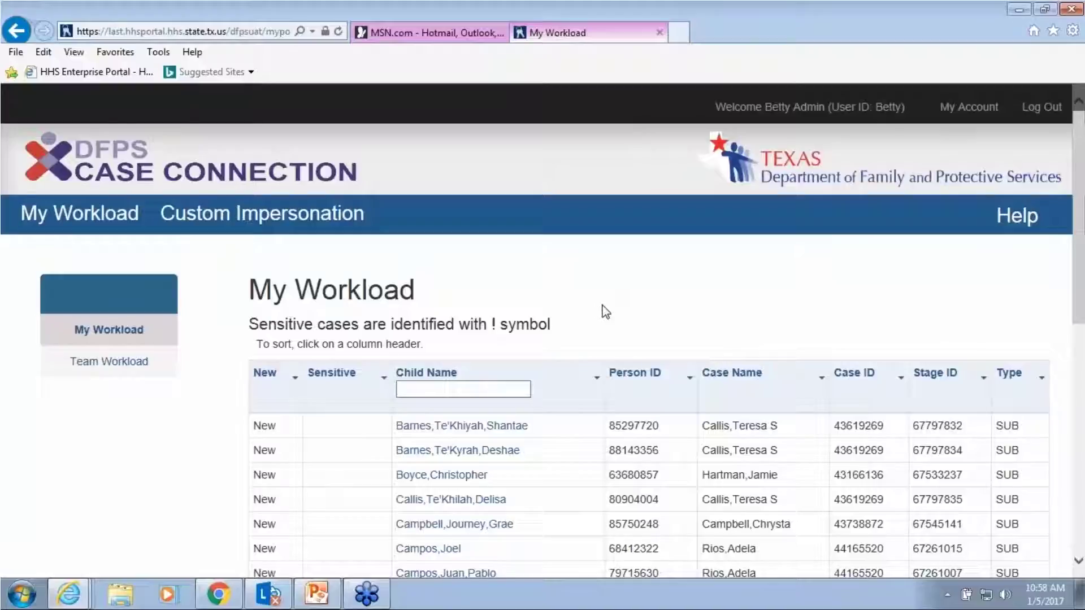
pyautogui.scroll(-1, 604, 312)
pyautogui.scroll(1, 604, 311)
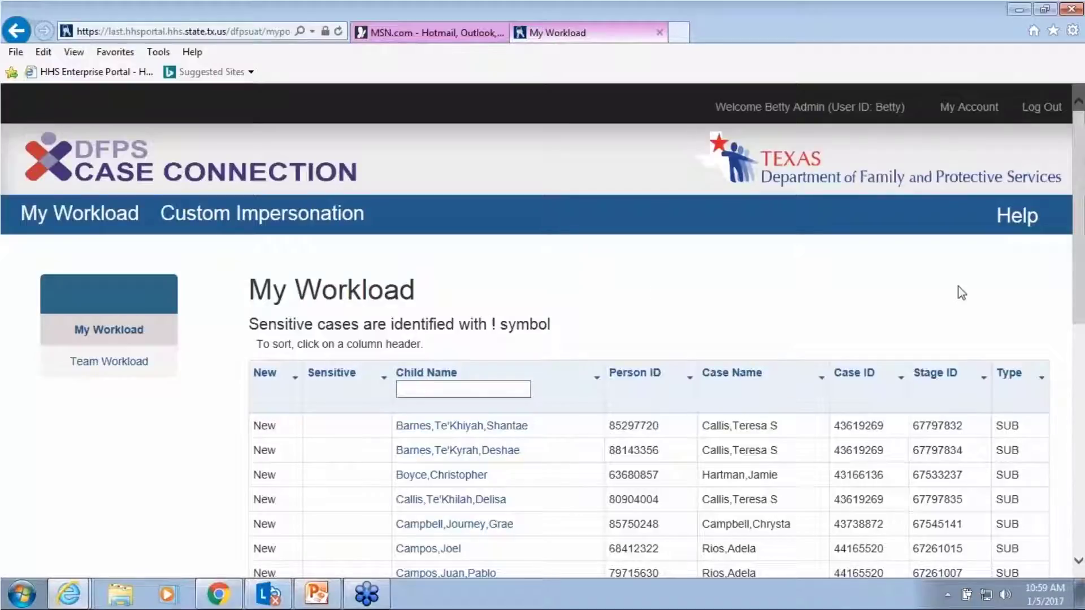
# Step: Open the My Workload help, read it and the linked Case Summary topic, and close the help page
pyautogui.click(1016, 226)
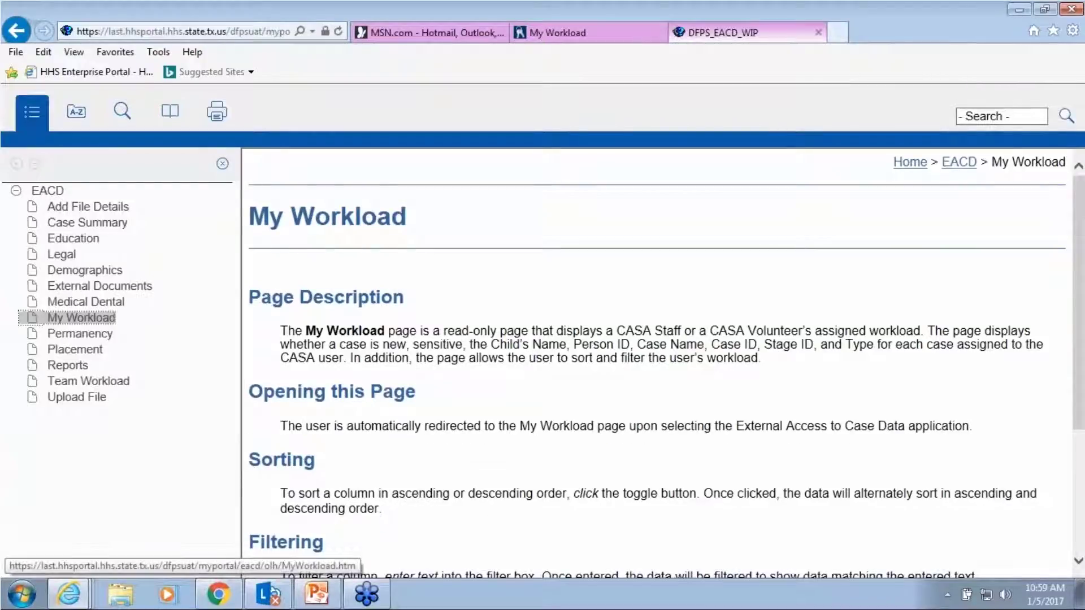
pyautogui.scroll(-4, 623, 379)
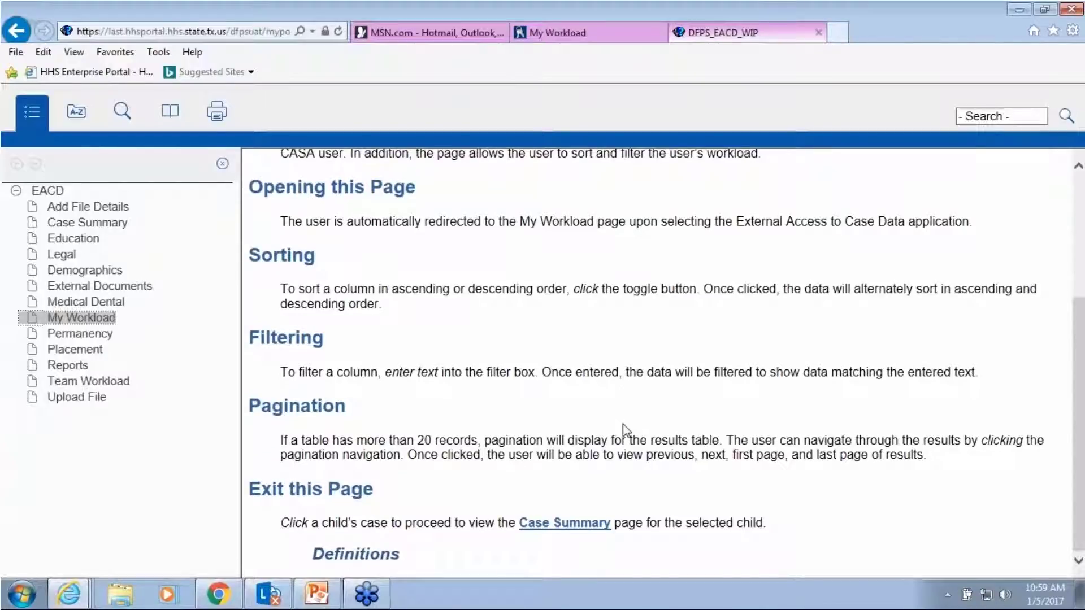
pyautogui.scroll(2, 623, 424)
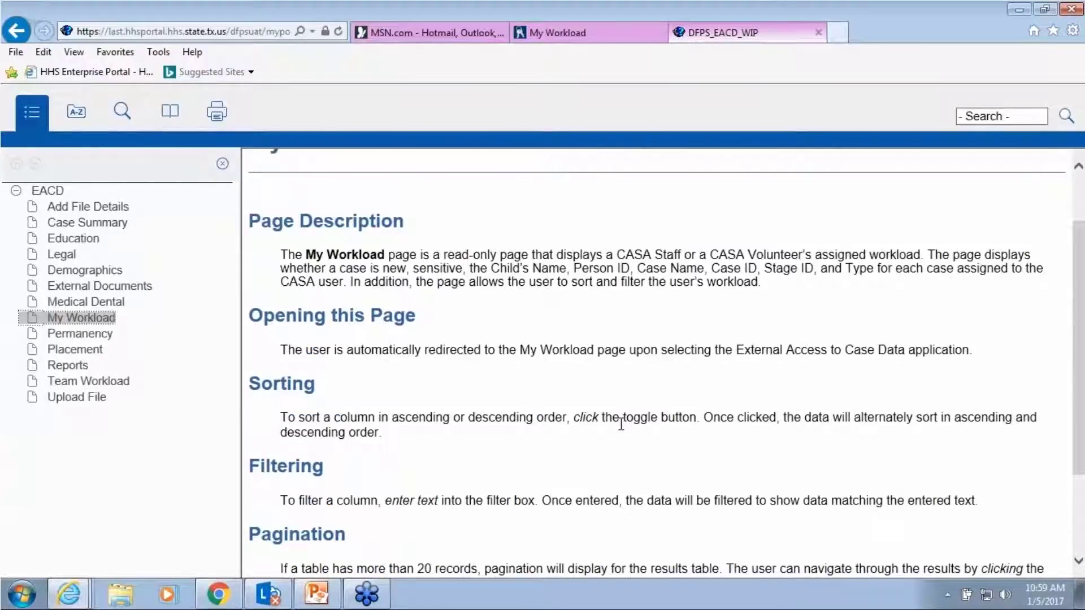
pyautogui.scroll(-2, 575, 391)
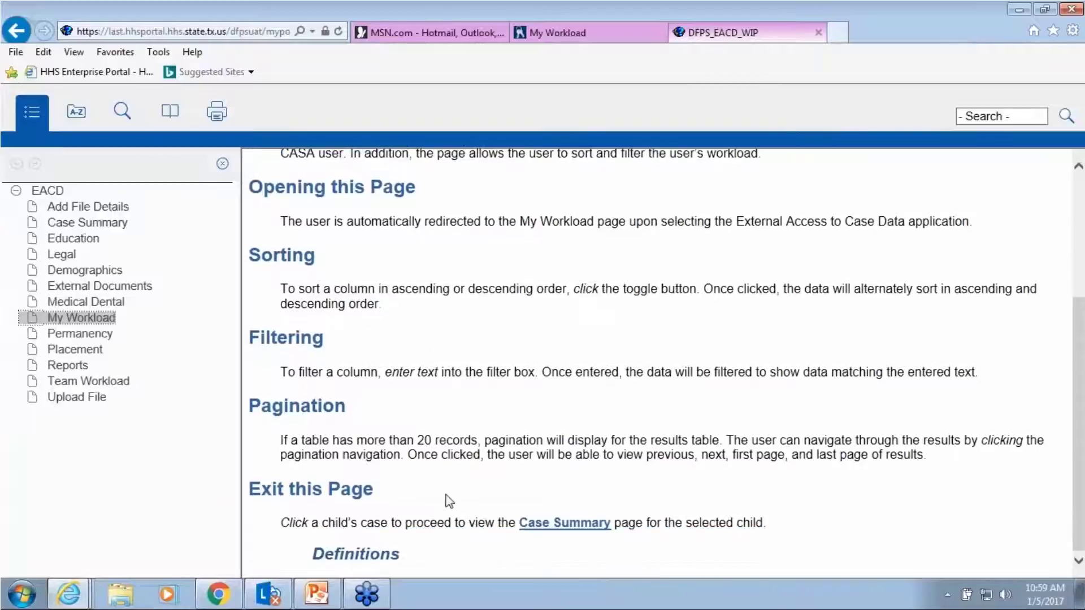
pyautogui.click(587, 526)
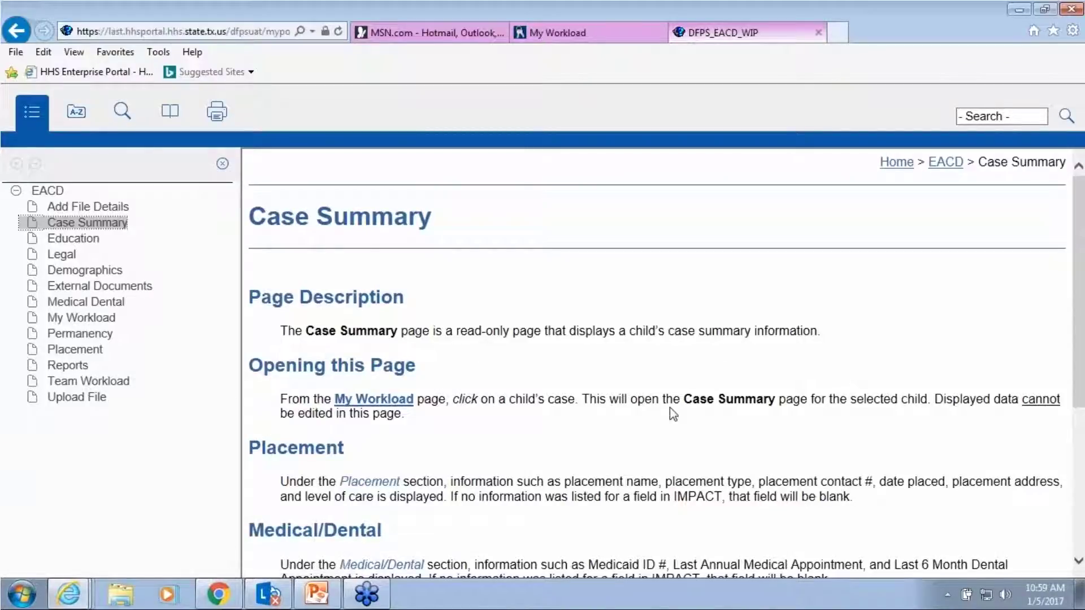
pyautogui.click(818, 34)
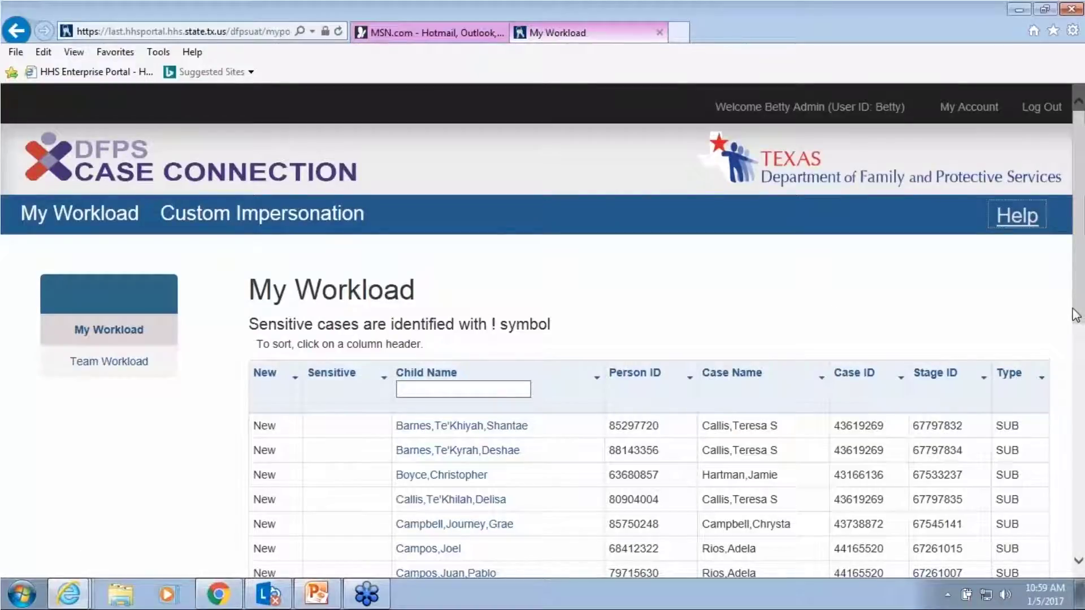
# Step: Open the case of the first child in the My Workload list and view its Case Summary sections
pyautogui.moveTo(1079, 314); pyautogui.dragTo(1076, 369)
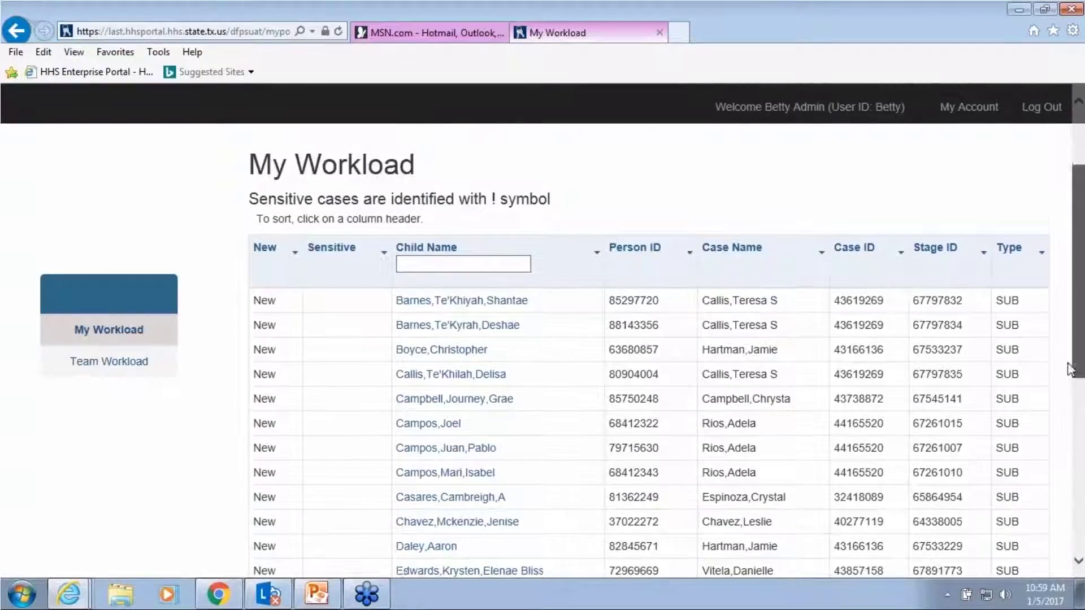
pyautogui.click(460, 300)
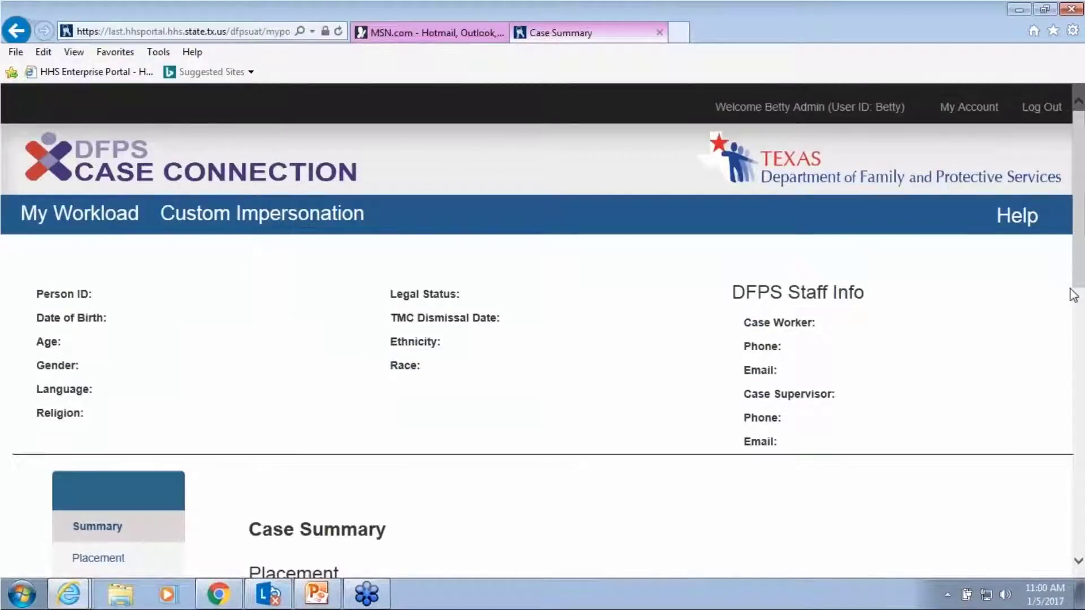
pyautogui.moveTo(1076, 283); pyautogui.dragTo(1082, 462)
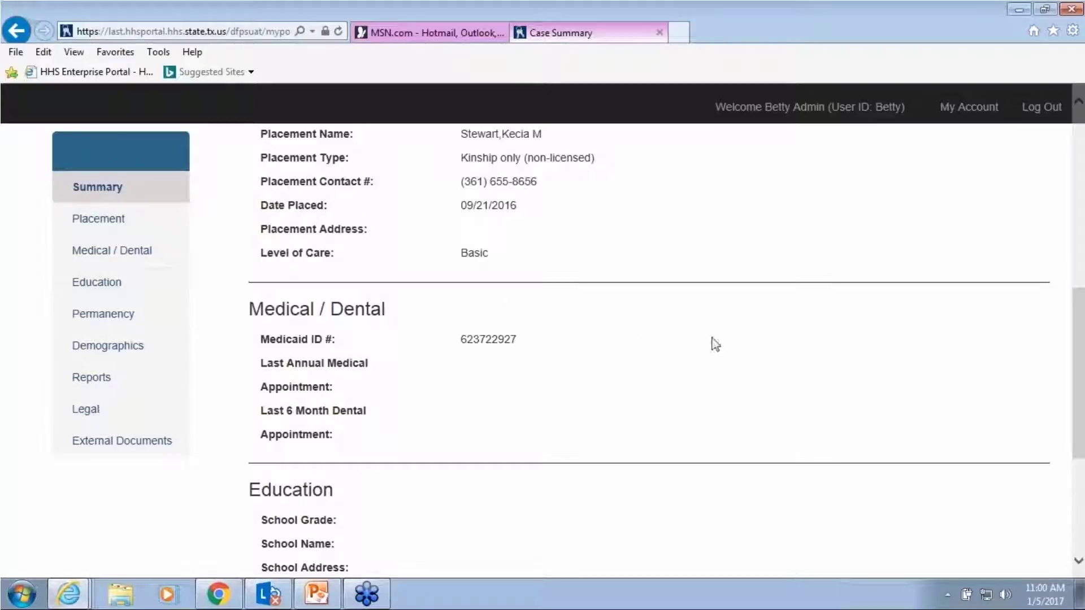
# Step: Examine the child's personal details, the DFPS staff info and the placement section of the Case Summary
pyautogui.scroll(5, 723, 336)
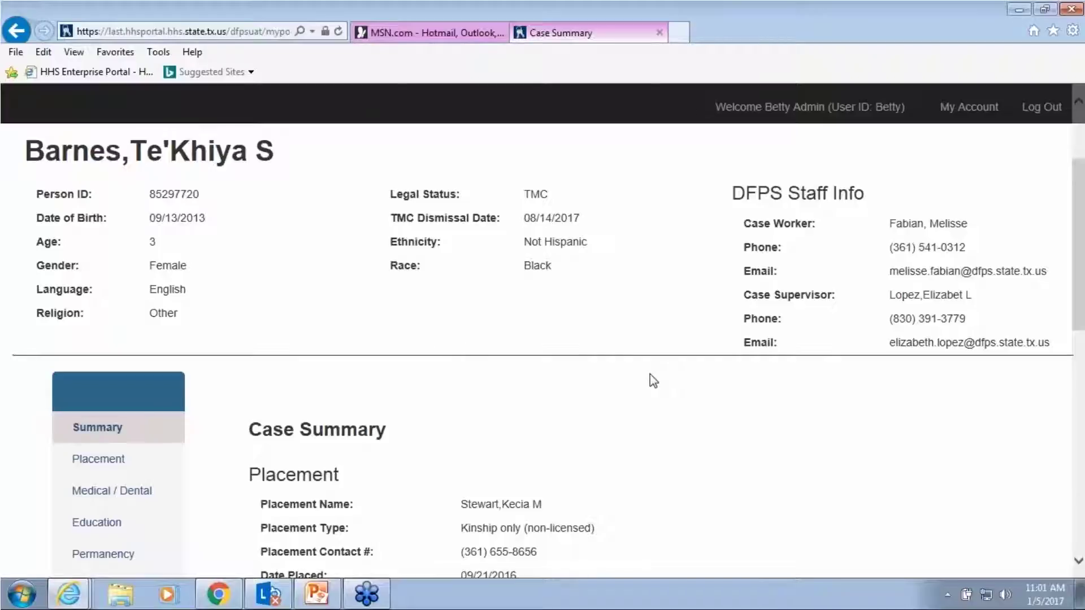
pyautogui.scroll(-1, 650, 374)
pyautogui.scroll(-1, 650, 375)
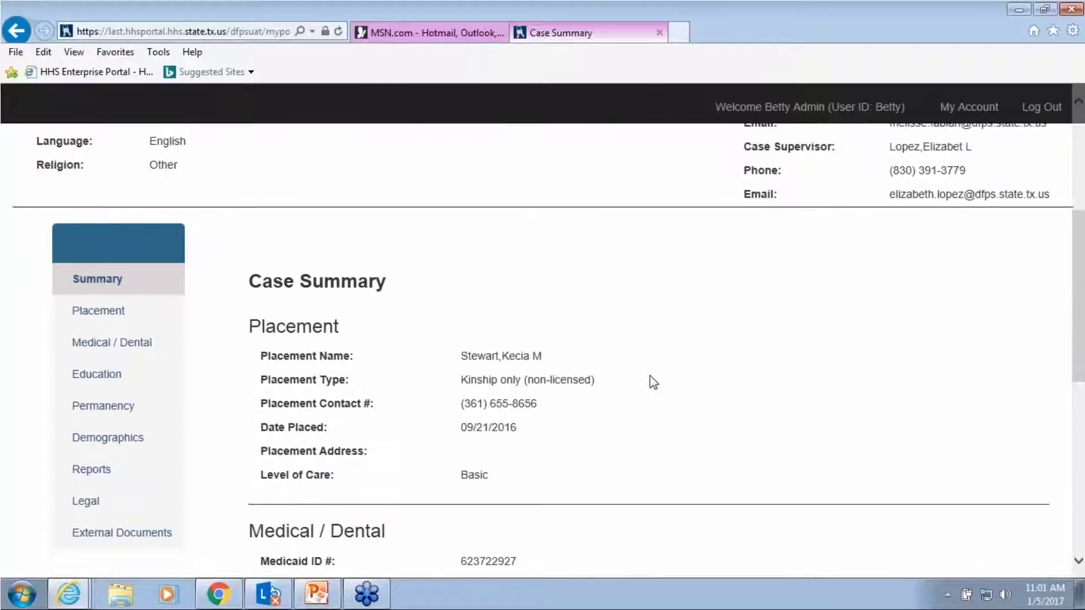
pyautogui.scroll(-1, 649, 378)
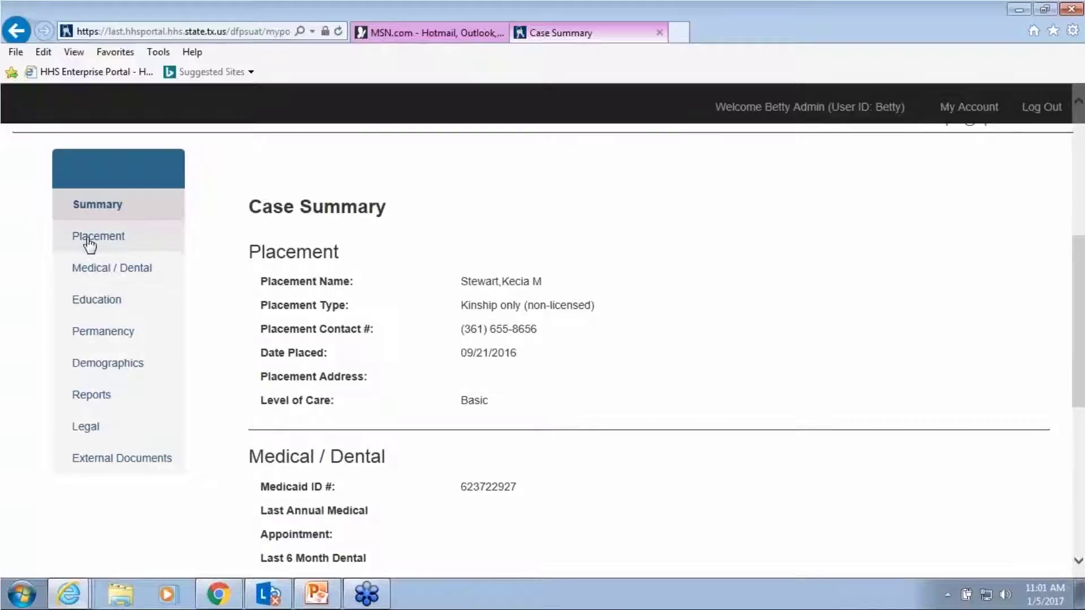
pyautogui.scroll(5, 638, 333)
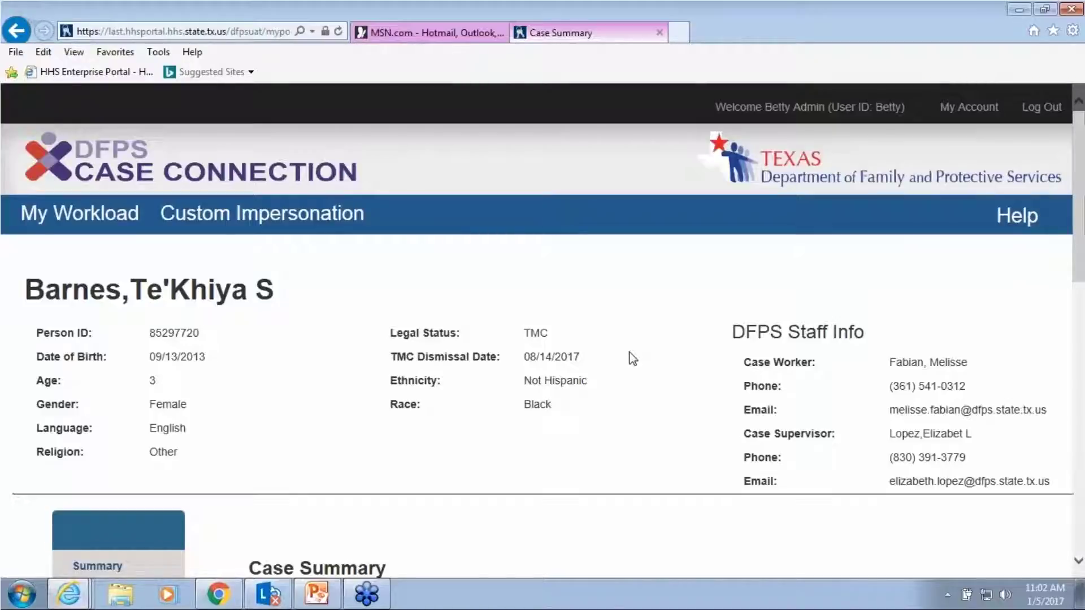
pyautogui.scroll(-3, 640, 351)
pyautogui.scroll(-3, 634, 356)
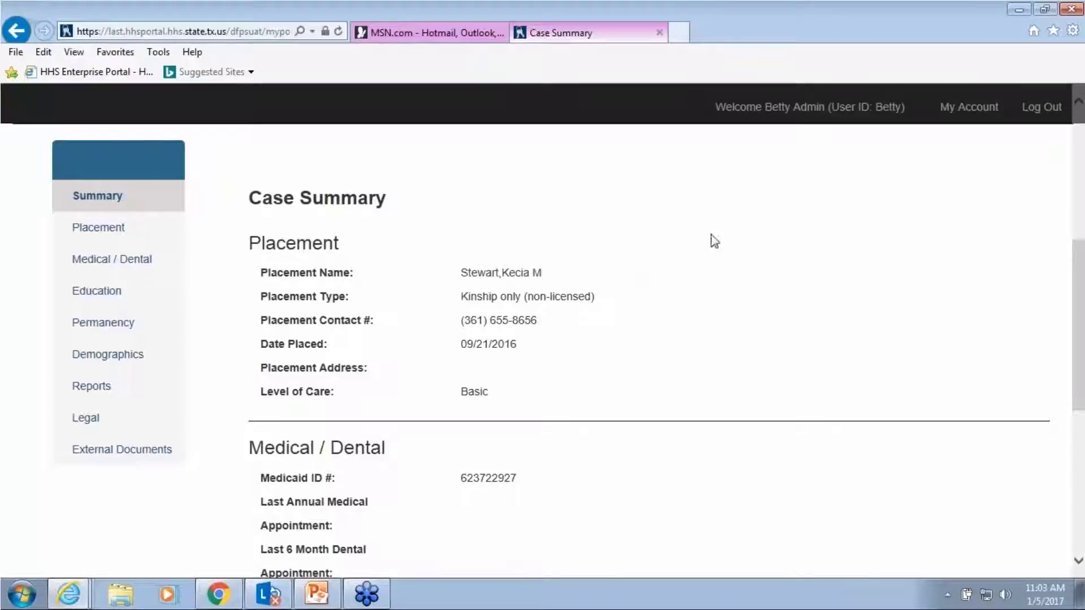
pyautogui.scroll(-1, 759, 312)
pyautogui.scroll(5, 768, 325)
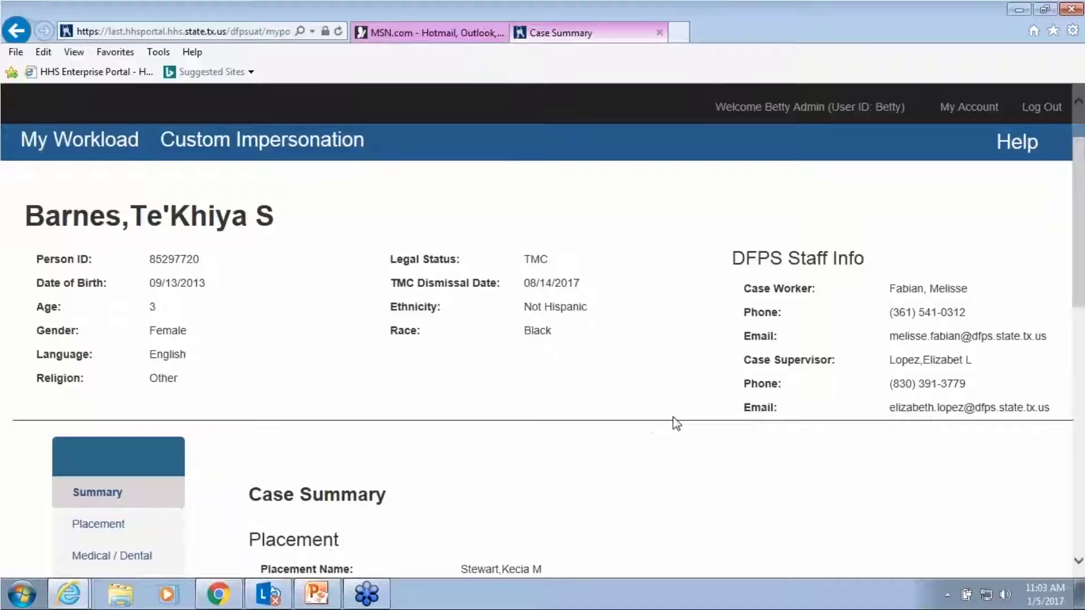
# Step: Open the child's Placement page and review the placement, placement detail, daycare and additional placement information sections
pyautogui.scroll(-4, 676, 421)
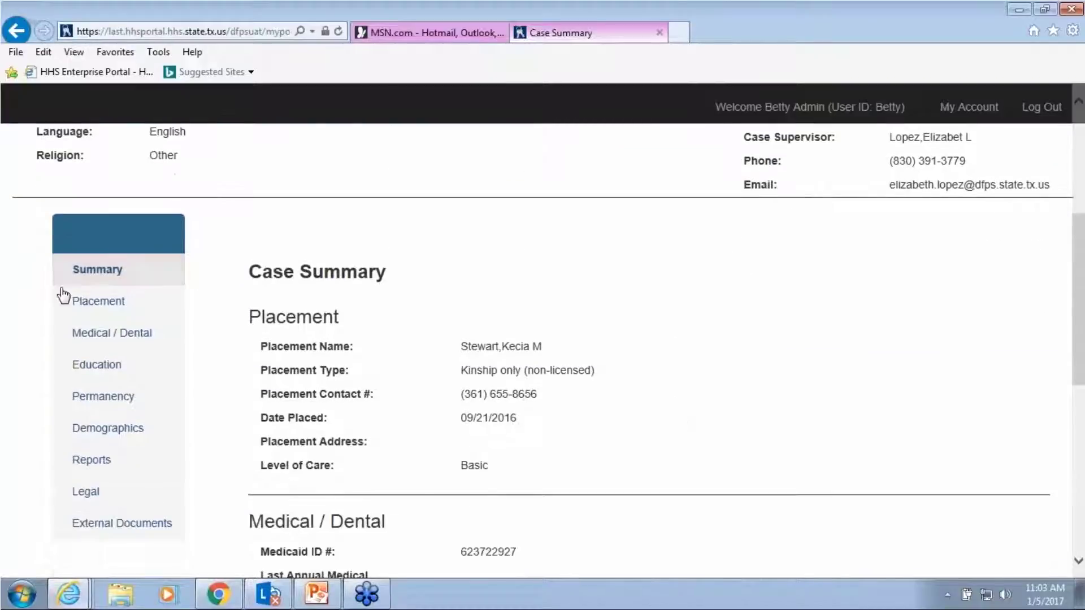
pyautogui.click(106, 310)
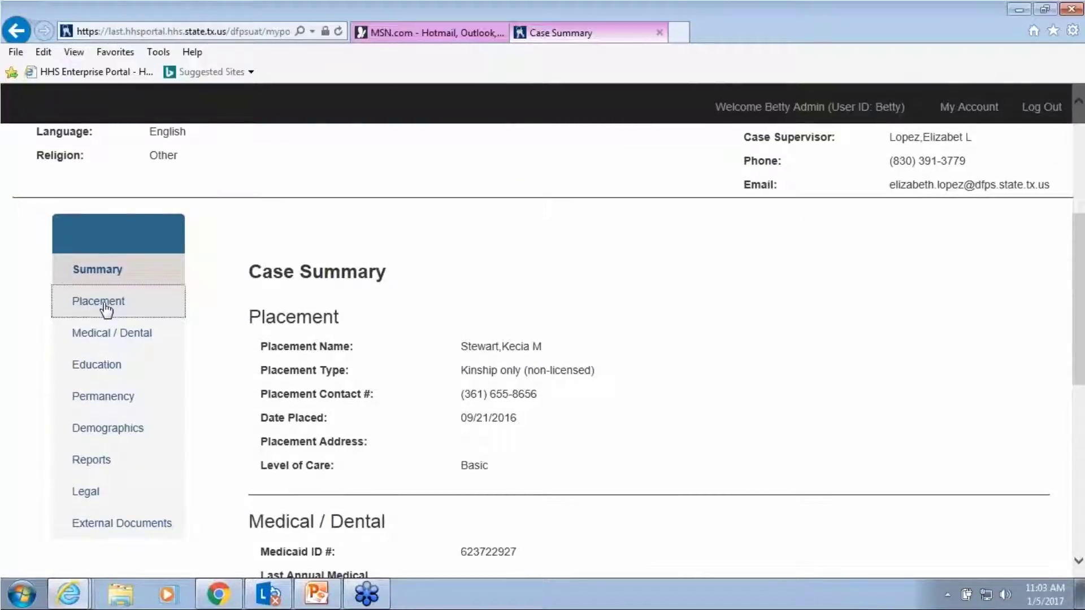
pyautogui.scroll(-3, 557, 363)
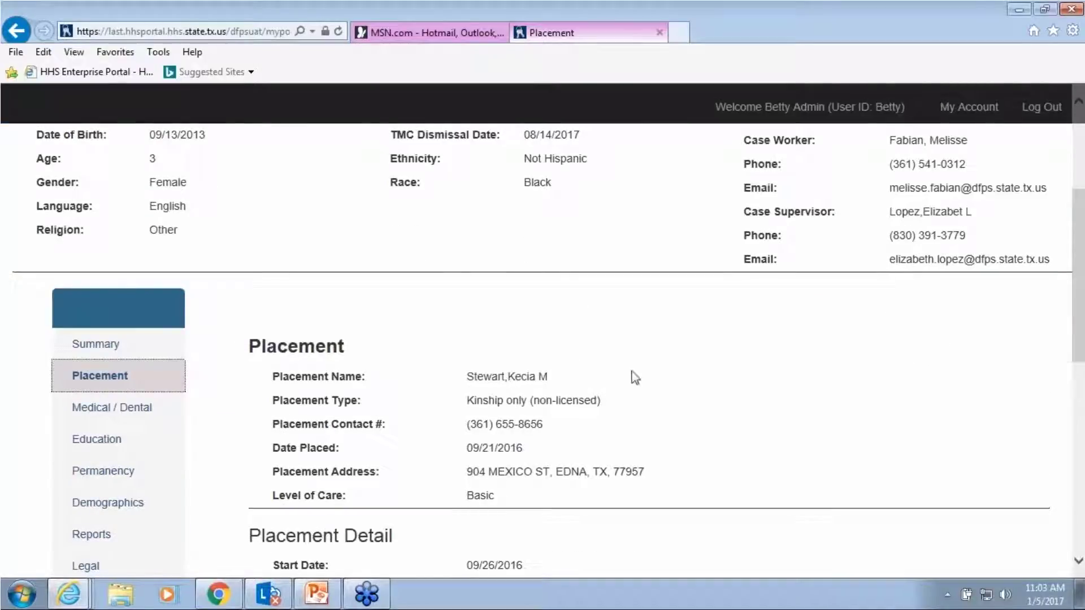
pyautogui.scroll(3, 699, 367)
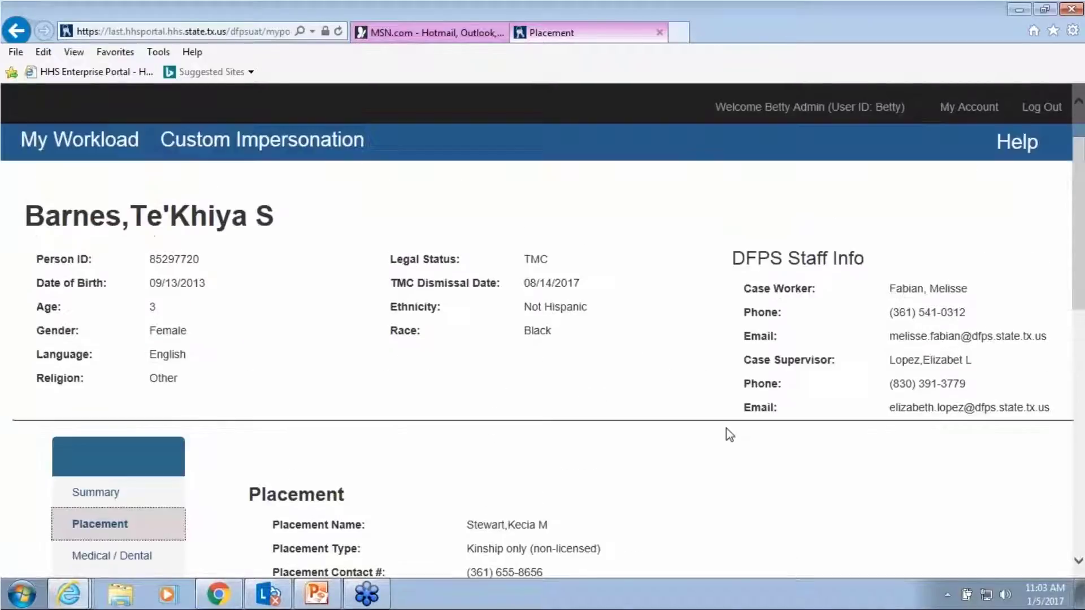
pyautogui.scroll(-3, 697, 441)
pyautogui.scroll(-1, 700, 440)
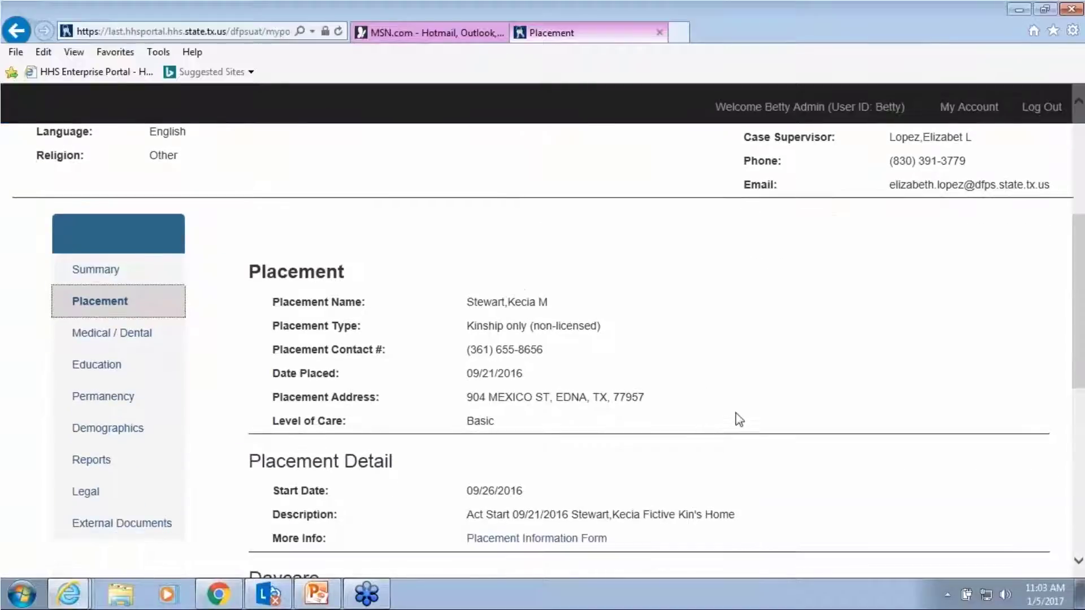
pyautogui.scroll(-1, 743, 414)
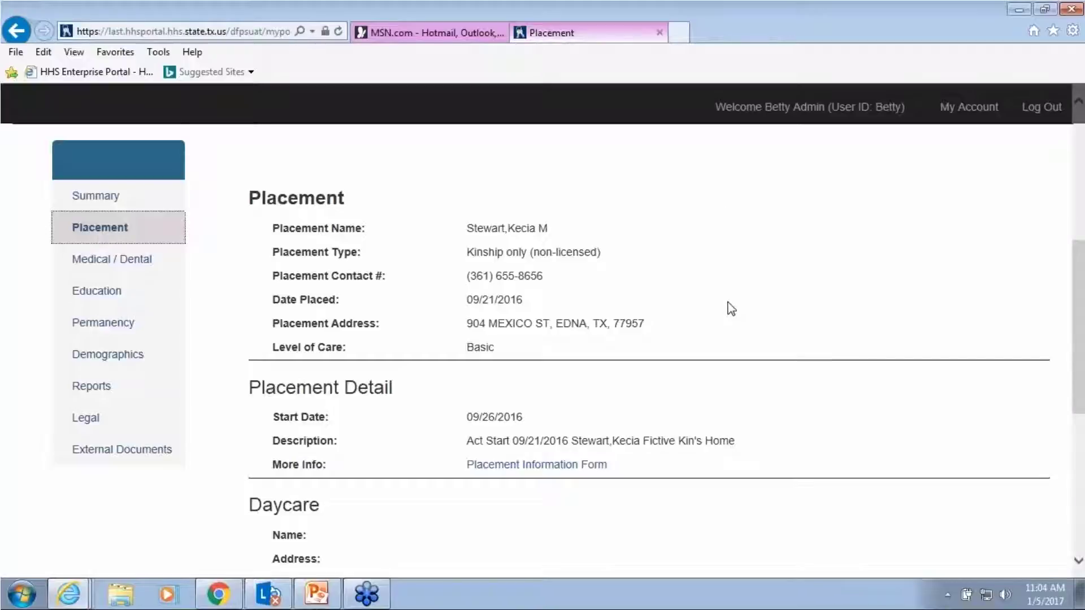
pyautogui.scroll(-1, 731, 309)
pyautogui.scroll(-2, 738, 314)
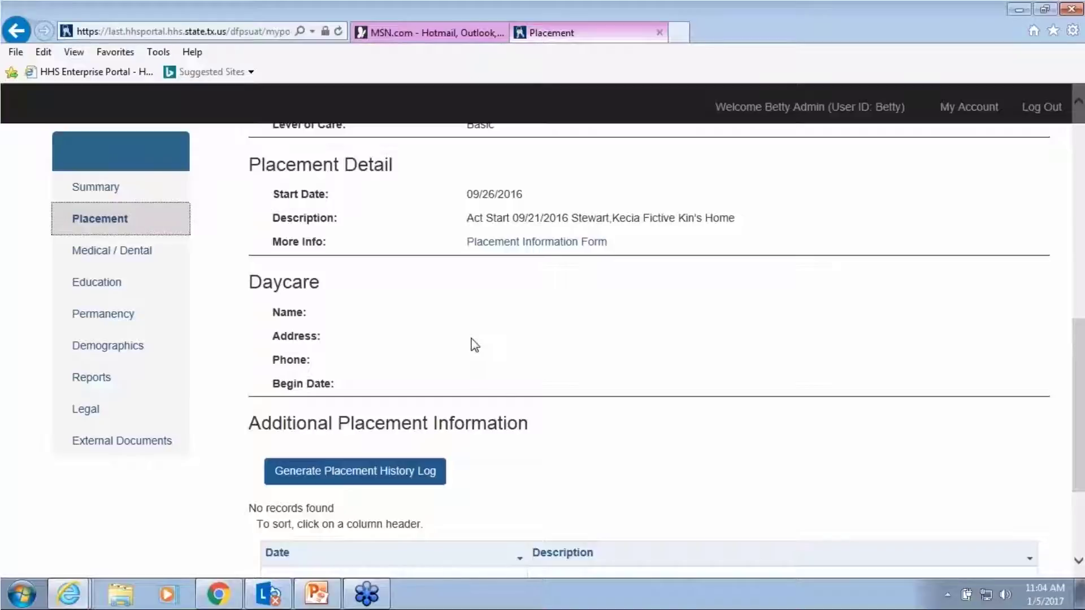
pyautogui.scroll(-1, 552, 331)
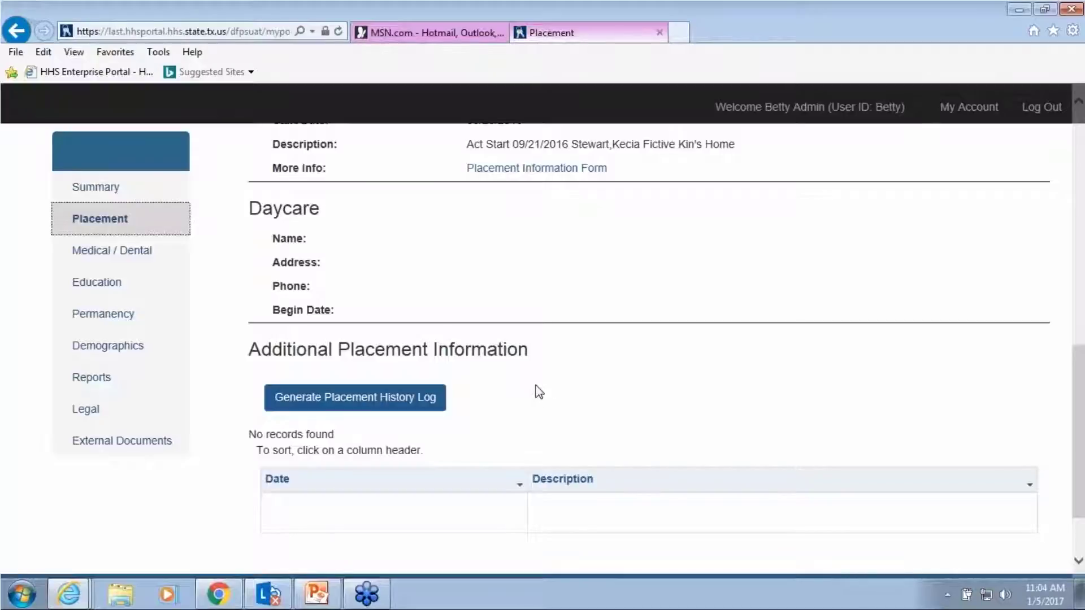
# Step: Generate the placement history log and reload the Reports page to update the file status
pyautogui.click(350, 403)
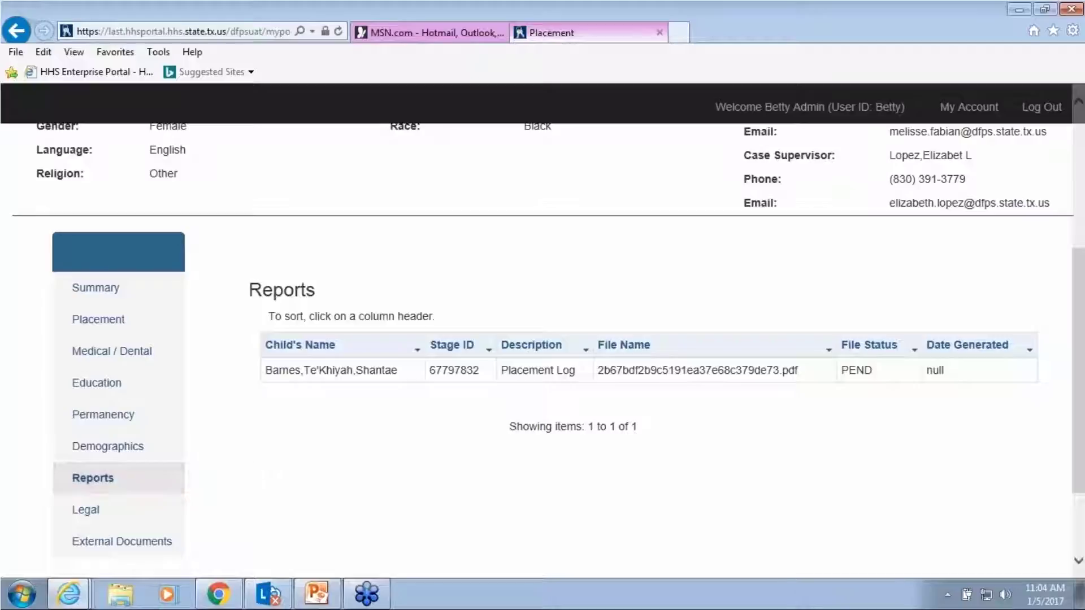
pyautogui.click(147, 486)
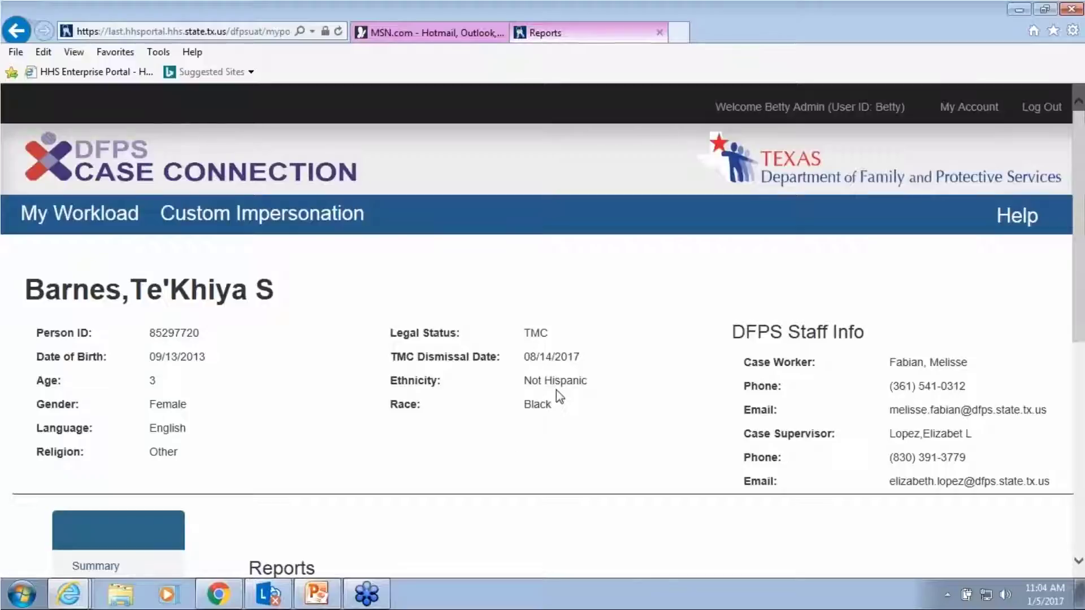
pyautogui.scroll(-1, 558, 399)
pyautogui.scroll(-3, 558, 399)
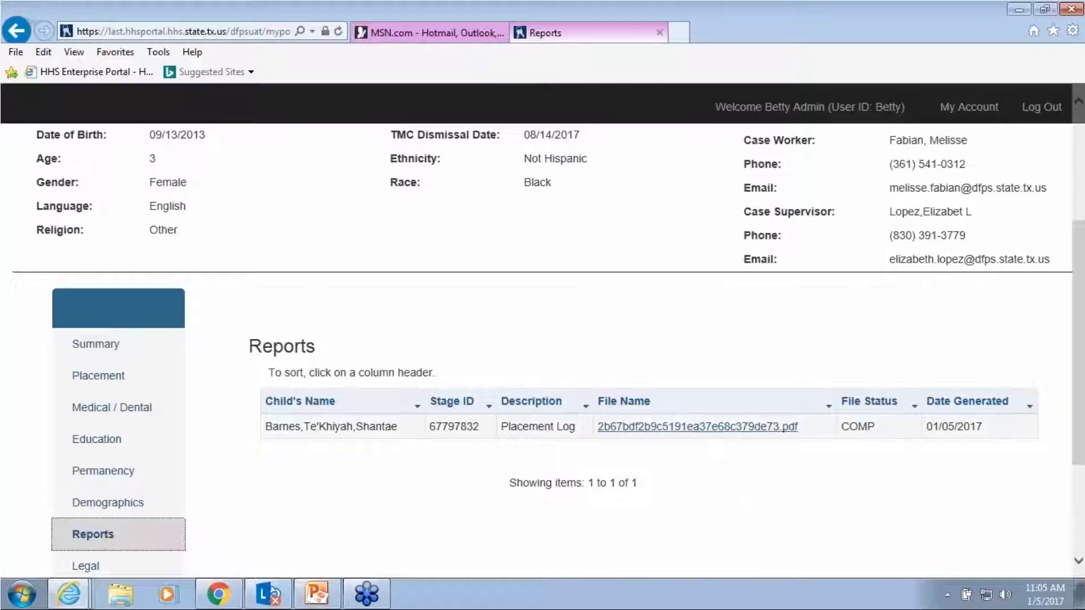
# Step: Try to open the Placement Log PDF from the Reports list, allowing the pop-up once, and dismiss the pop-up notice
pyautogui.click(712, 433)
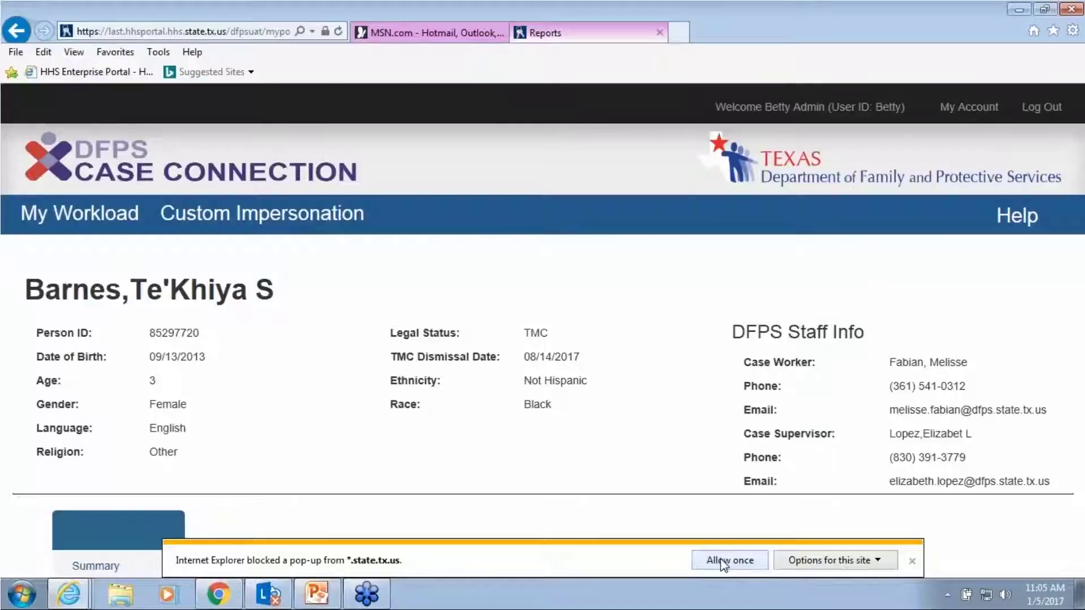
pyautogui.click(723, 562)
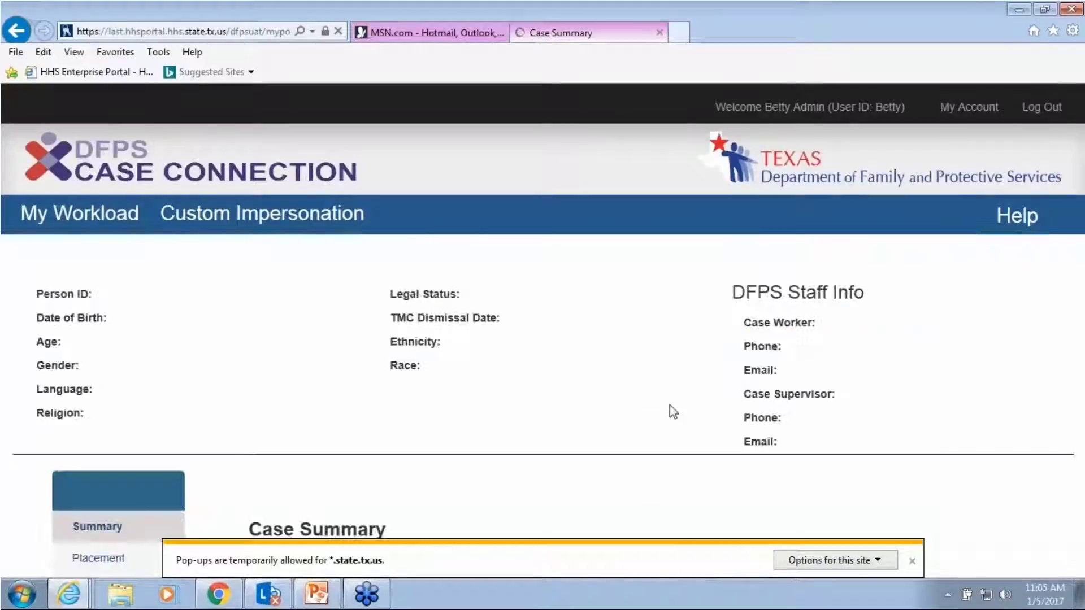
pyautogui.scroll(-2, 648, 406)
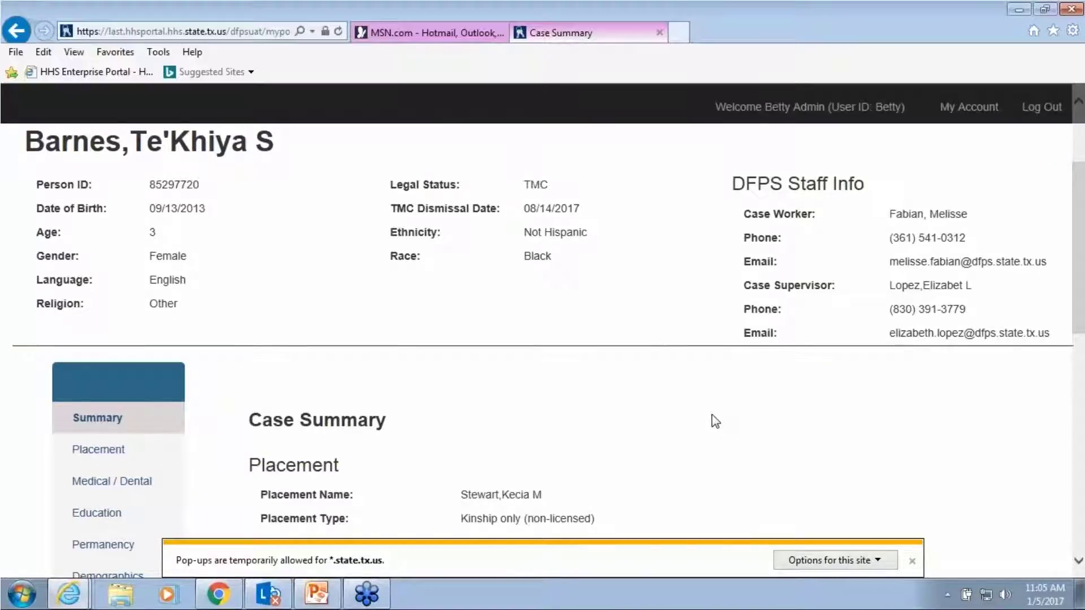
pyautogui.scroll(-1, 716, 421)
pyautogui.scroll(-1, 715, 421)
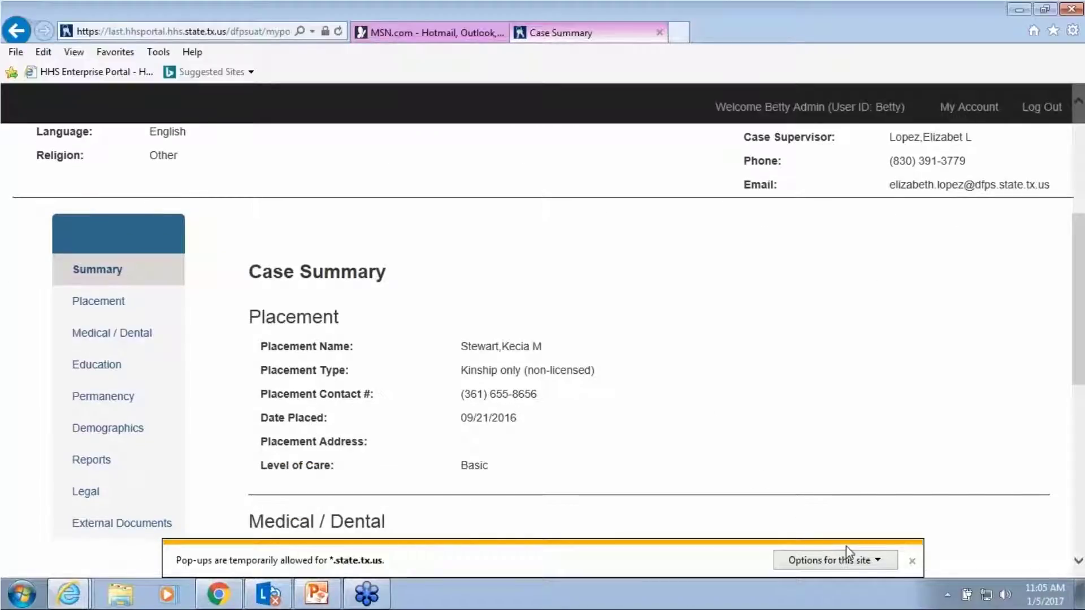
pyautogui.click(911, 564)
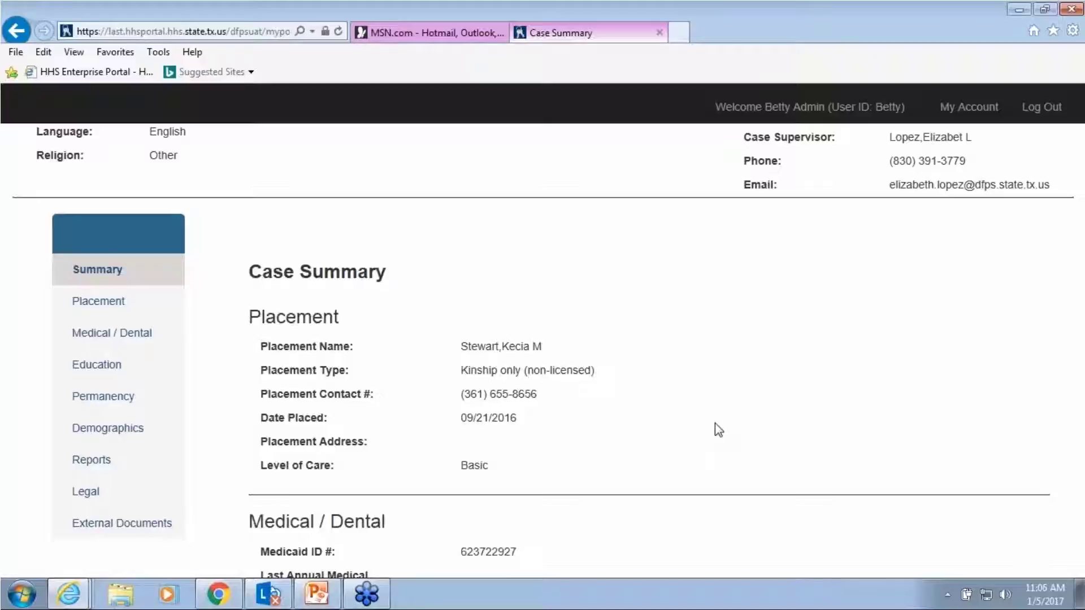
pyautogui.scroll(5, 717, 429)
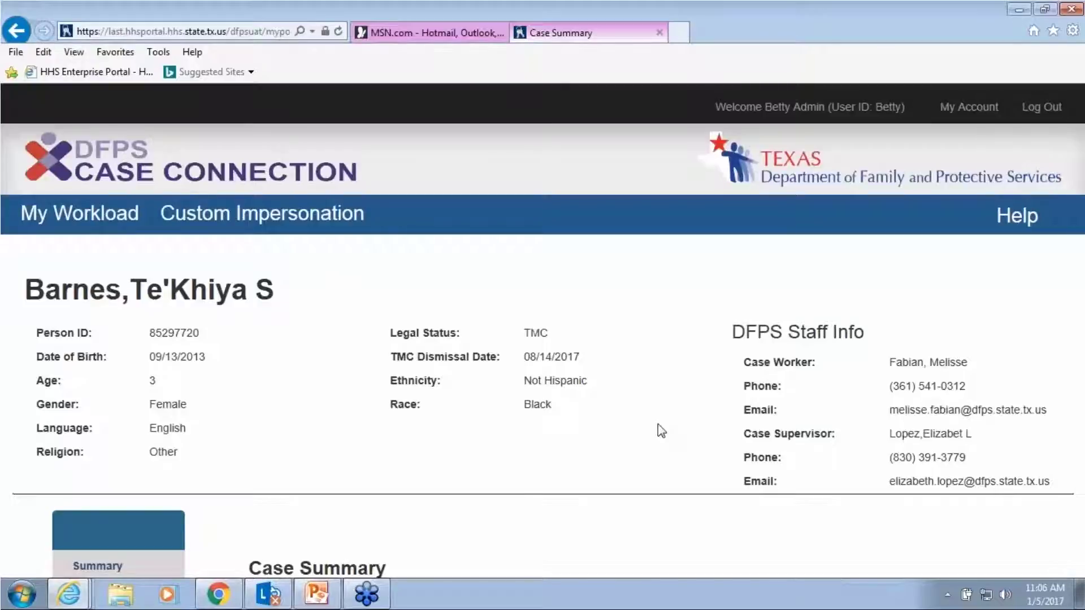
pyautogui.scroll(-1, 610, 401)
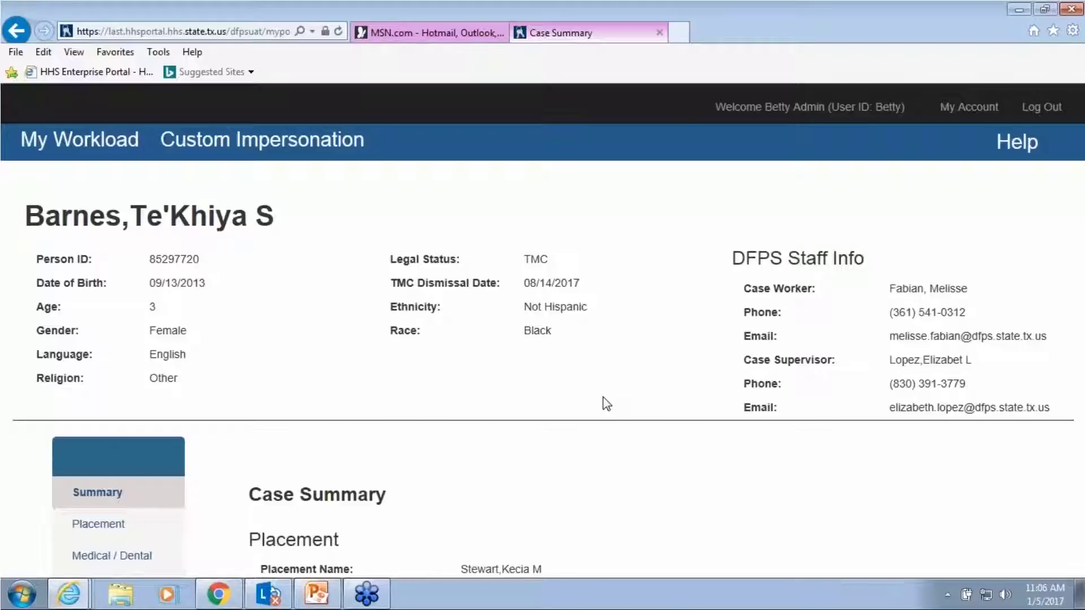
# Step: Review the child's Case Summary, from the personal details and DFPS staff info to the placement, medical/dental and education sections
pyautogui.scroll(-1, 603, 397)
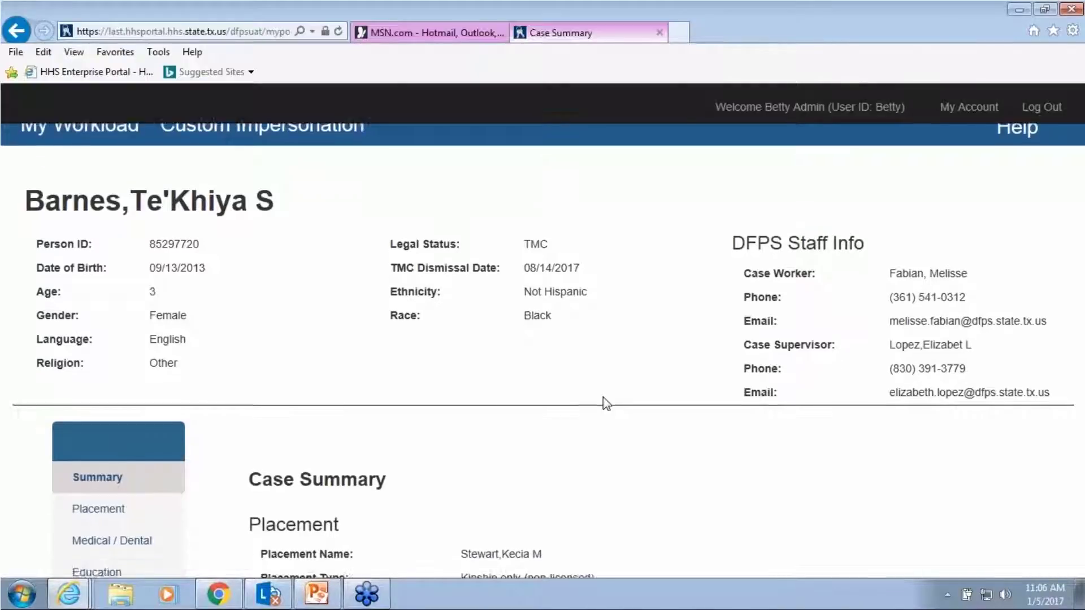
pyautogui.scroll(3, 602, 396)
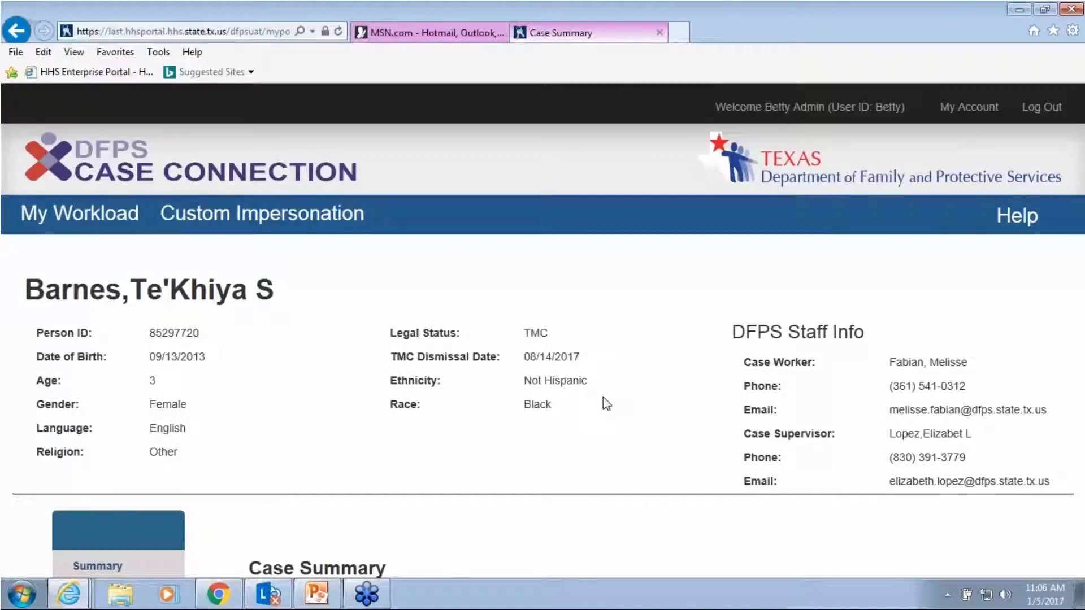
pyautogui.scroll(-5, 603, 398)
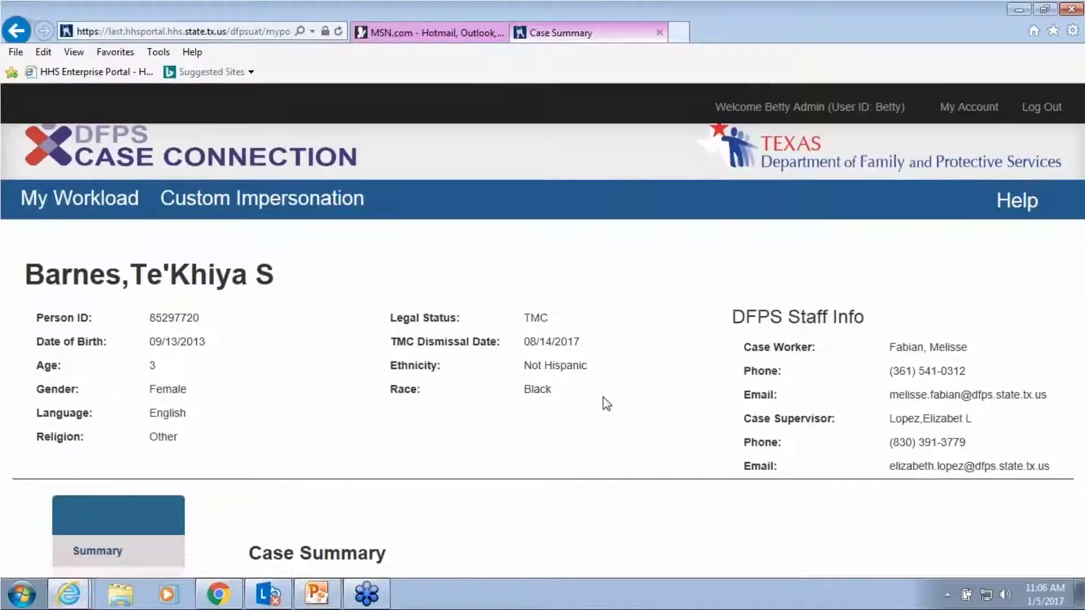
pyautogui.scroll(-1, 605, 402)
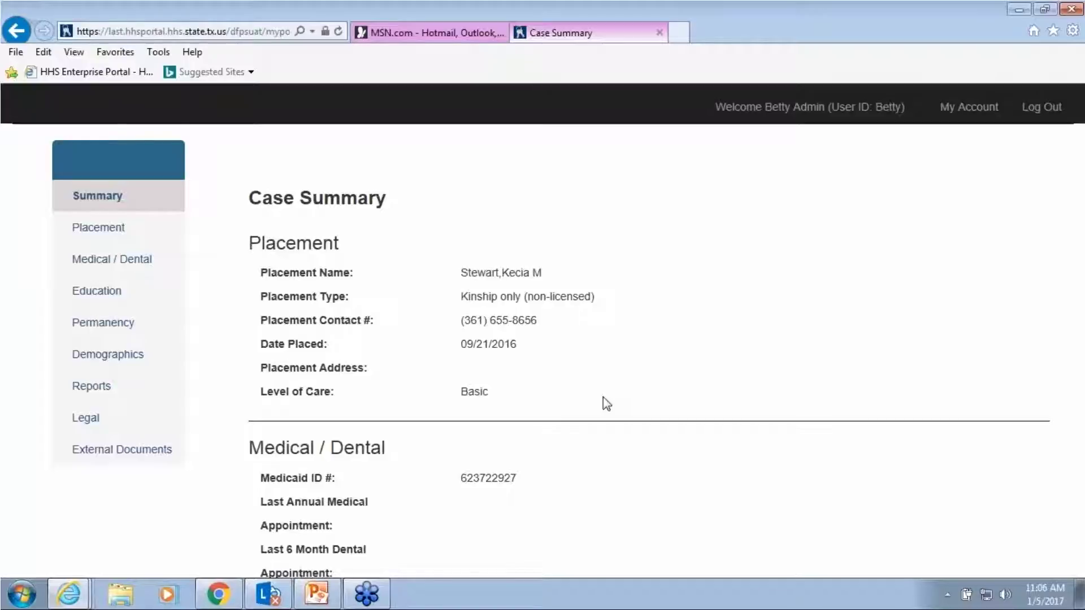
pyautogui.scroll(-5, 603, 397)
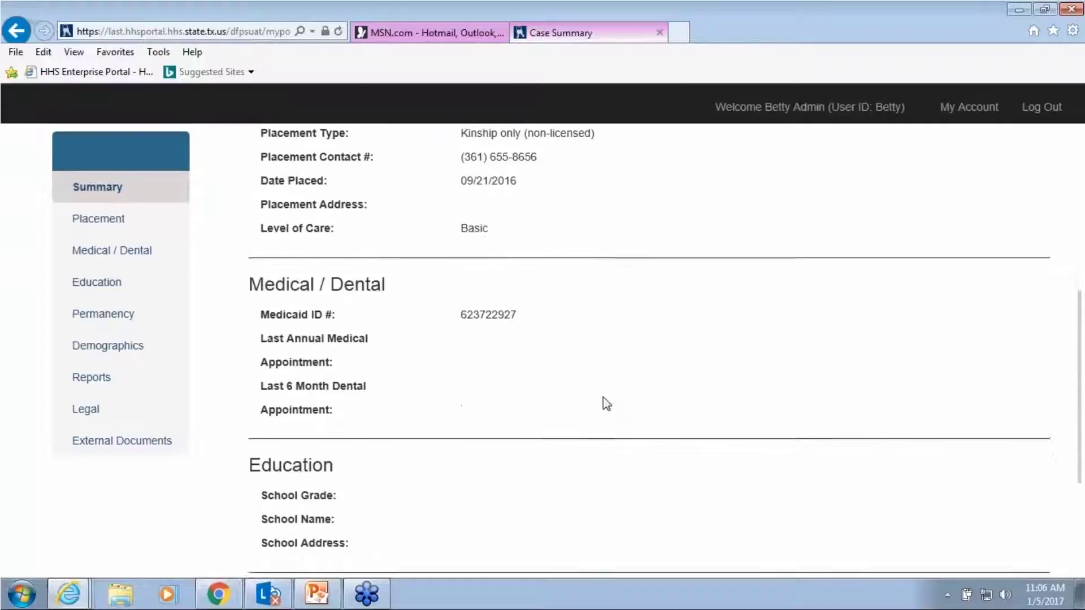
pyautogui.scroll(10, 602, 397)
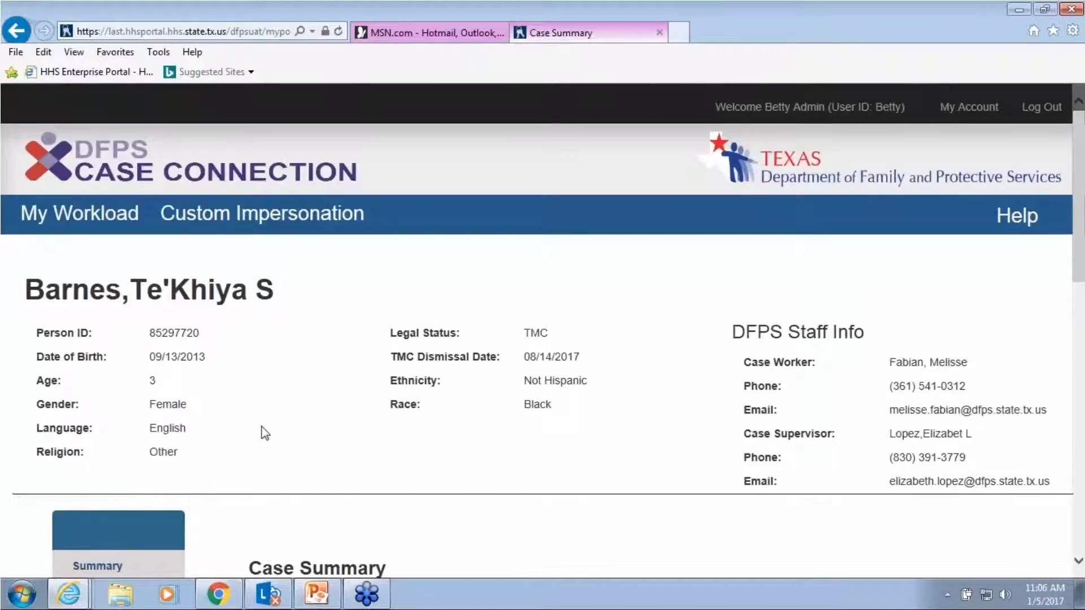
pyautogui.scroll(-3, 270, 430)
pyautogui.scroll(3, 266, 428)
# Step: Return to My Workload and look through the full list of assigned children and its columns
pyautogui.click(108, 217)
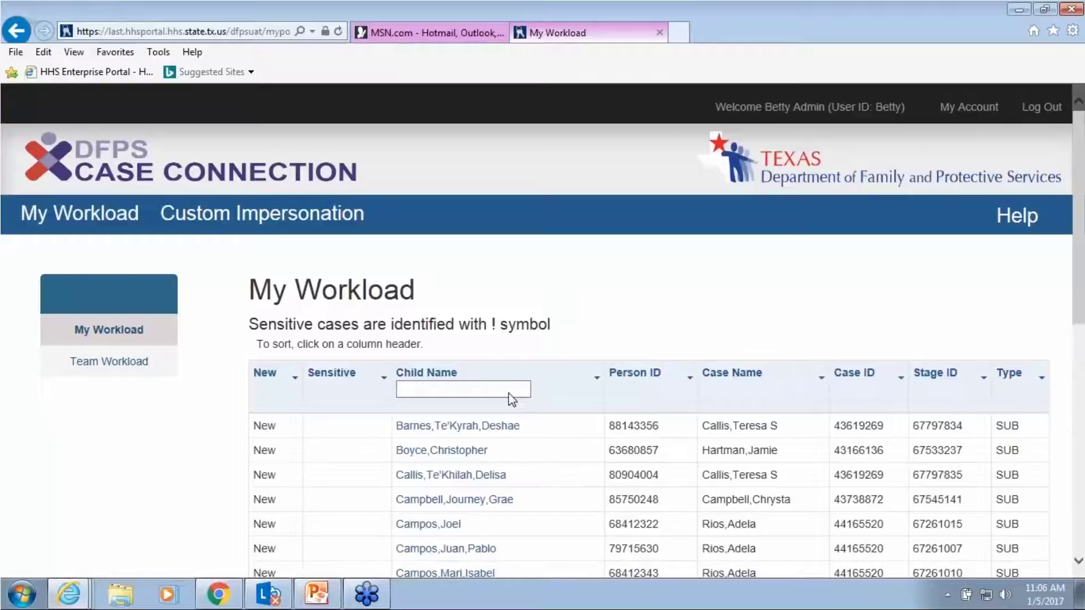
pyautogui.scroll(-8, 511, 399)
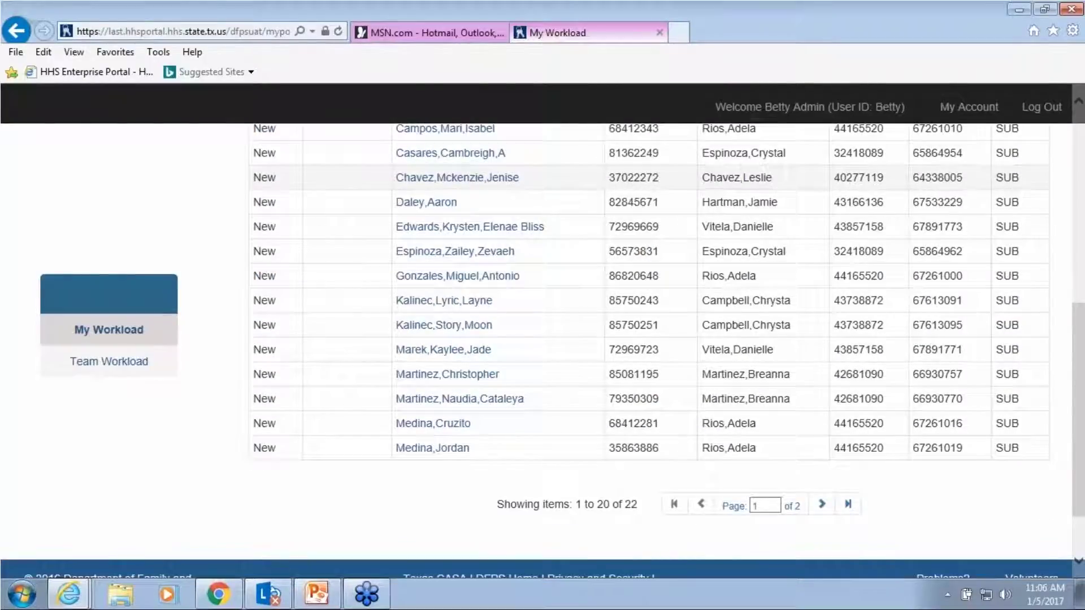
pyautogui.scroll(1, 513, 399)
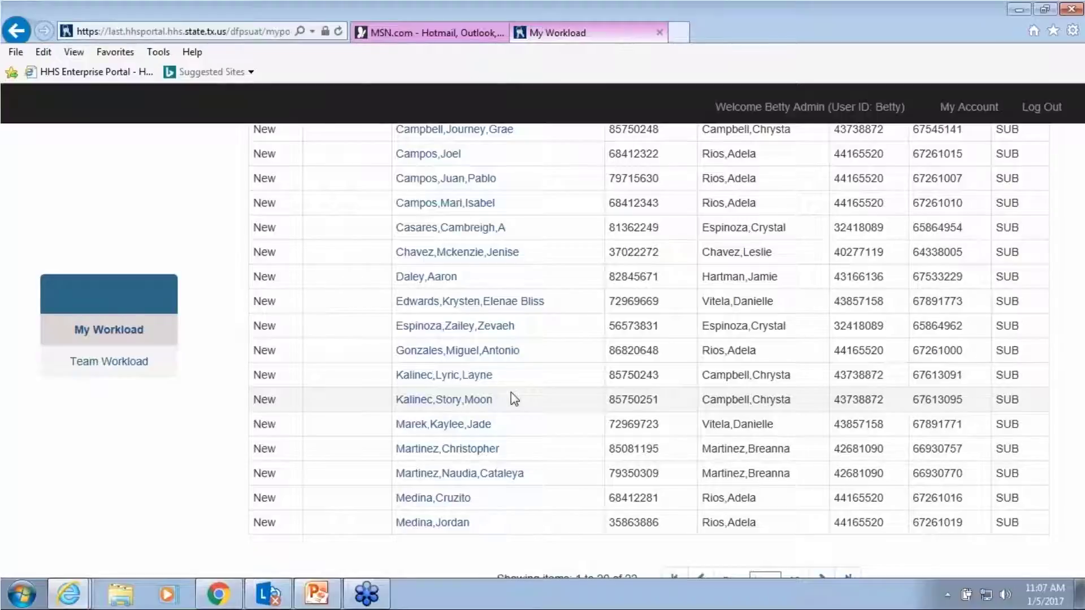
pyautogui.scroll(6, 511, 395)
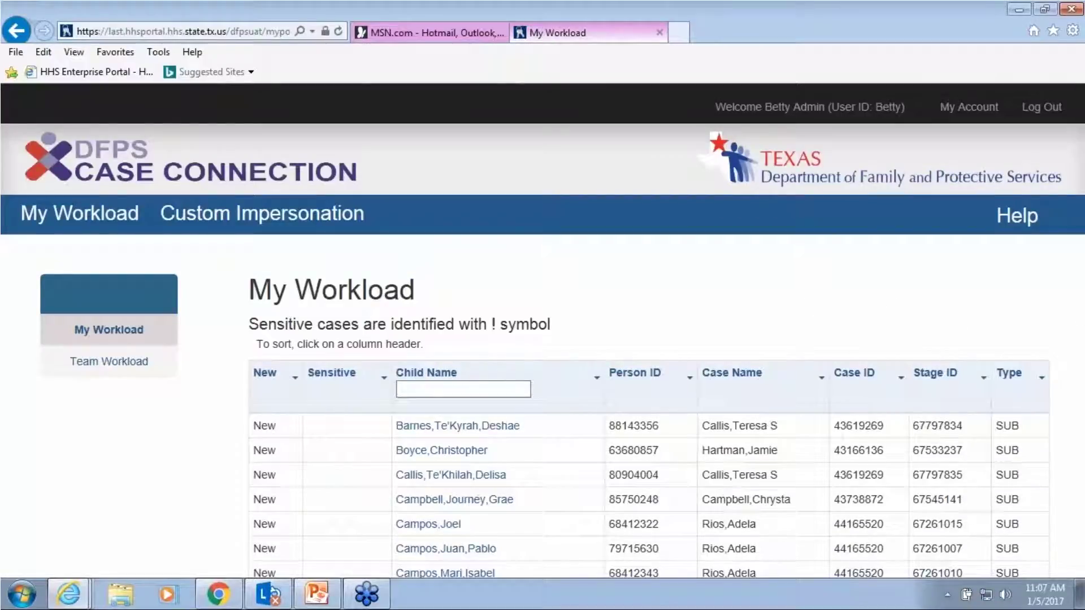
pyautogui.scroll(-3, 649, 396)
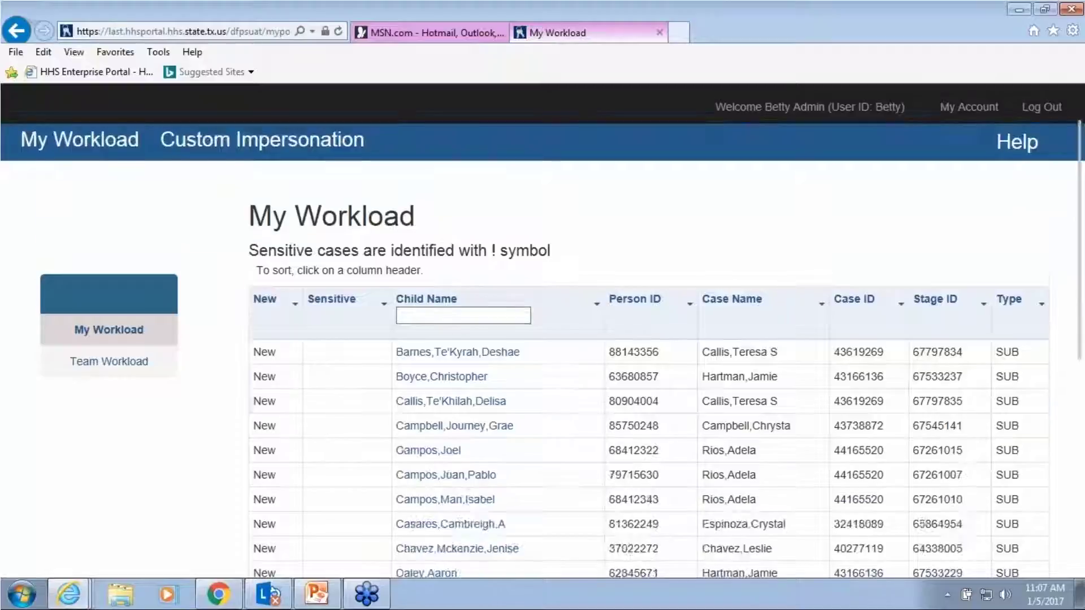
pyautogui.scroll(3, 648, 395)
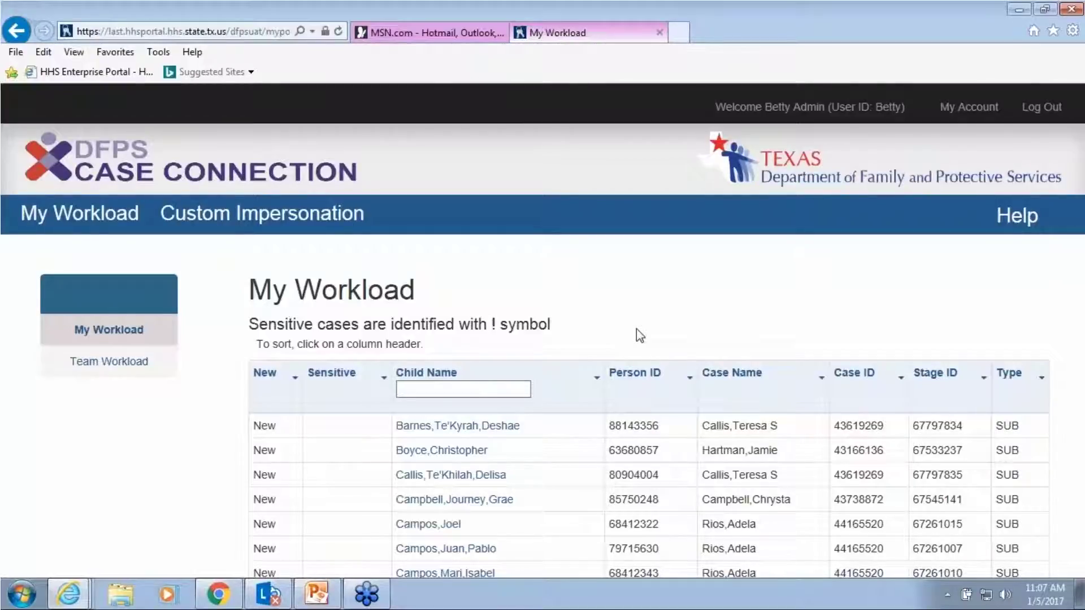
pyautogui.scroll(-2, 636, 328)
pyautogui.scroll(2, 627, 319)
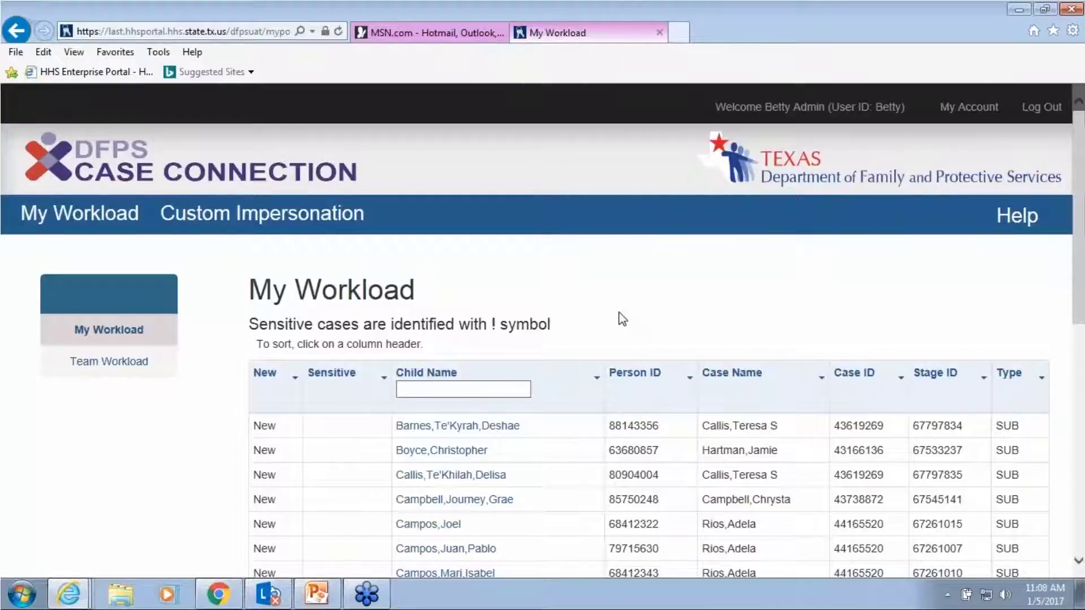
# Step: Filter the workload's Child Name column by "er" and clear the filter to list all children again
pyautogui.scroll(-1, 616, 315)
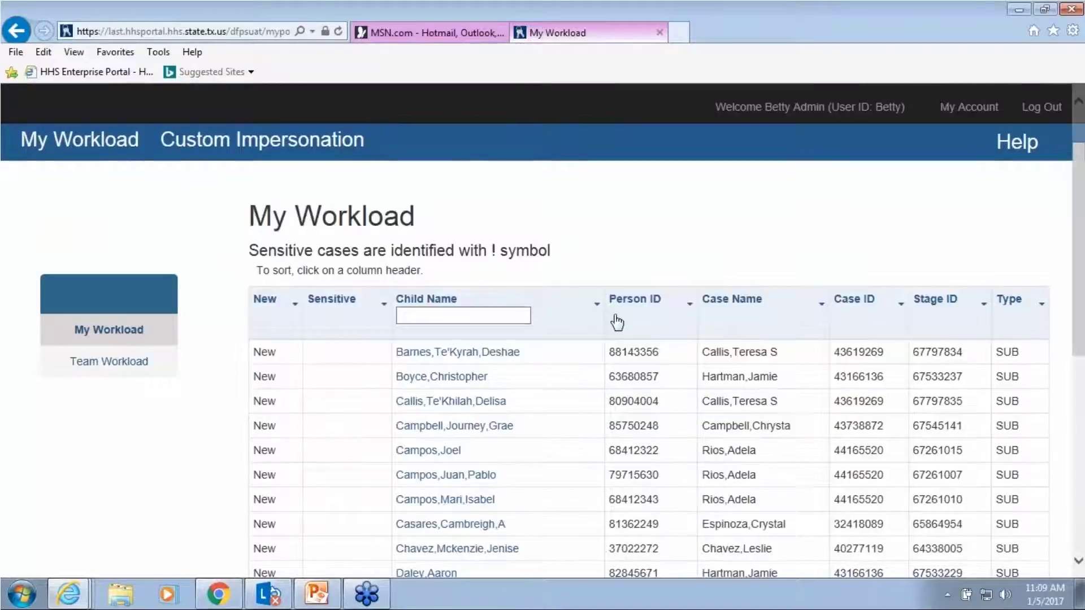
pyautogui.click(462, 317)
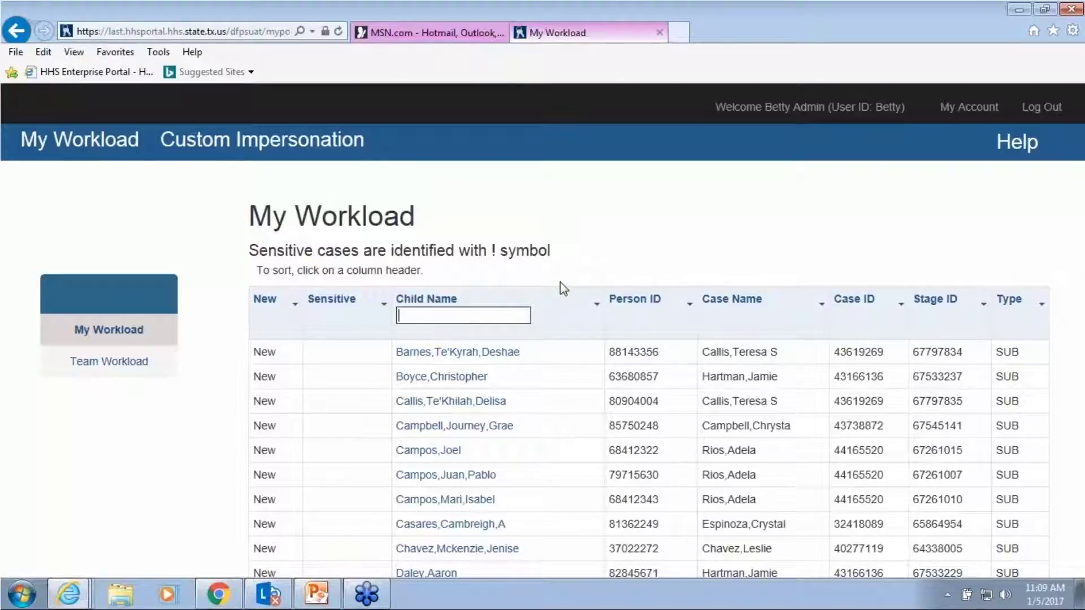
pyautogui.write('er')
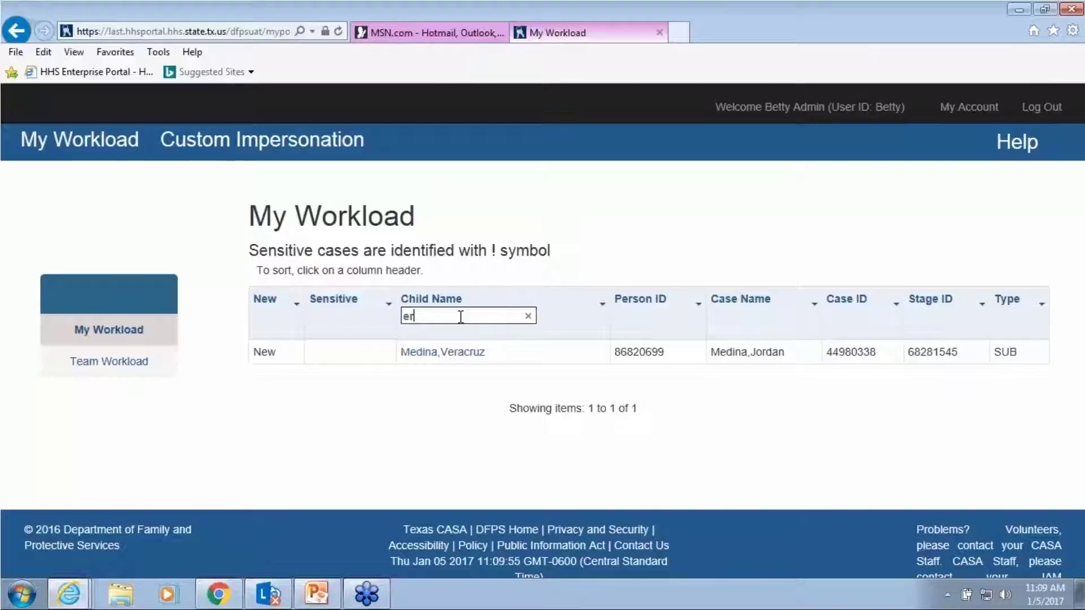
pyautogui.press('BackSpace')
pyautogui.press('BackSpace')
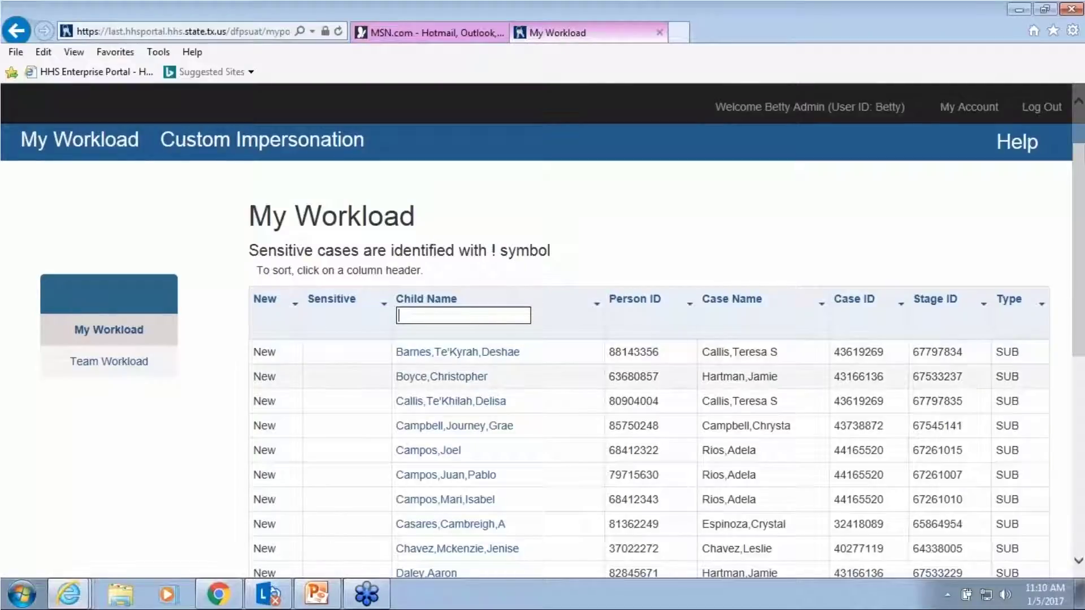
# Step: Open the case of the ninth child in the workload list and go to its Permanency page
pyautogui.scroll(-3, 582, 407)
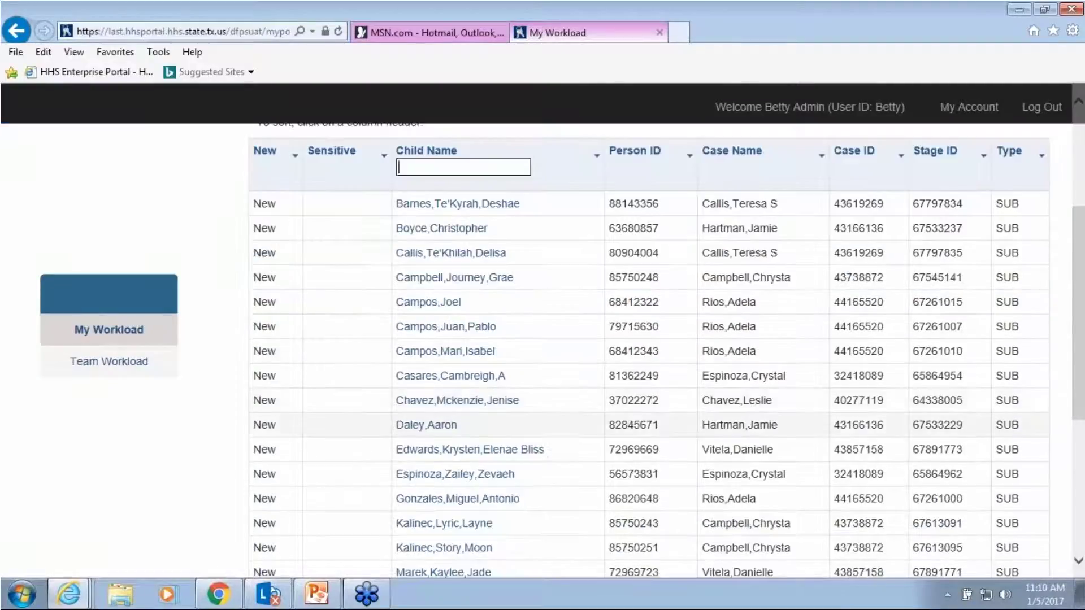
pyautogui.click(413, 402)
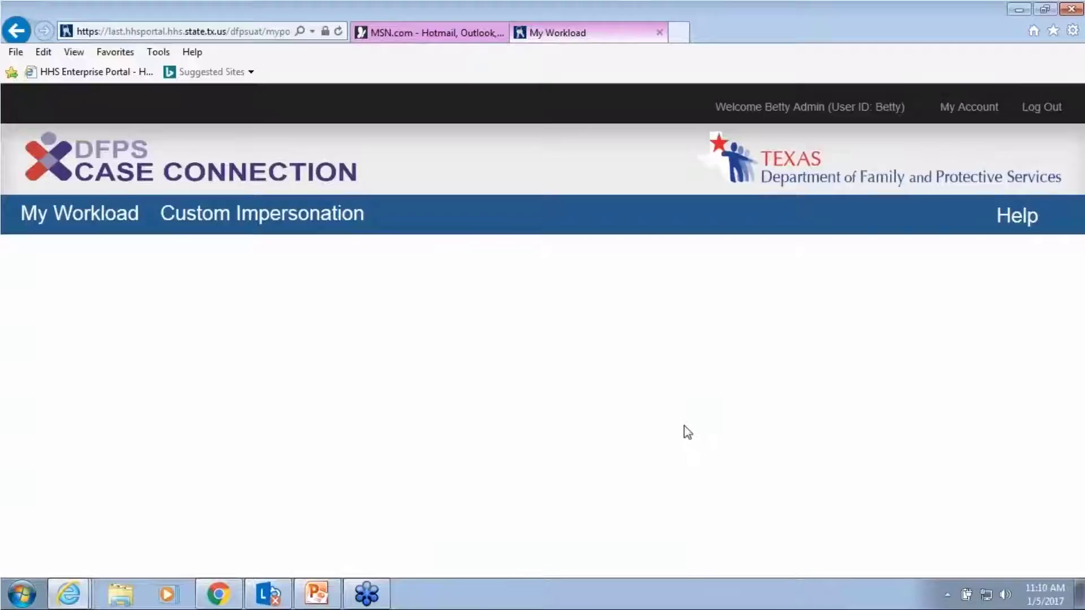
pyautogui.scroll(-5, 667, 418)
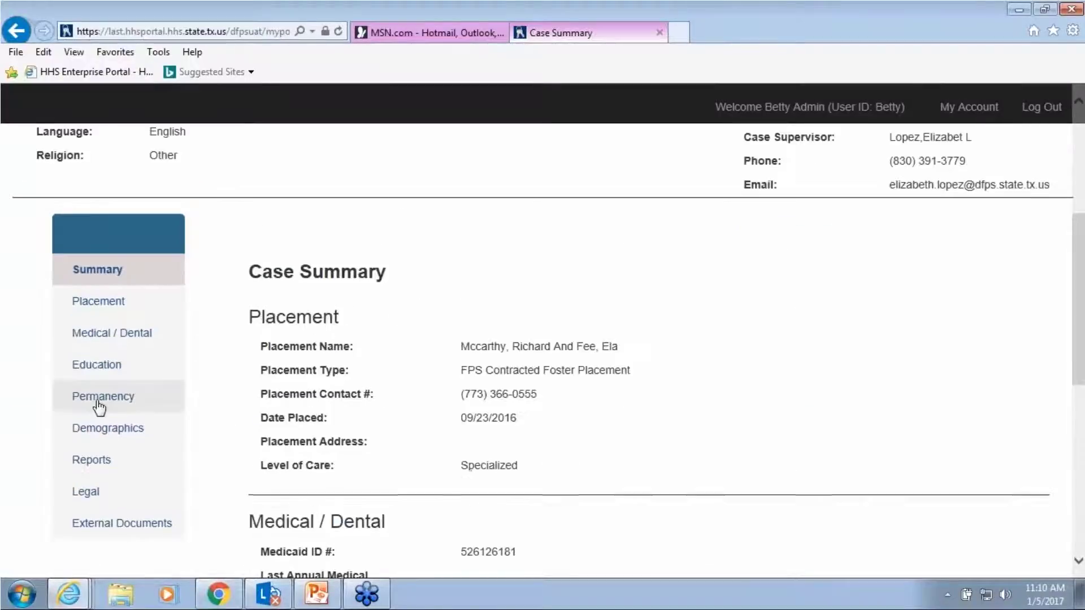
pyautogui.click(98, 402)
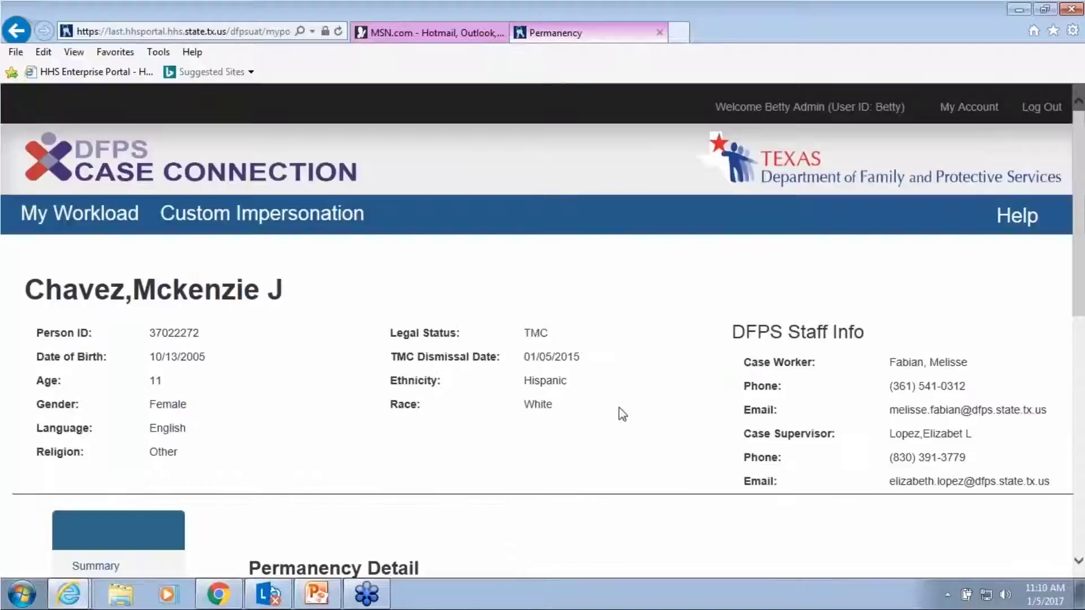
# Step: Examine the permanency goals, plan due dates and Child Plans table under Permanency Detail
pyautogui.scroll(-4, 615, 405)
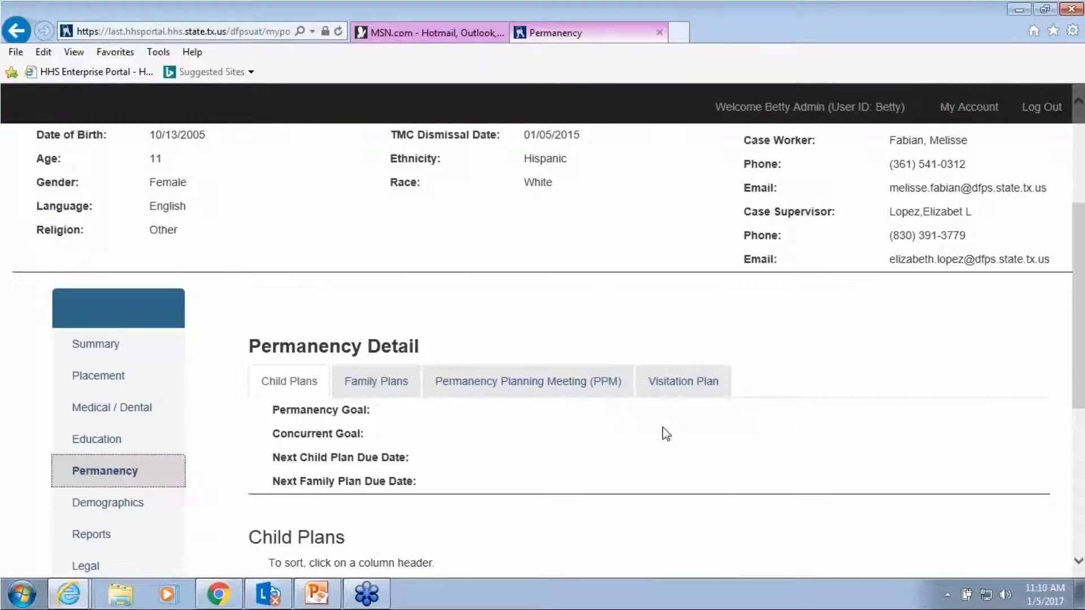
pyautogui.scroll(-1, 665, 434)
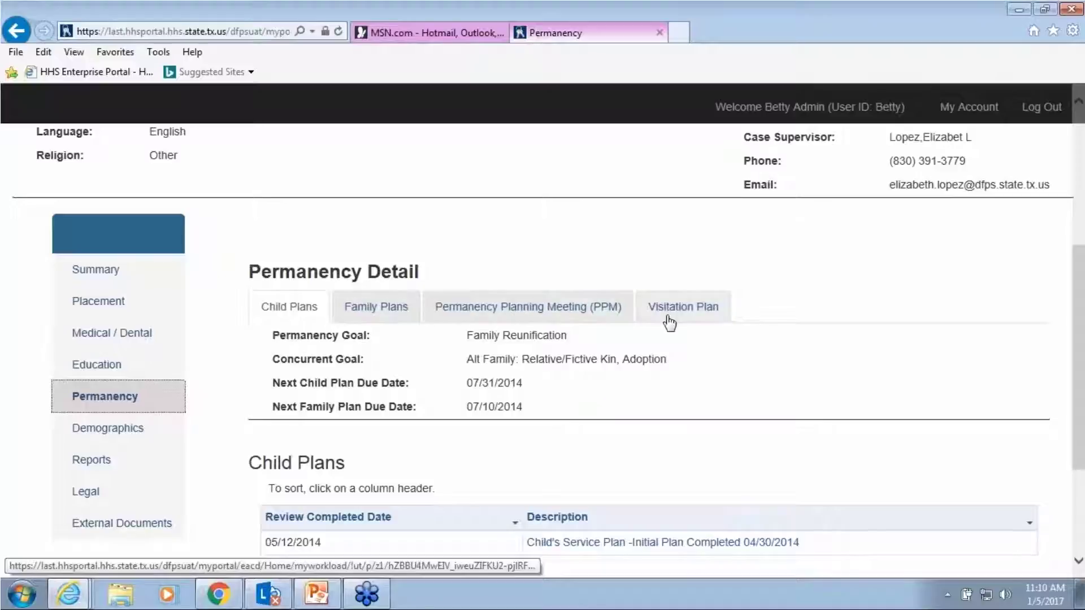
pyautogui.scroll(-3, 794, 379)
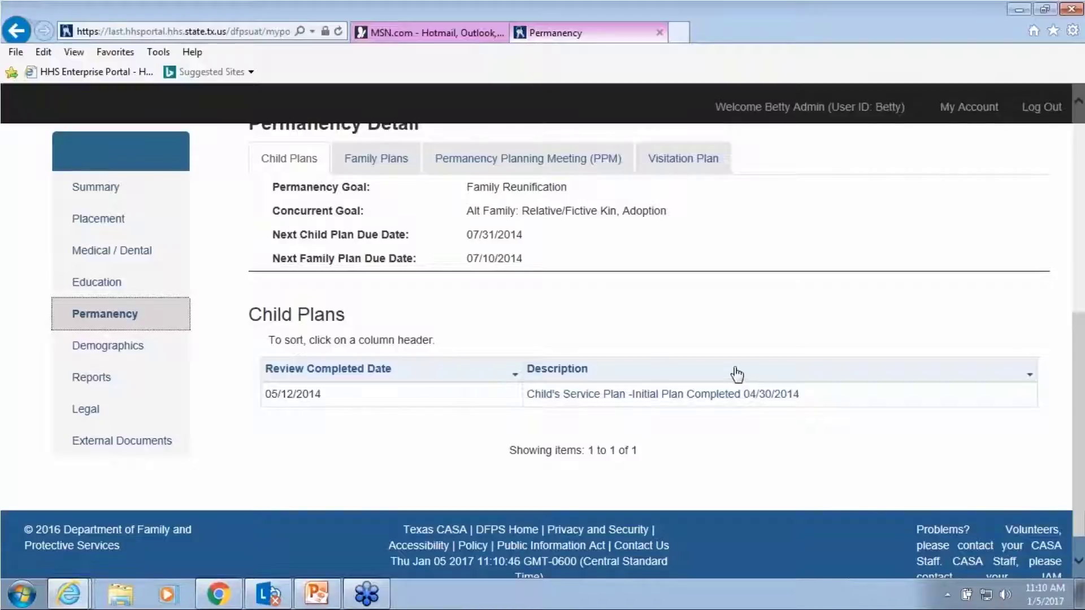
# Step: Show the child's Family Plans and try to open the first FSU REG Family Plan completed 03/10/2014
pyautogui.scroll(2, 399, 265)
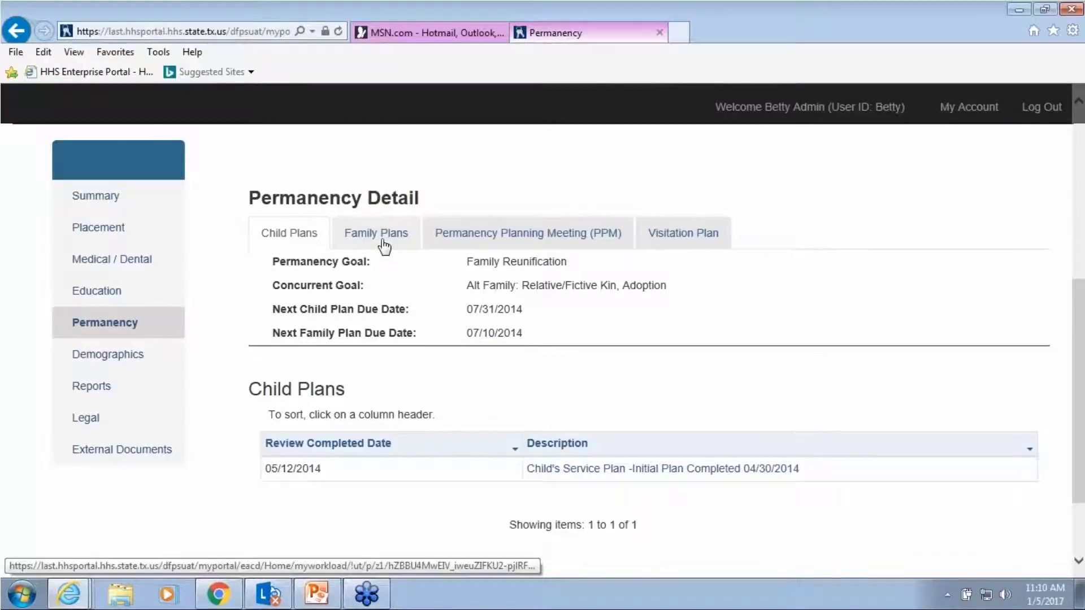
pyautogui.click(380, 242)
pyautogui.scroll(-3, 729, 363)
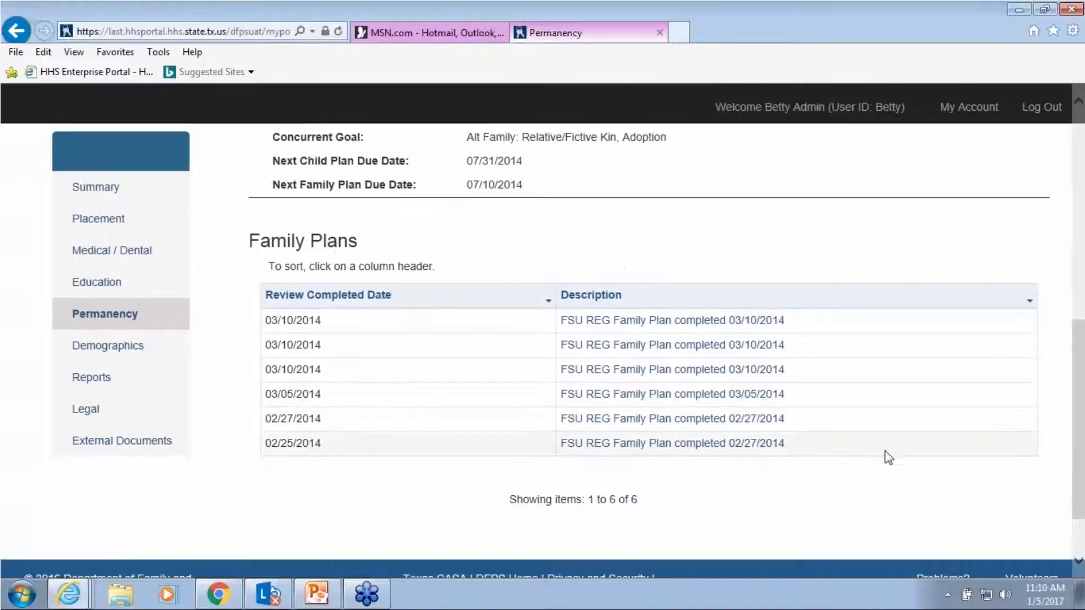
pyautogui.click(664, 322)
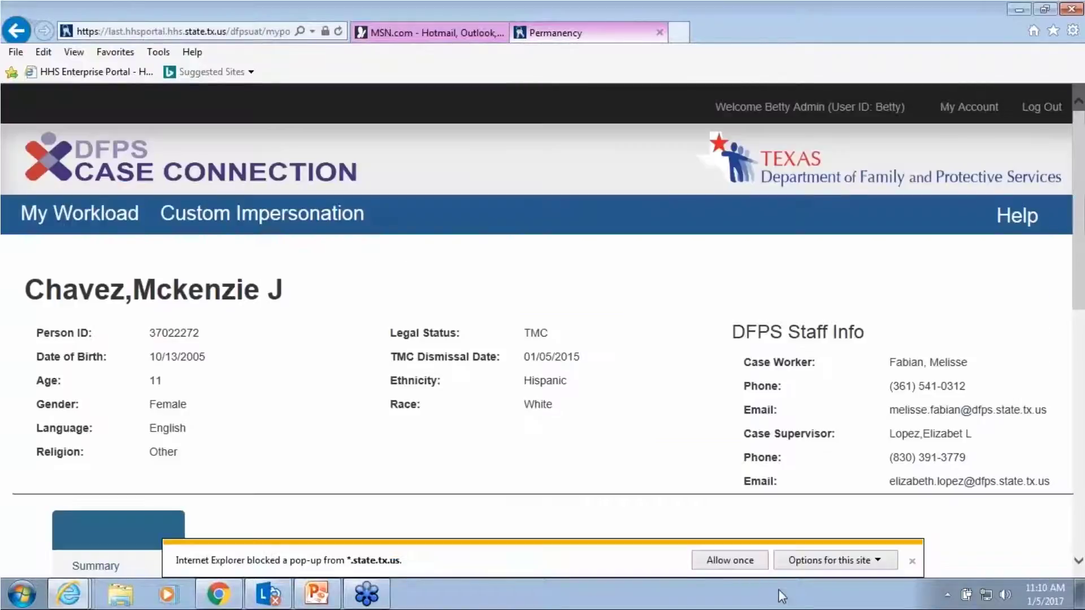
# Step: Allow the blocked pop-up once and set the browser to always allow pop-ups from *.state.tx.us
pyautogui.click(728, 561)
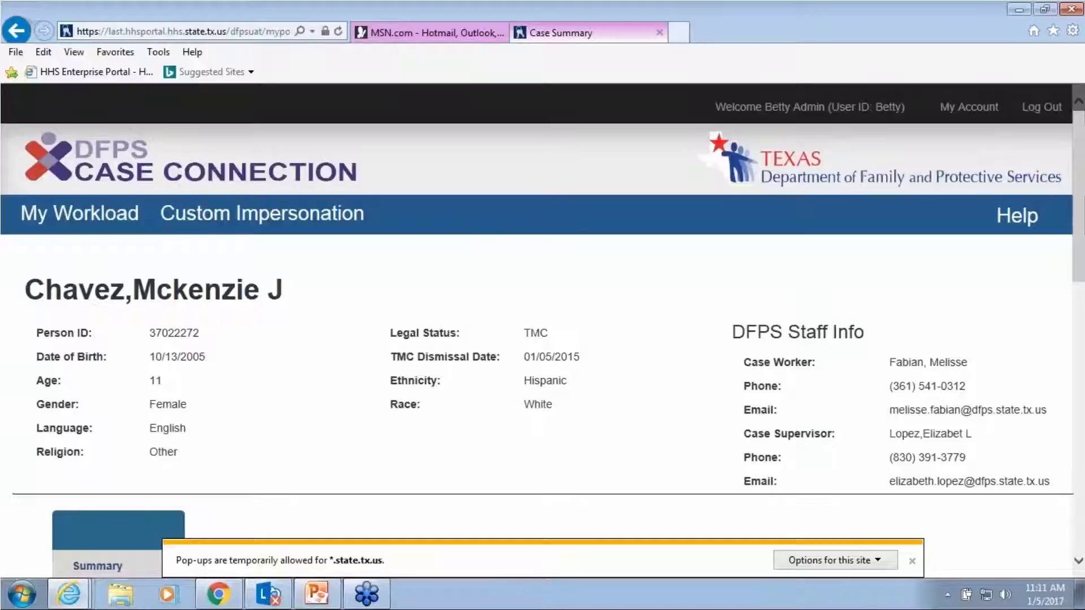
pyautogui.click(829, 561)
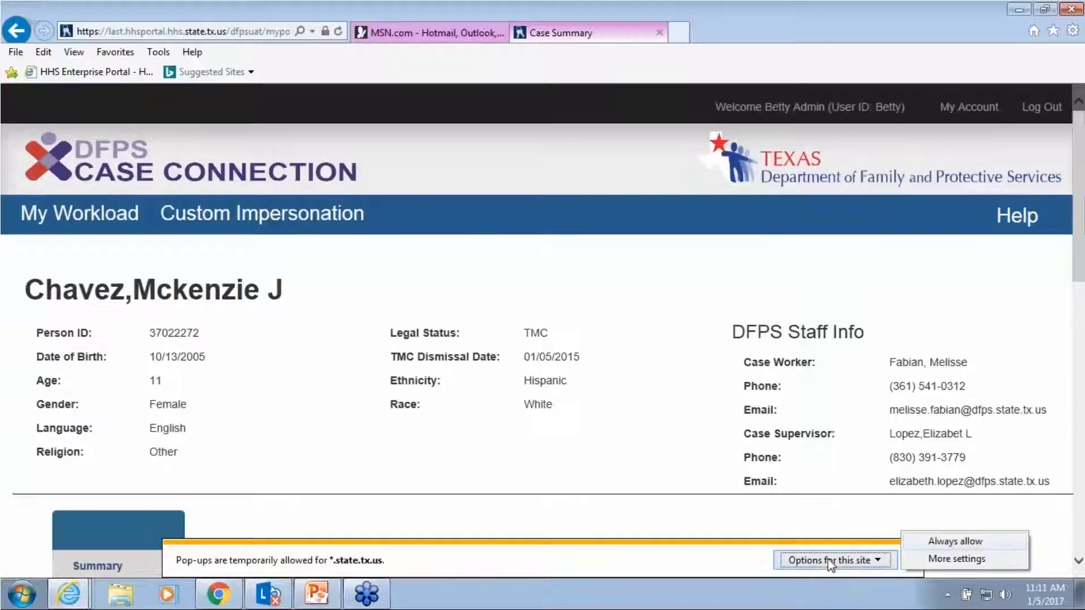
pyautogui.click(926, 542)
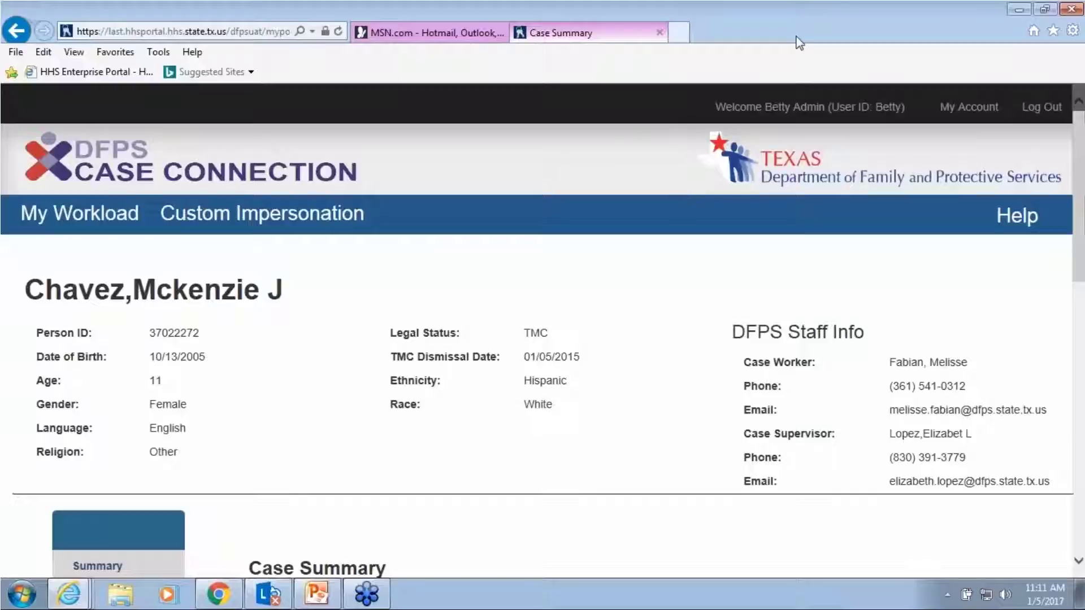
# Step: Review this child's Case Summary through the placement, medical/dental, education and permanency sections
pyautogui.scroll(-10, 537, 484)
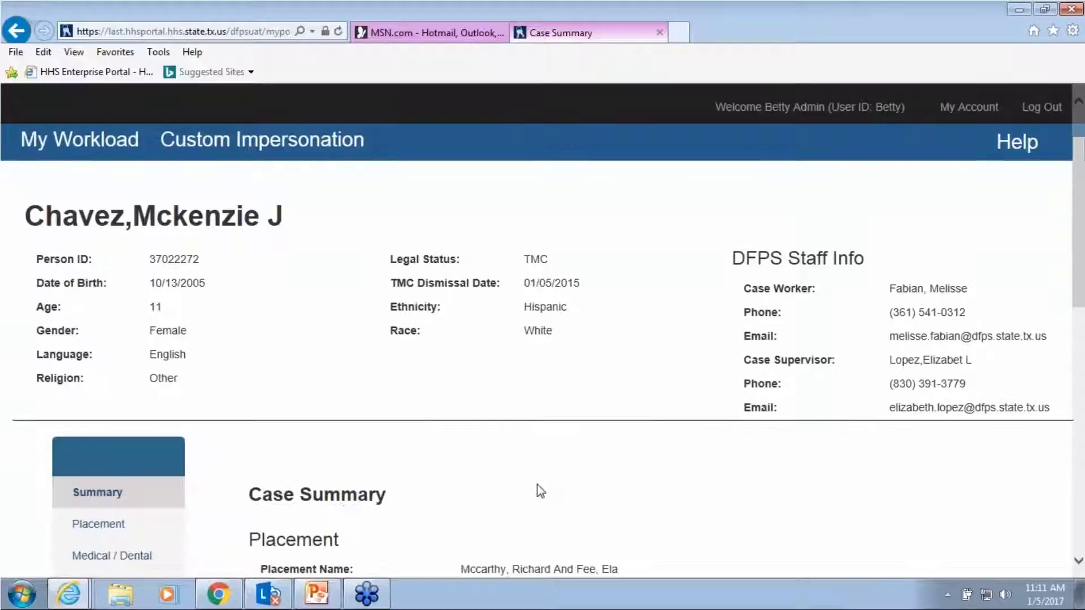
pyautogui.scroll(-2, 648, 466)
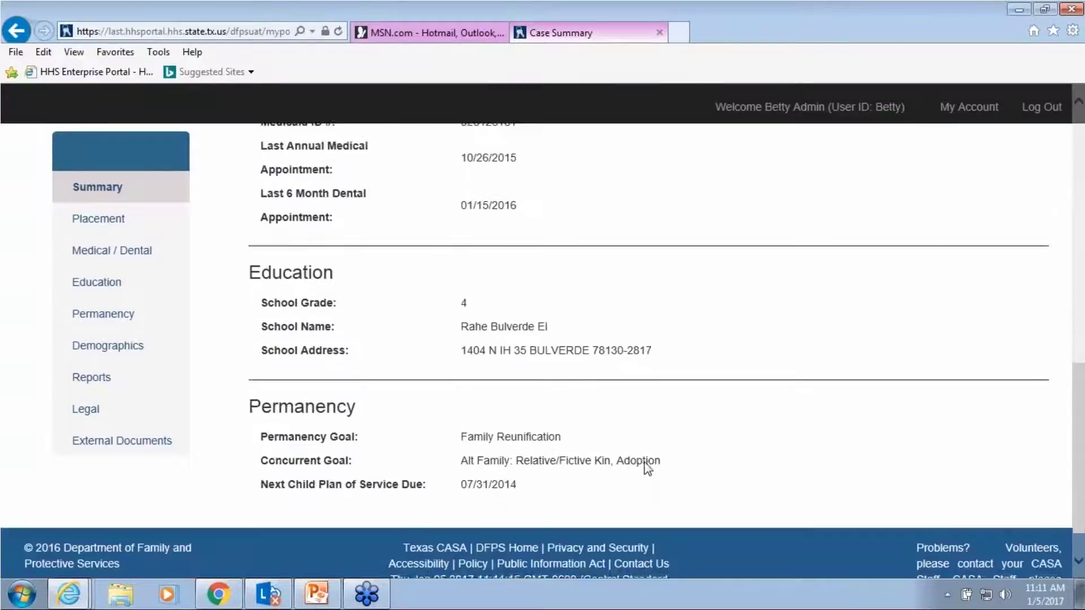
pyautogui.scroll(8, 649, 472)
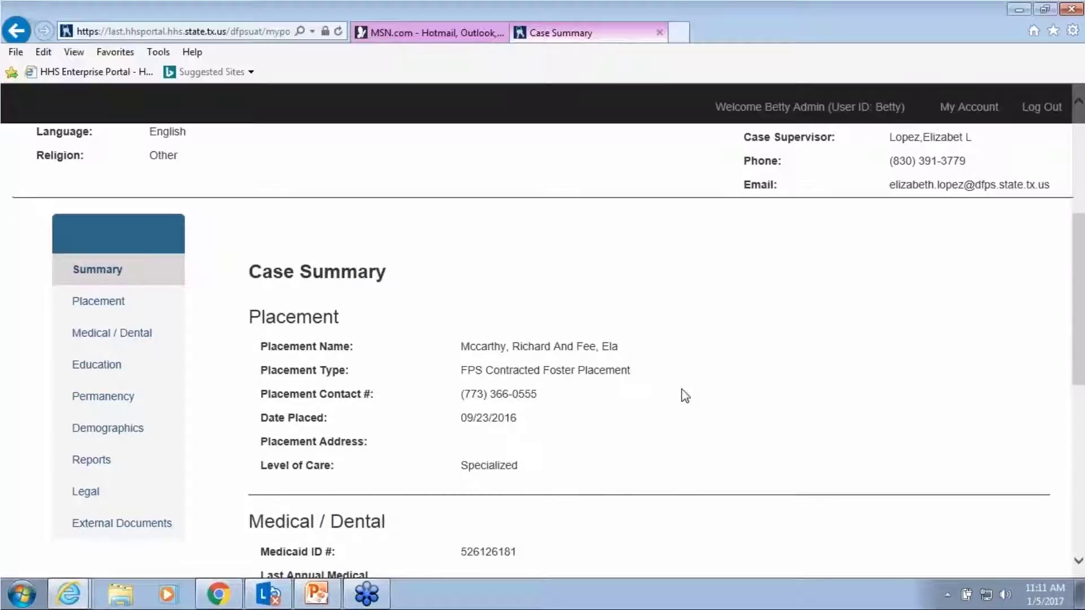
pyautogui.scroll(2, 682, 389)
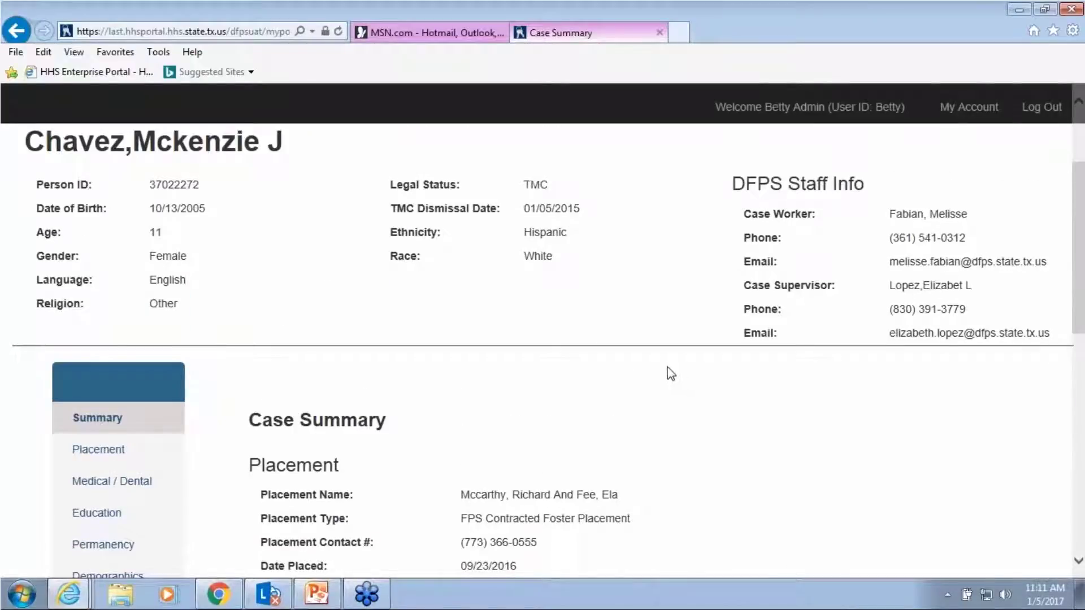
pyautogui.scroll(-8, 669, 394)
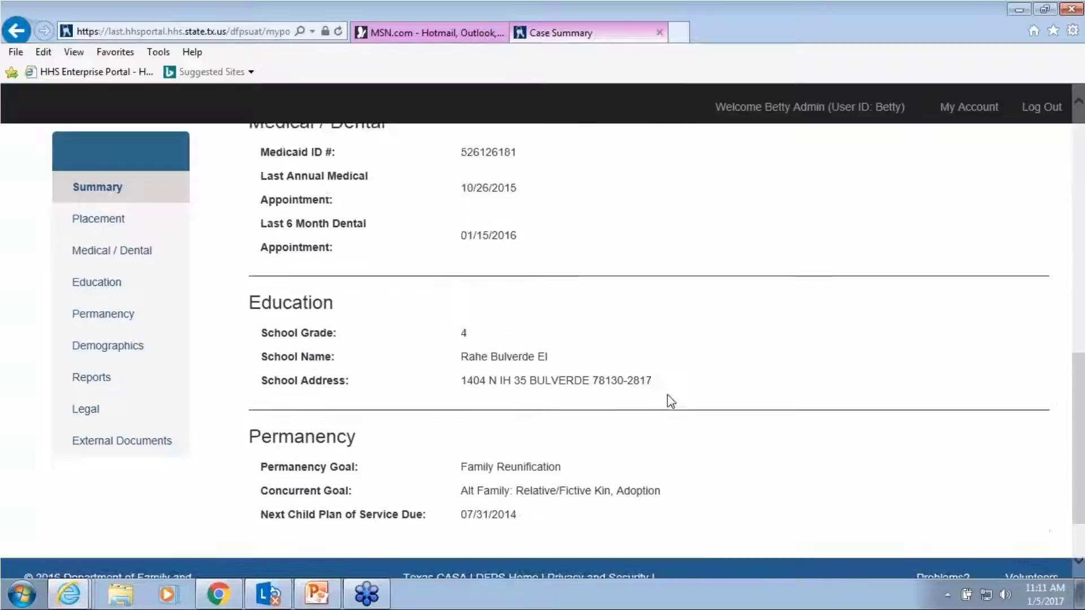
# Step: Show the child's Permanency Planning Meeting (PPM) records in the Permanency section and review the listed permanency conferences
pyautogui.scroll(8, 673, 400)
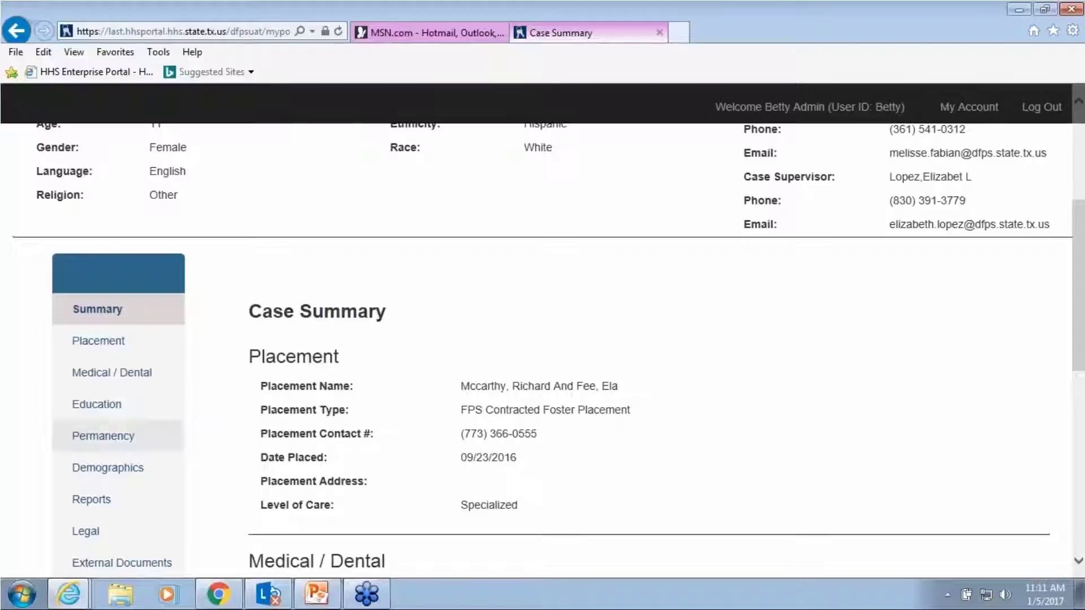
pyautogui.click(110, 438)
pyautogui.scroll(-5, 614, 395)
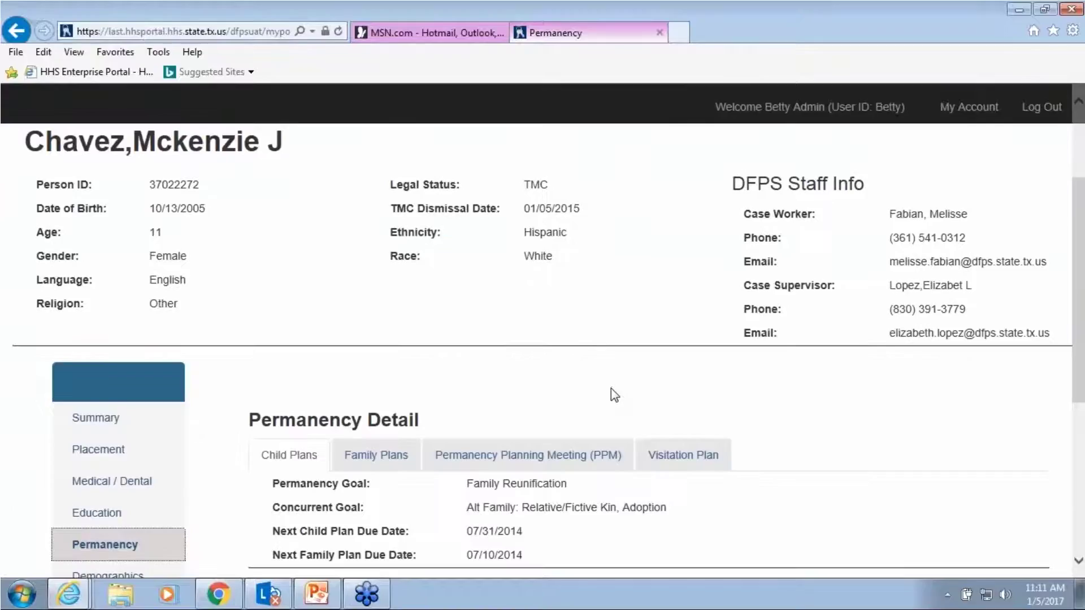
pyautogui.click(605, 319)
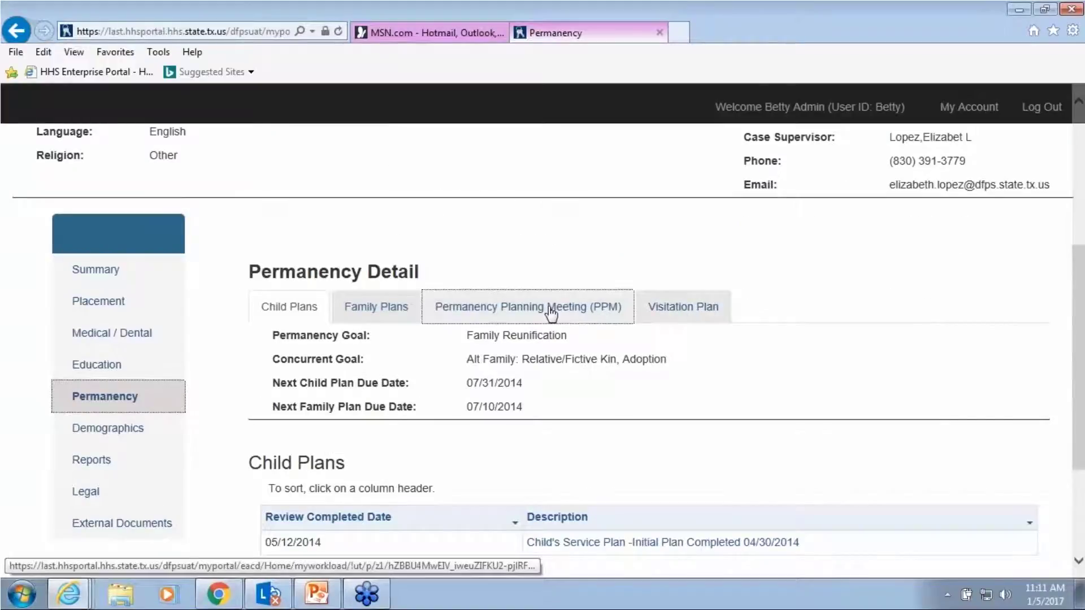
pyautogui.scroll(-1, 787, 422)
pyautogui.scroll(-2, 783, 418)
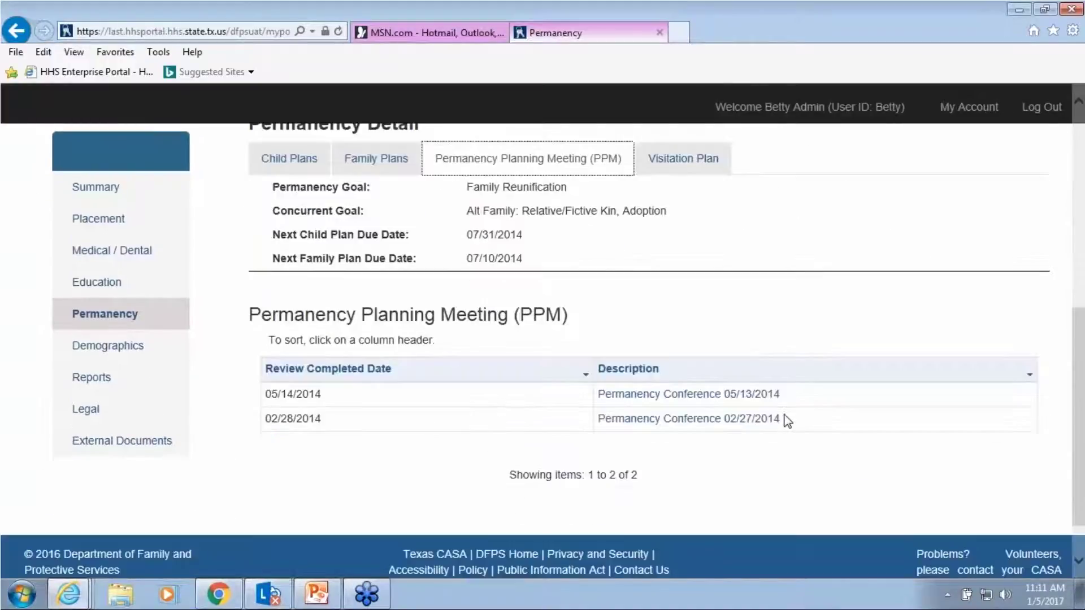
pyautogui.scroll(5, 782, 419)
pyautogui.scroll(-3, 785, 420)
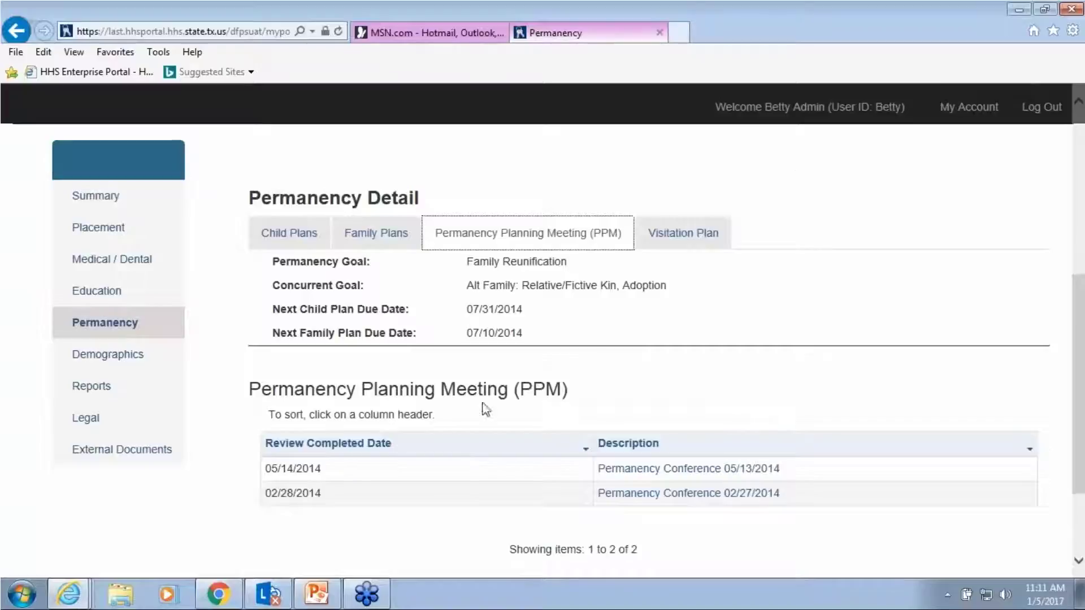
# Step: Show the child's Reports page and review the generated reports table
pyautogui.click(103, 389)
pyautogui.scroll(-3, 585, 357)
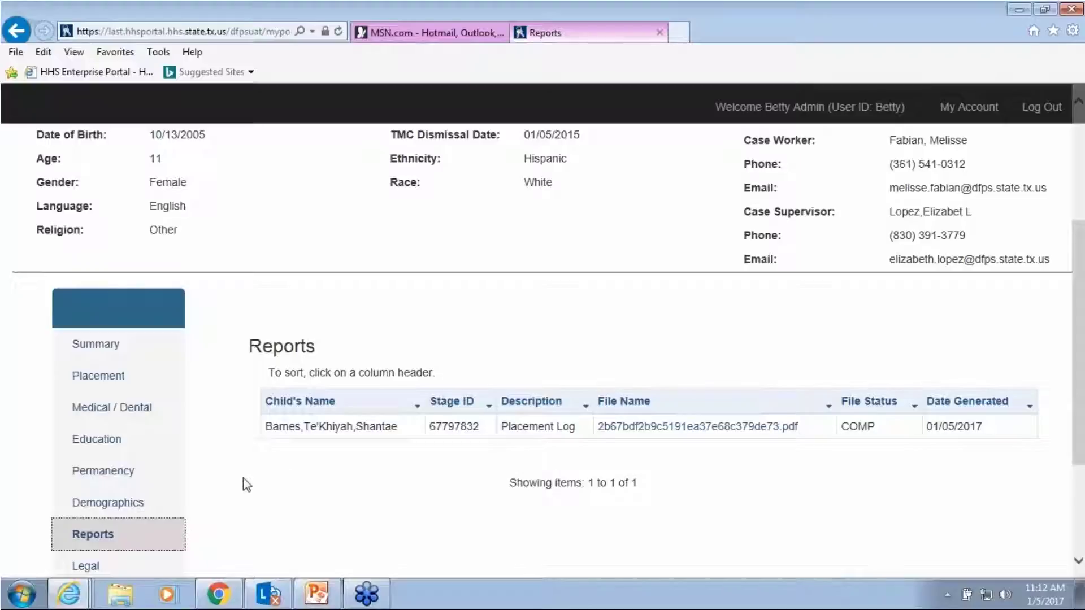
pyautogui.scroll(-2, 243, 480)
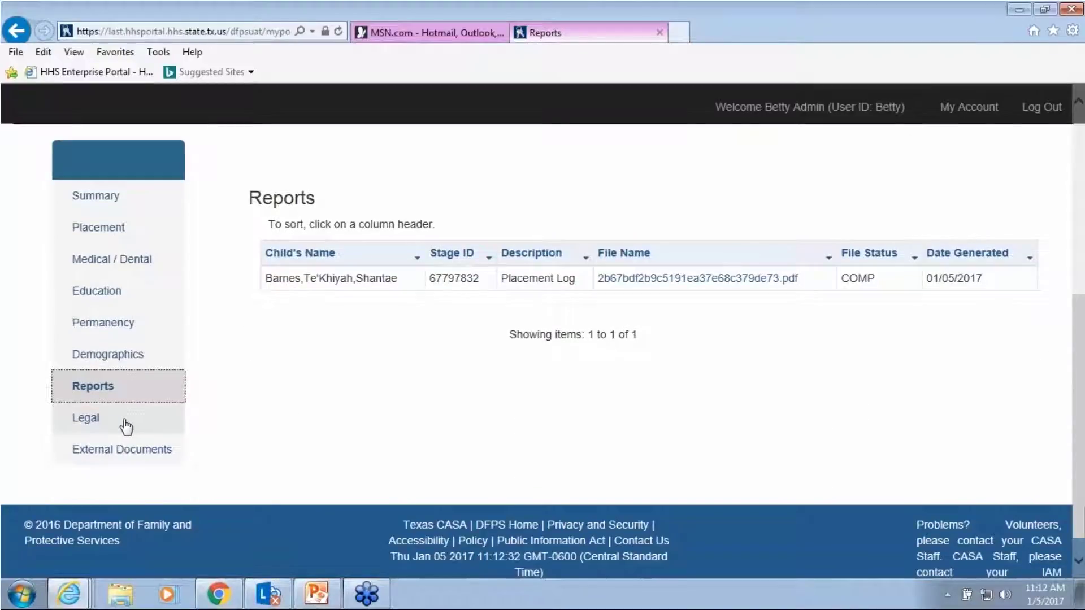
# Step: Show the child's Legal page and review the legal status and Additional Information section
pyautogui.click(127, 424)
pyautogui.scroll(-3, 669, 394)
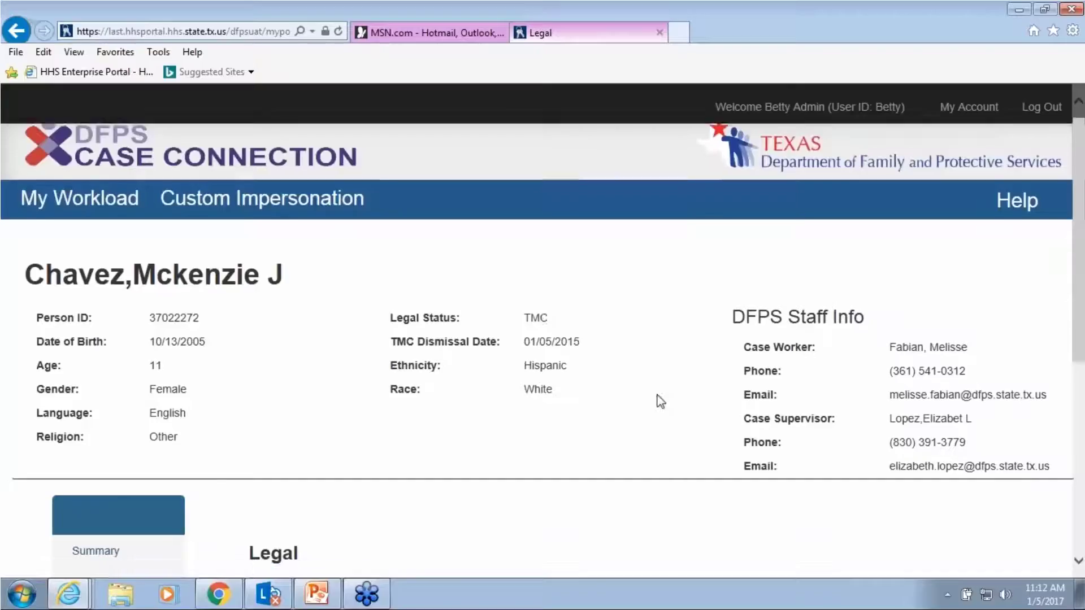
pyautogui.scroll(-1, 651, 408)
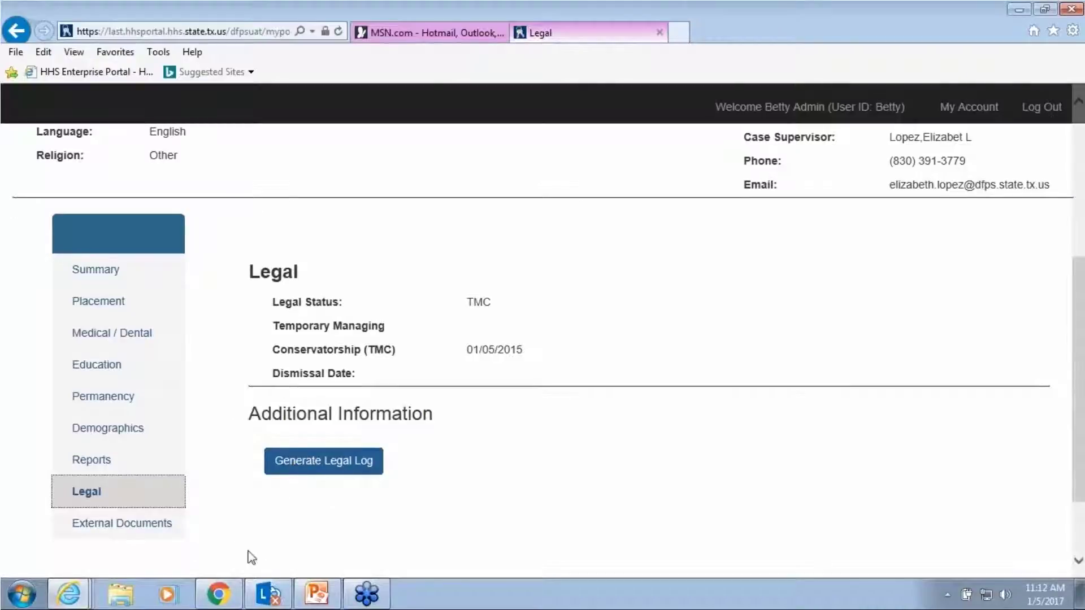
# Step: Show the child's External Documents page and examine the Uploaded Files table and the DFPS Documents log section
pyautogui.click(127, 526)
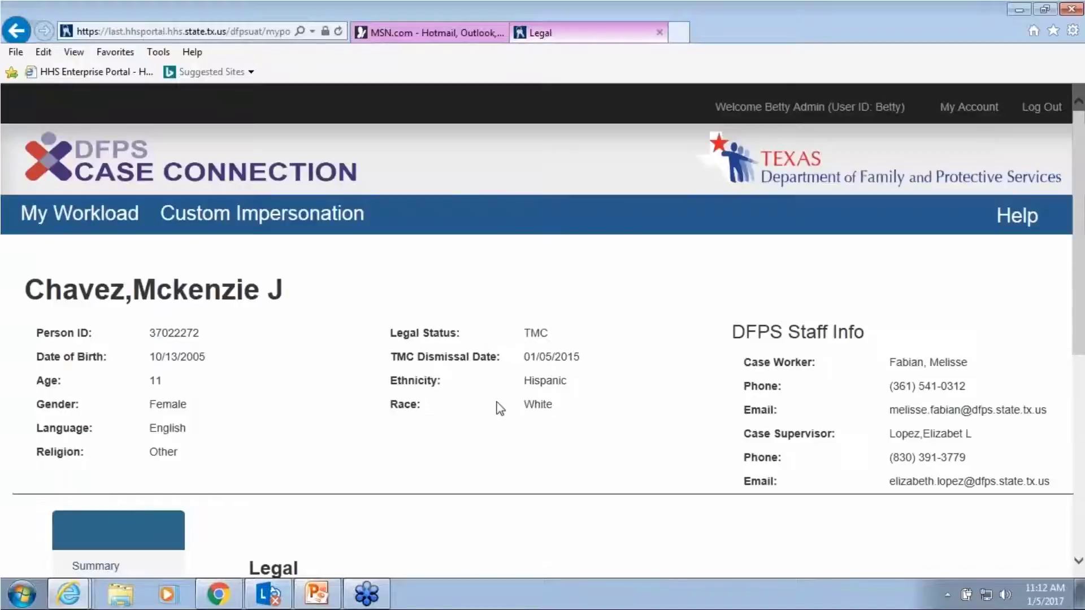
pyautogui.scroll(-5, 540, 406)
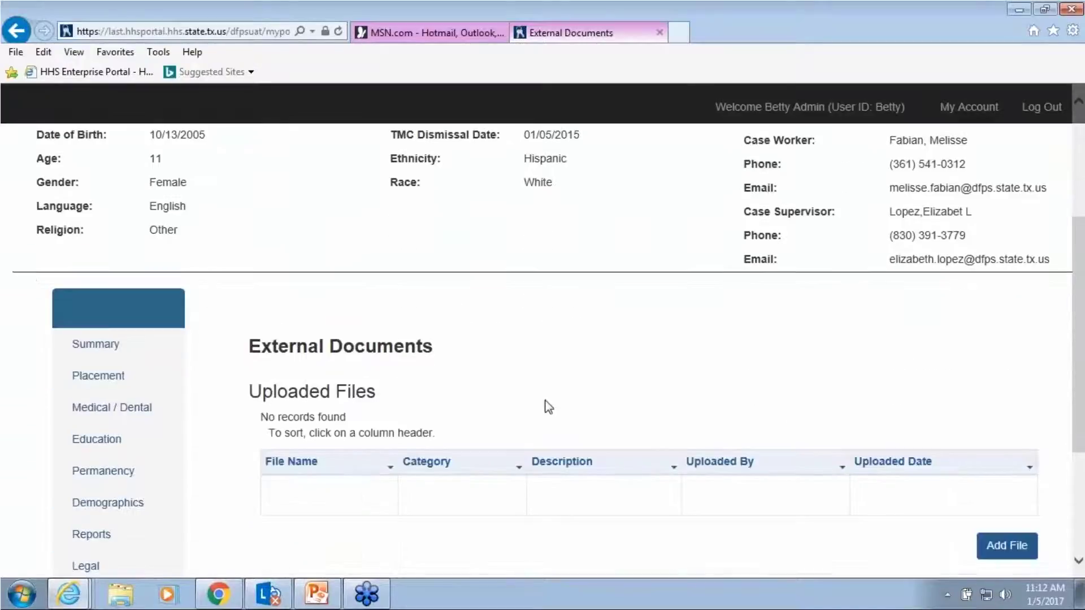
pyautogui.scroll(5, 547, 407)
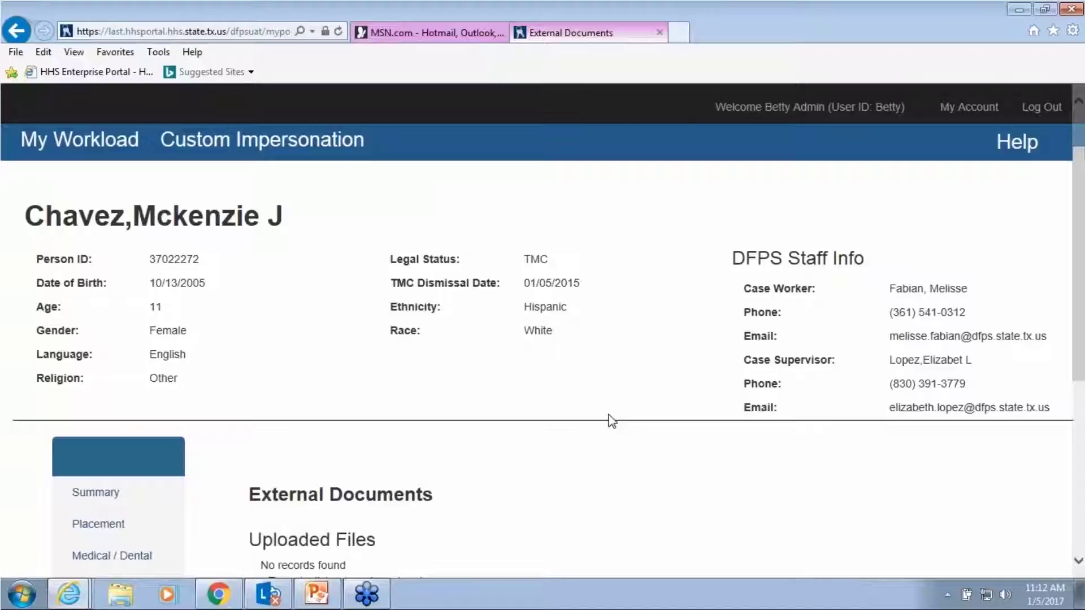
pyautogui.scroll(-3, 631, 405)
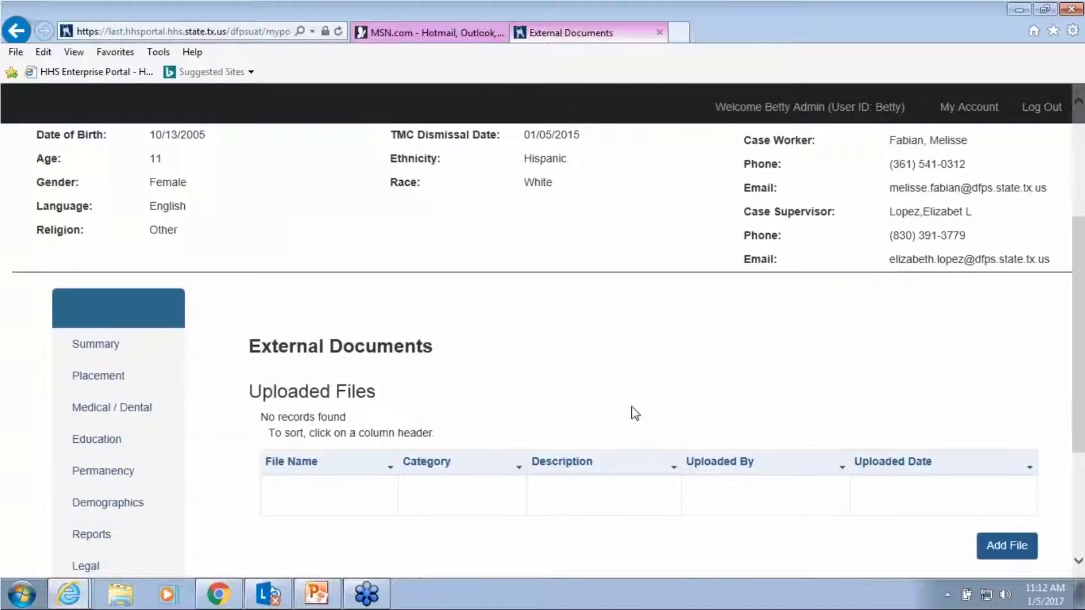
pyautogui.scroll(3, 631, 405)
pyautogui.scroll(1, 631, 406)
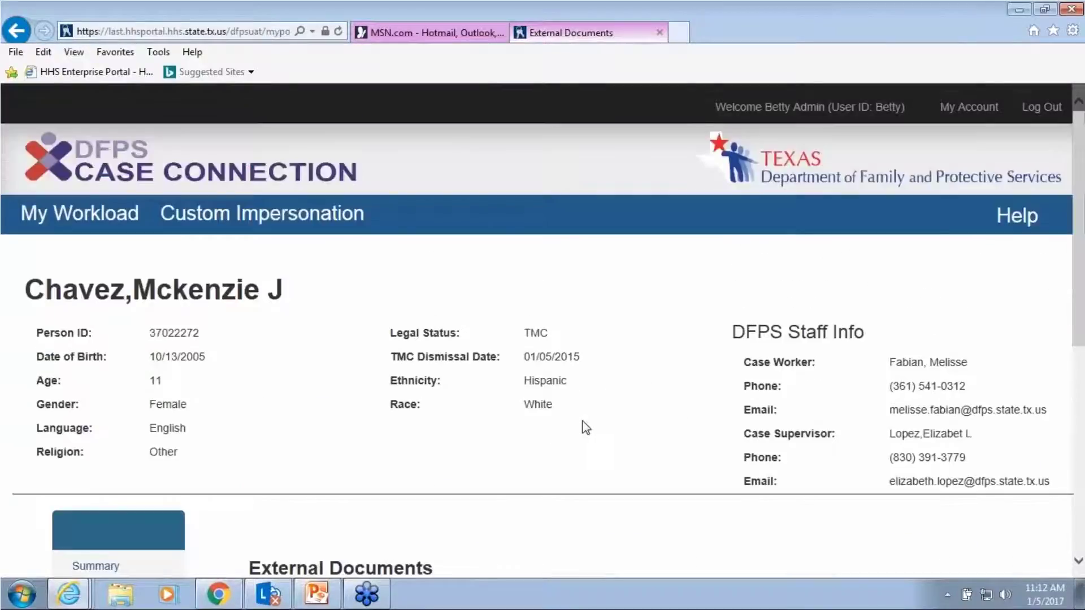
pyautogui.scroll(-4, 580, 431)
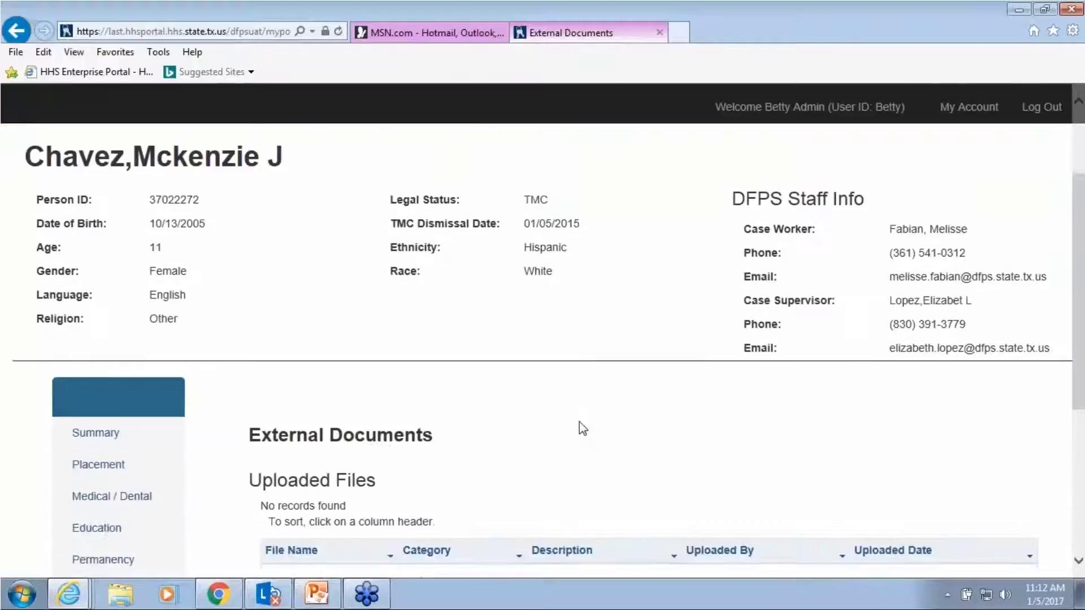
pyautogui.scroll(-1, 578, 424)
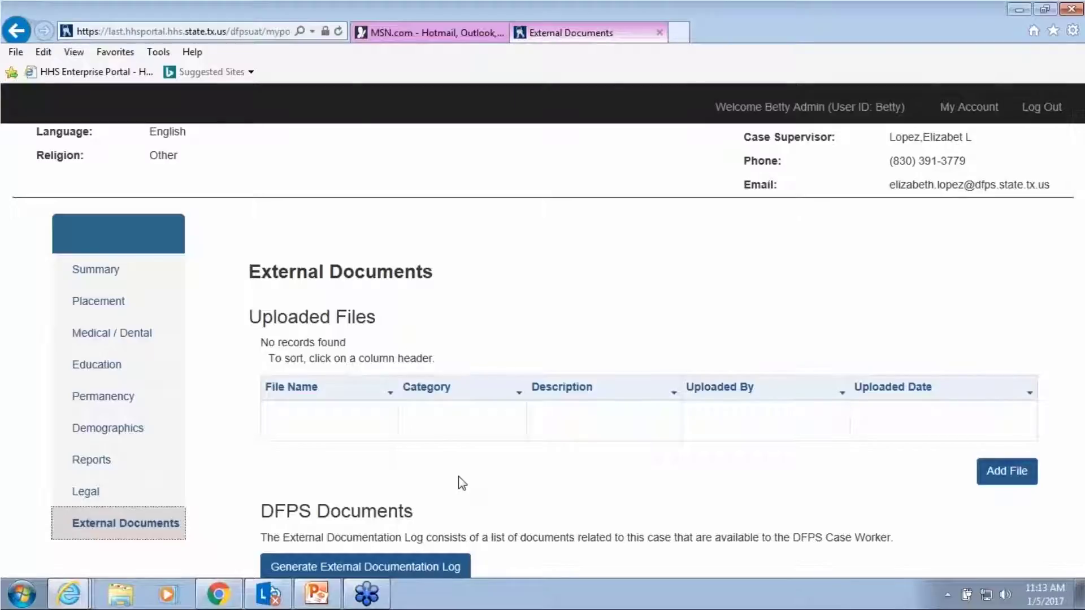
pyautogui.scroll(-1, 615, 489)
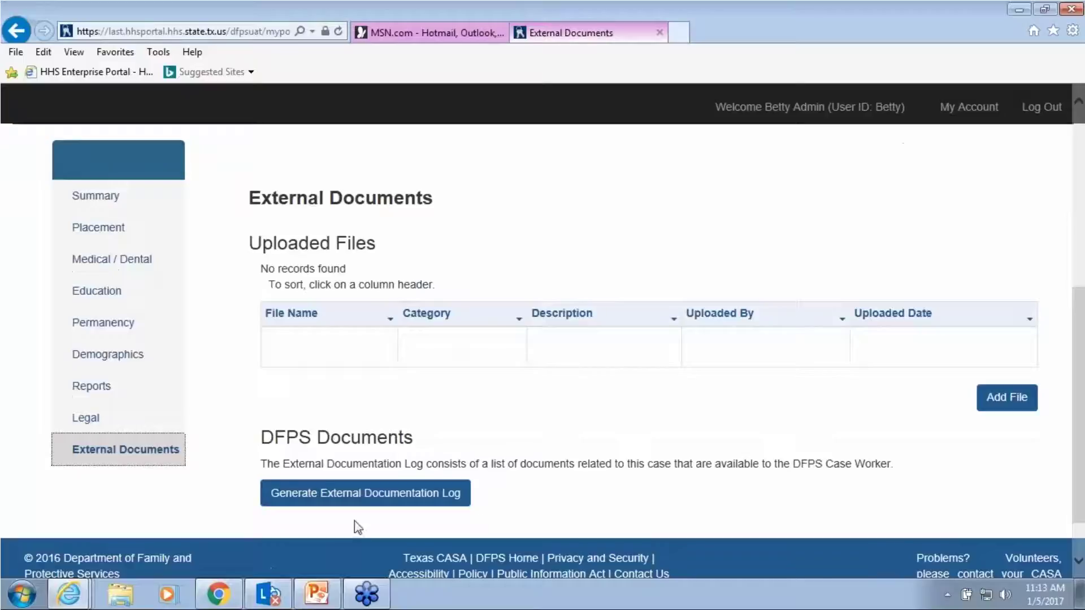
pyautogui.click(312, 496)
pyautogui.scroll(2, 579, 449)
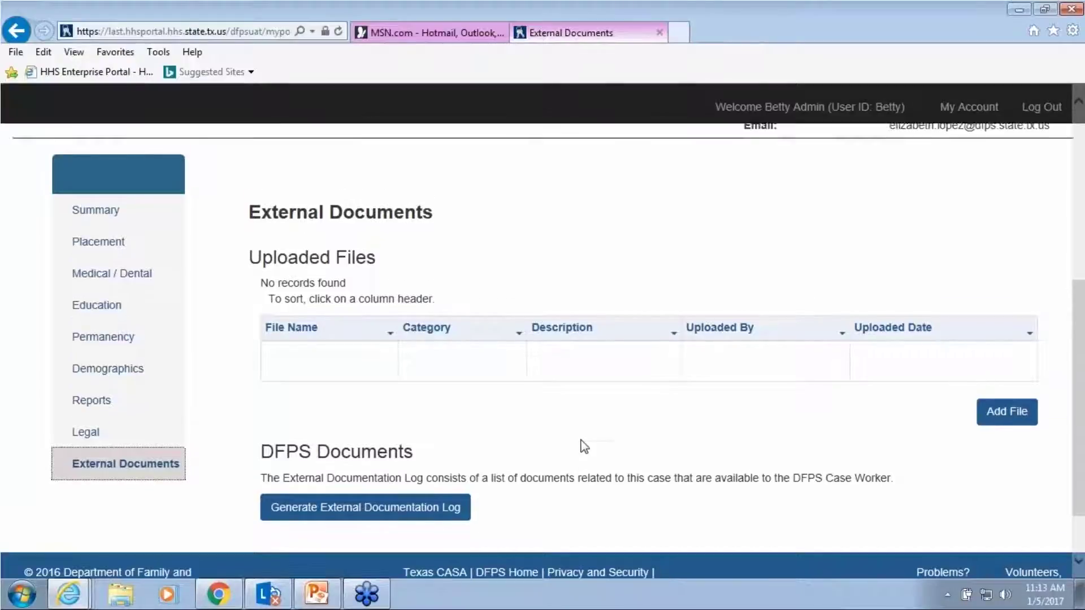
pyautogui.scroll(-2, 589, 457)
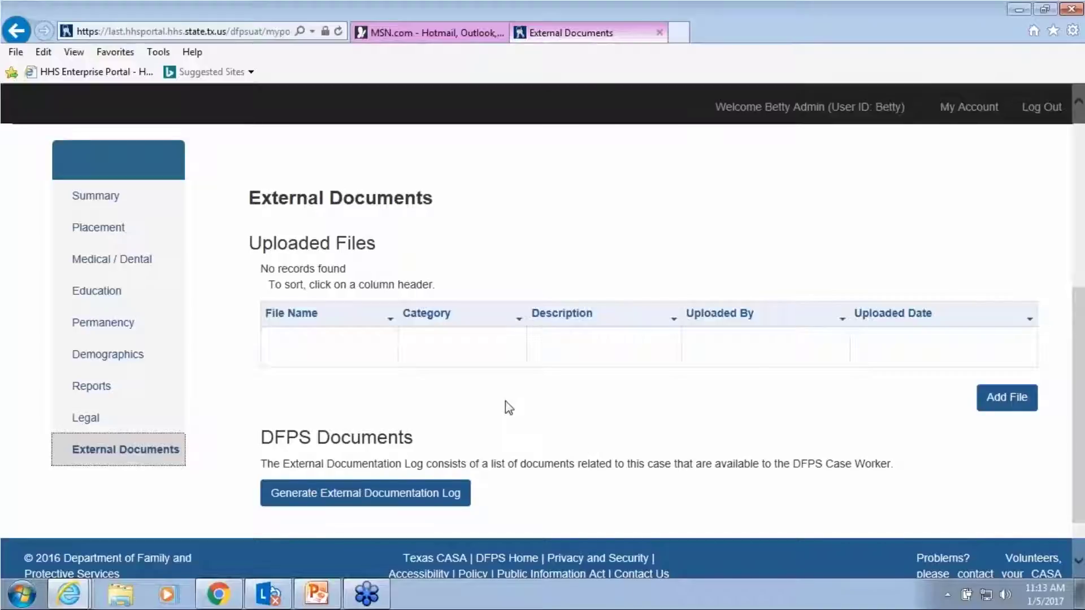
# Step: Start adding an external document and try to choose the Desert picture from the Sample Pictures folder as the upload
pyautogui.click(1003, 402)
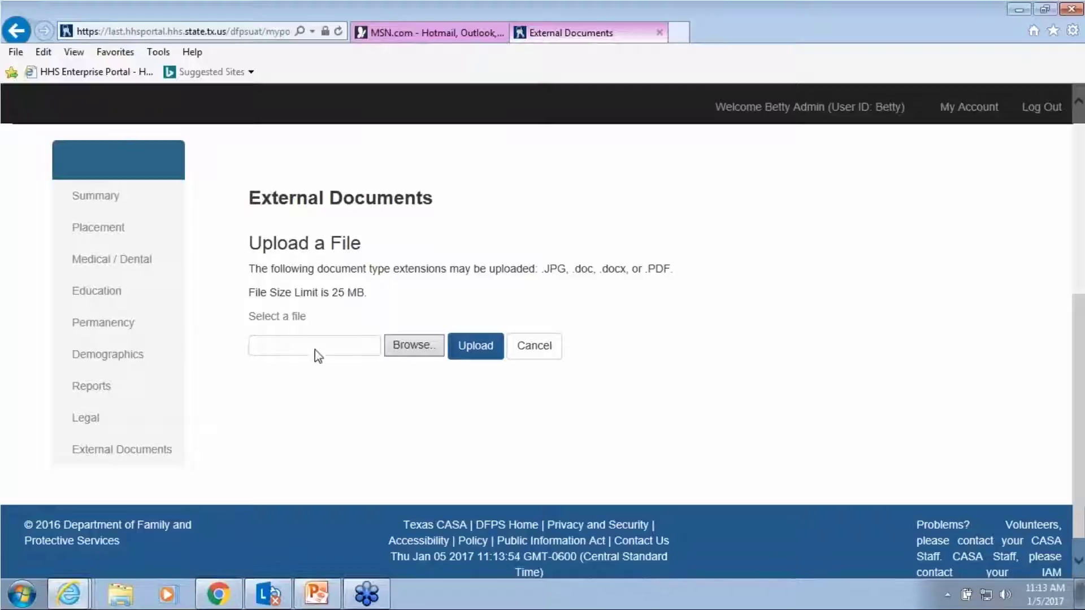
pyautogui.click(411, 346)
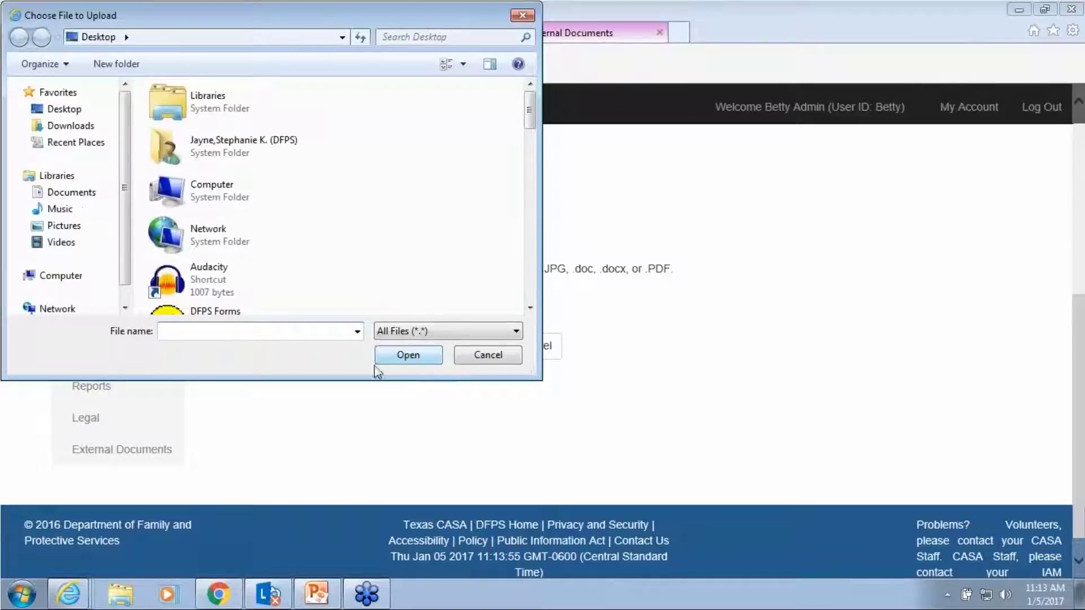
pyautogui.click(68, 109)
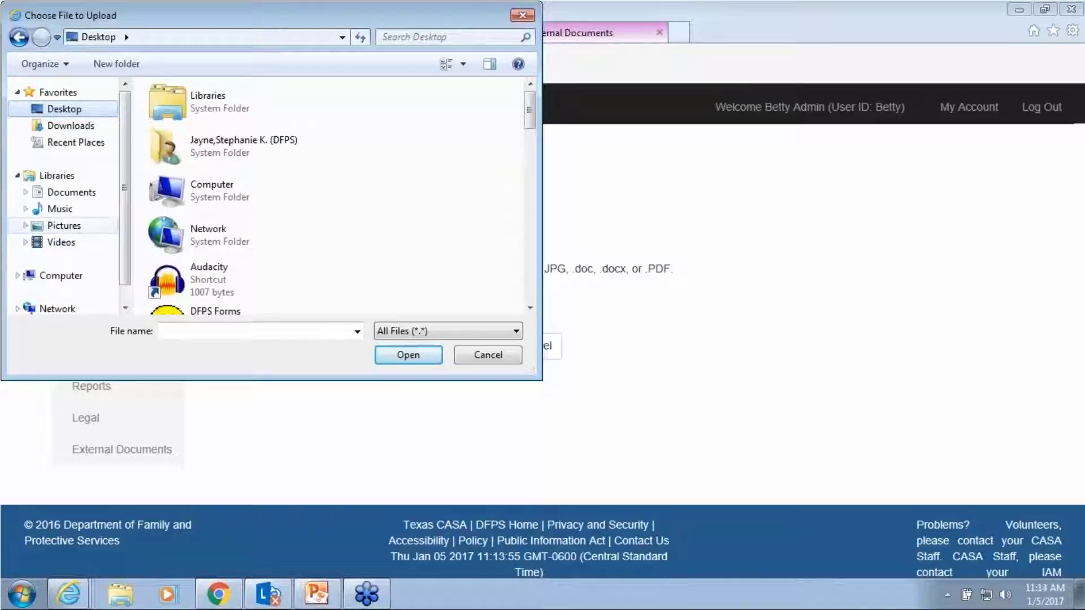
pyautogui.click(108, 225)
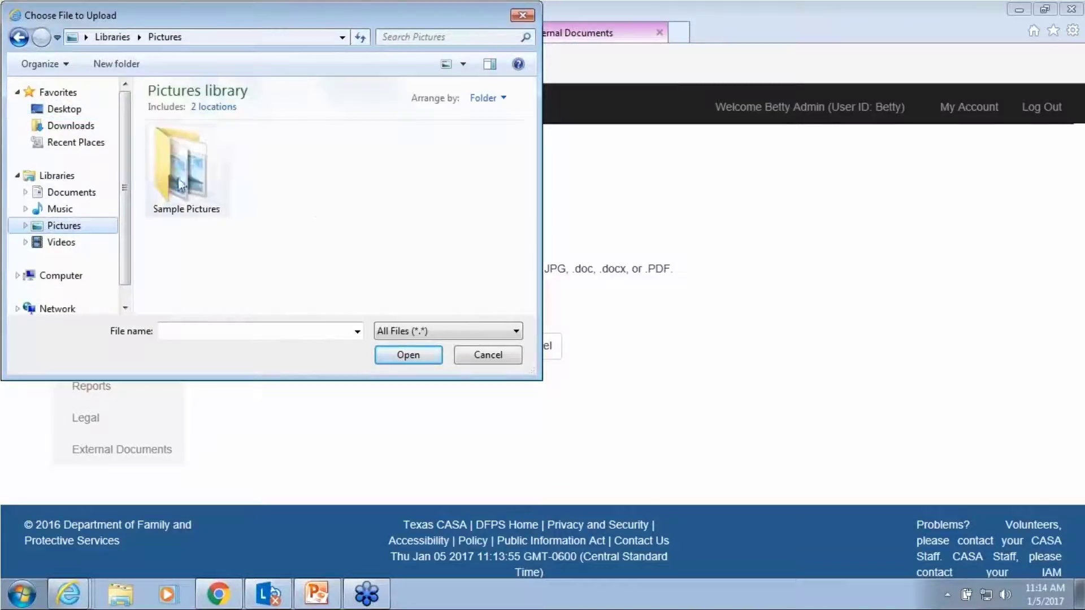
pyautogui.doubleClick(178, 178)
pyautogui.click(288, 195)
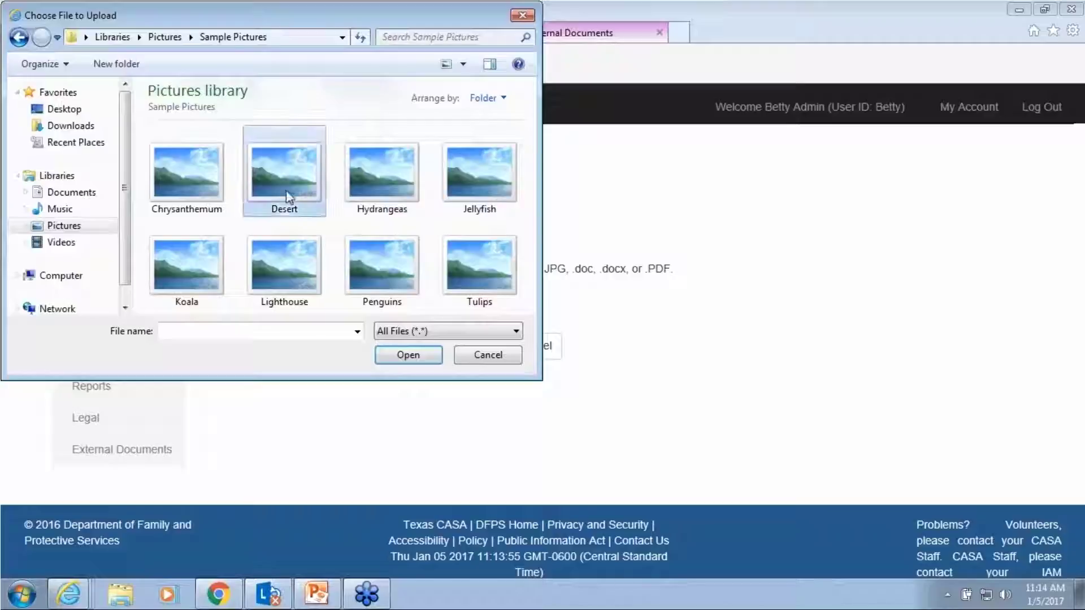
pyautogui.click(407, 356)
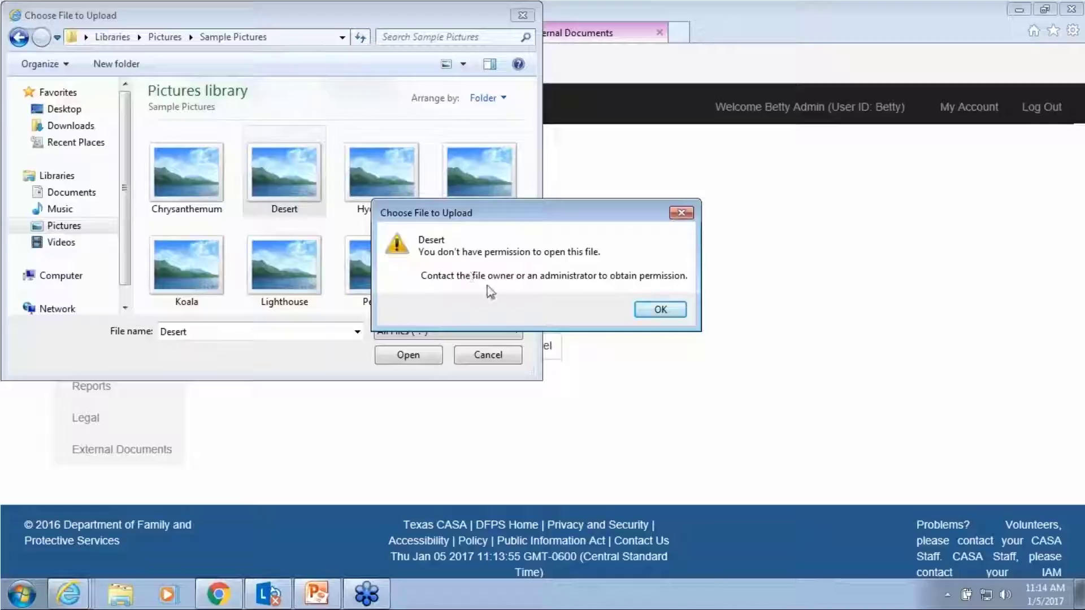
pyautogui.click(659, 309)
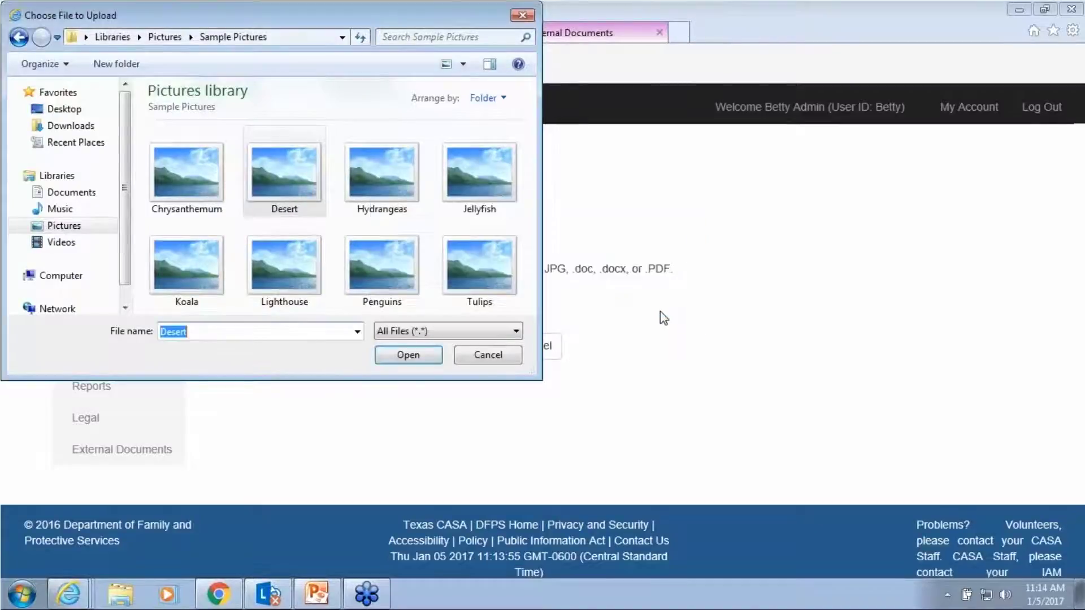
# Step: Search the Desktop location in the file chooser for a document suitable for upload
pyautogui.click(64, 109)
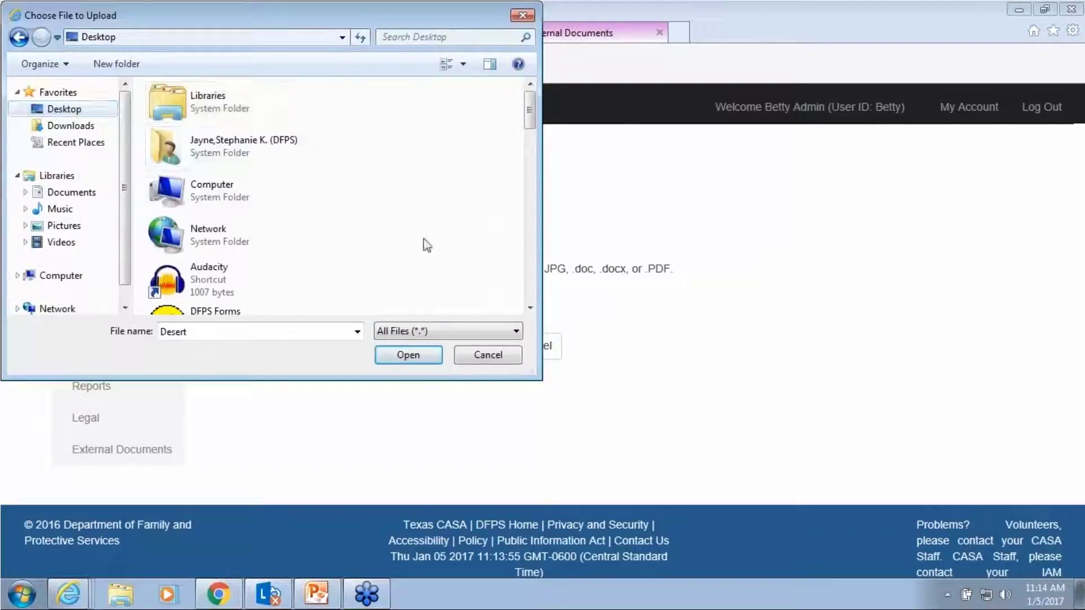
pyautogui.scroll(-5, 425, 249)
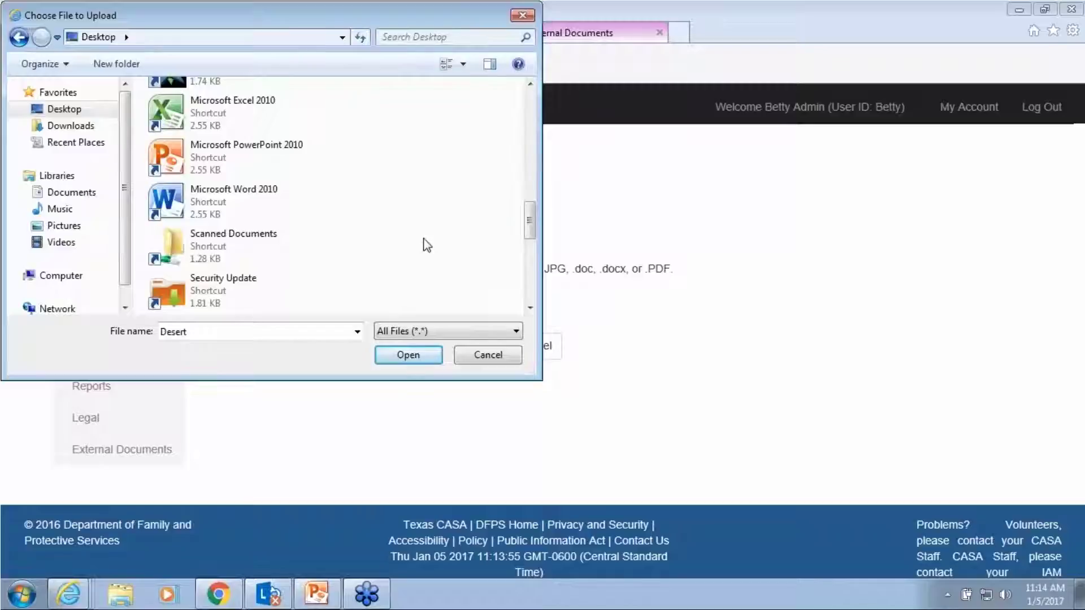
pyautogui.scroll(-3, 427, 244)
pyautogui.scroll(3, 426, 245)
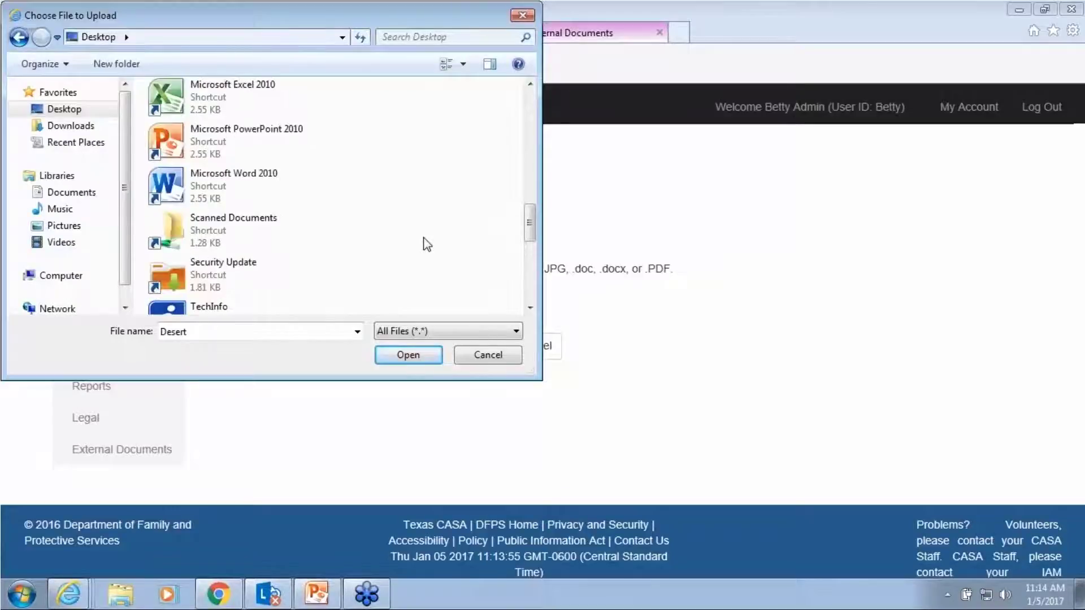
pyautogui.scroll(-8, 427, 244)
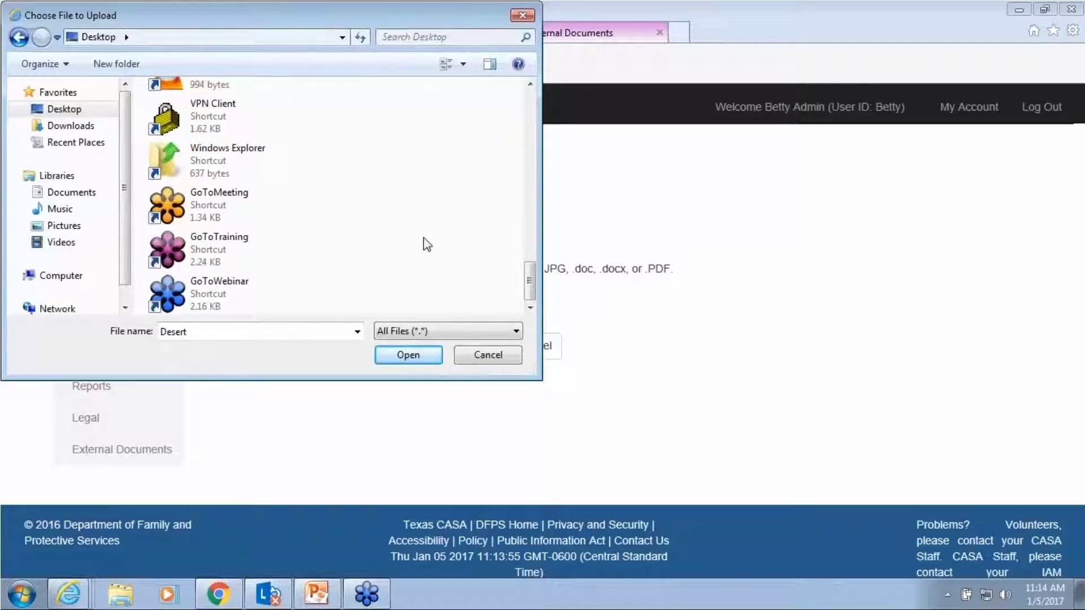
pyautogui.scroll(5, 421, 245)
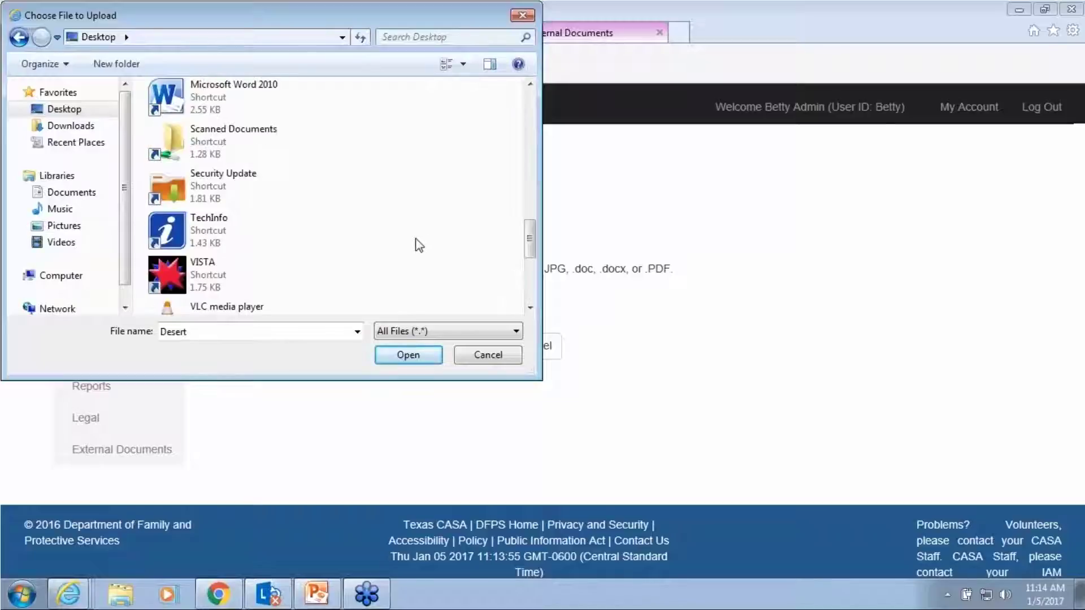
pyautogui.scroll(2, 418, 244)
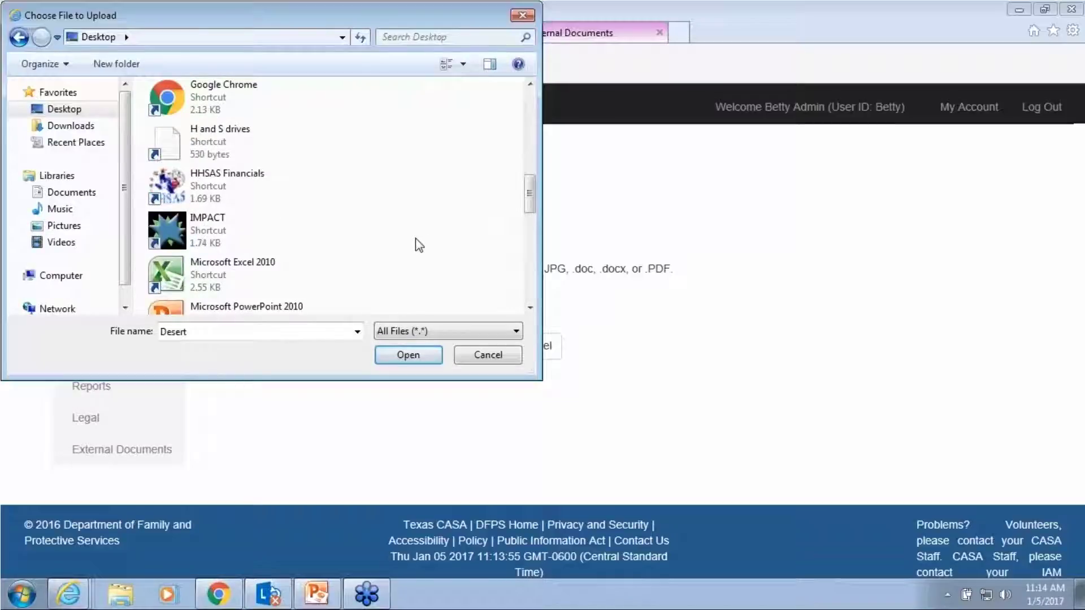
pyautogui.scroll(2, 419, 245)
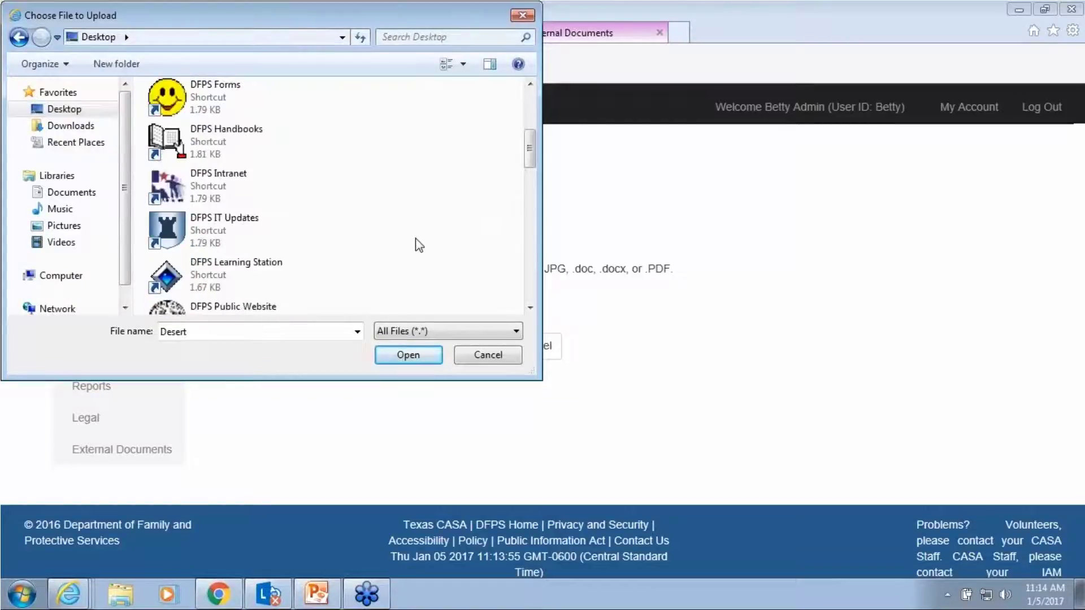
pyautogui.scroll(2, 418, 245)
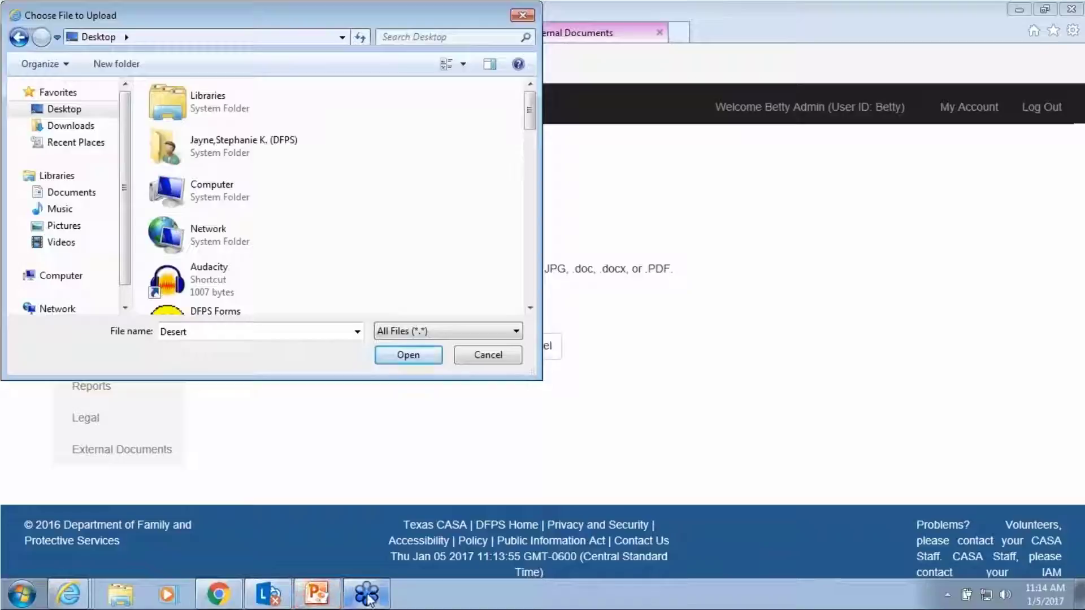
# Step: Look through the Scanned Documents shortcut's Scan_Doc folder and its OPI subfolder for a file to upload, and return to the Desktop
pyautogui.moveTo(323, 602)
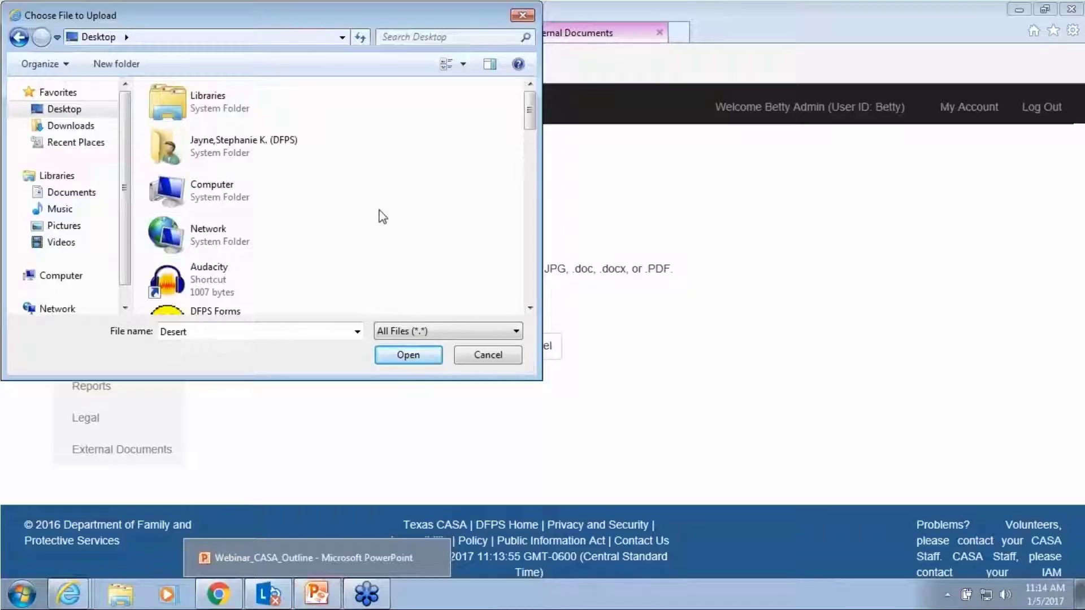
pyautogui.scroll(-3, 380, 216)
pyautogui.scroll(-3, 382, 215)
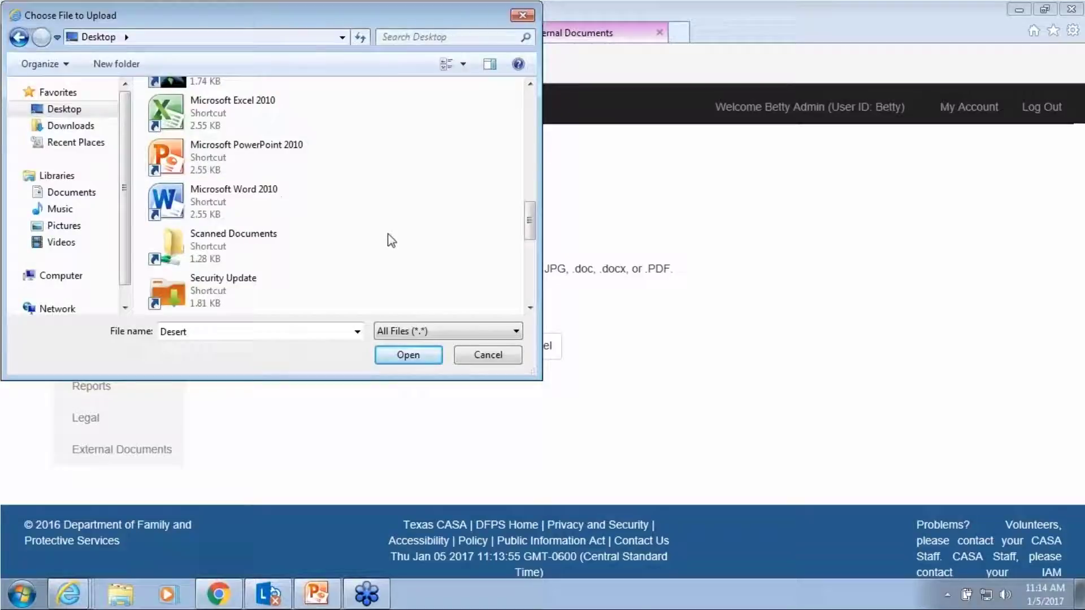
pyautogui.doubleClick(223, 244)
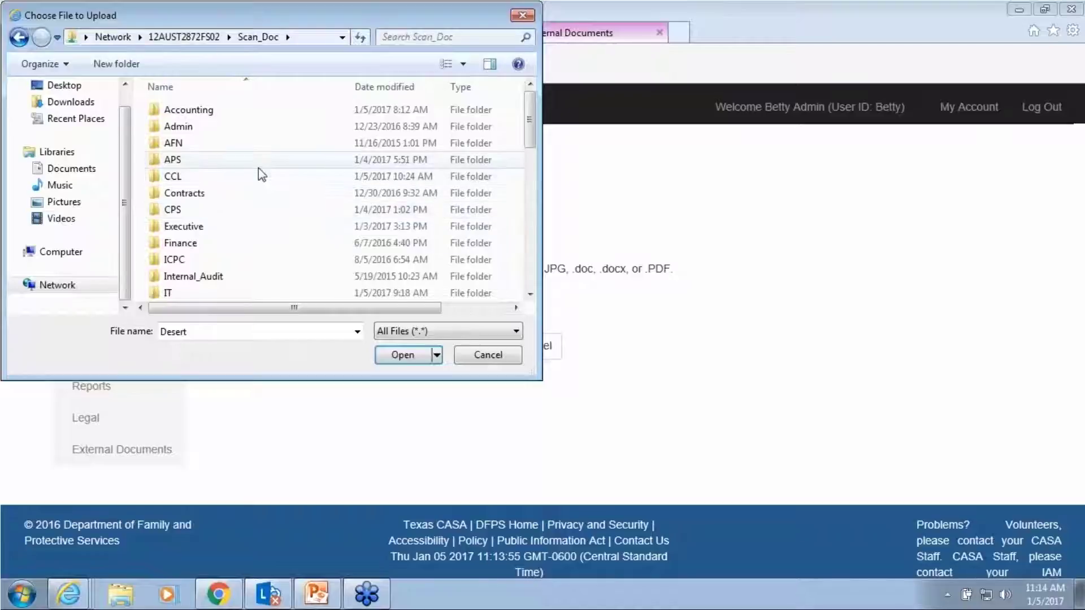
pyautogui.scroll(-1, 261, 175)
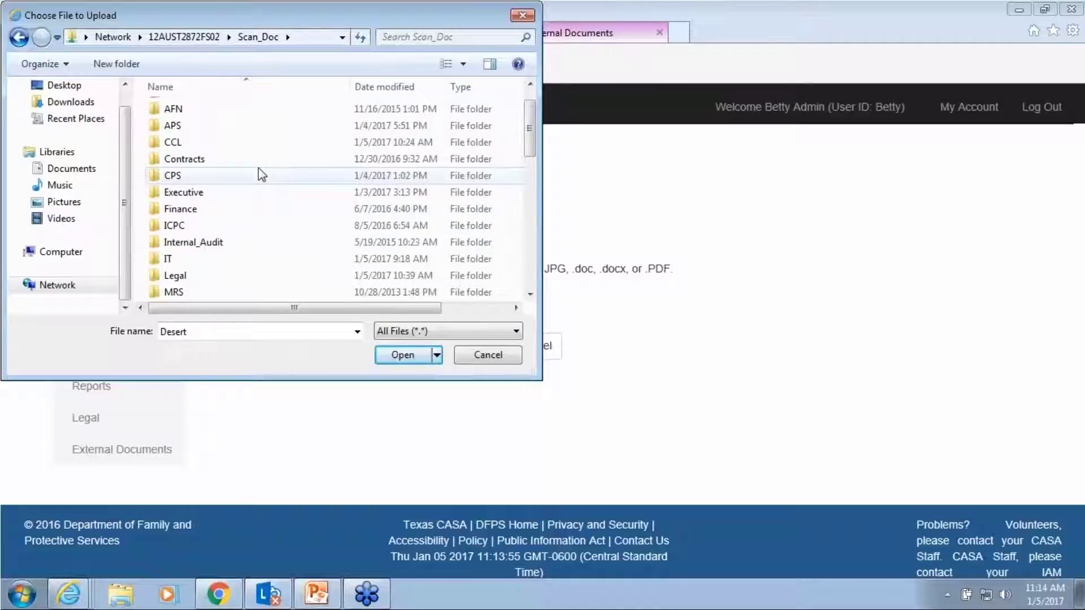
pyautogui.scroll(1, 259, 168)
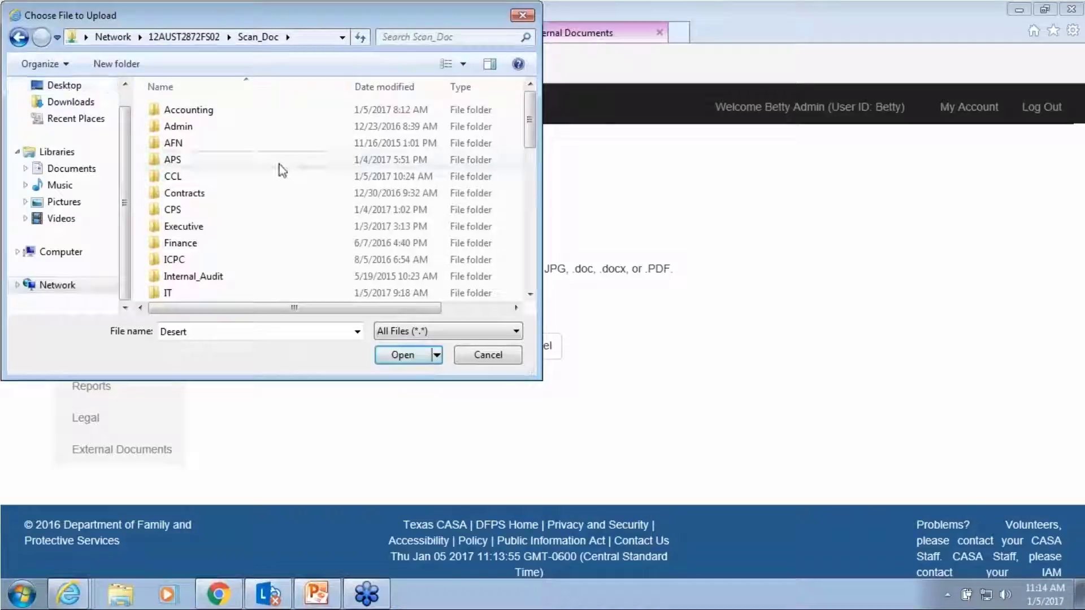
pyautogui.scroll(-2, 280, 168)
pyautogui.scroll(-2, 279, 165)
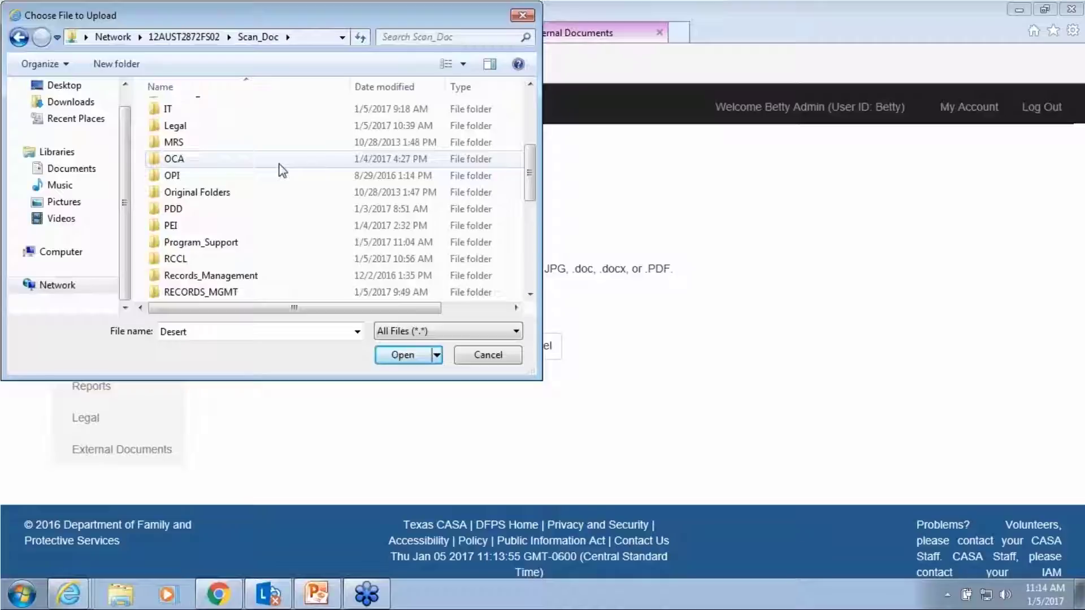
pyautogui.scroll(-1, 281, 171)
pyautogui.scroll(-1, 281, 172)
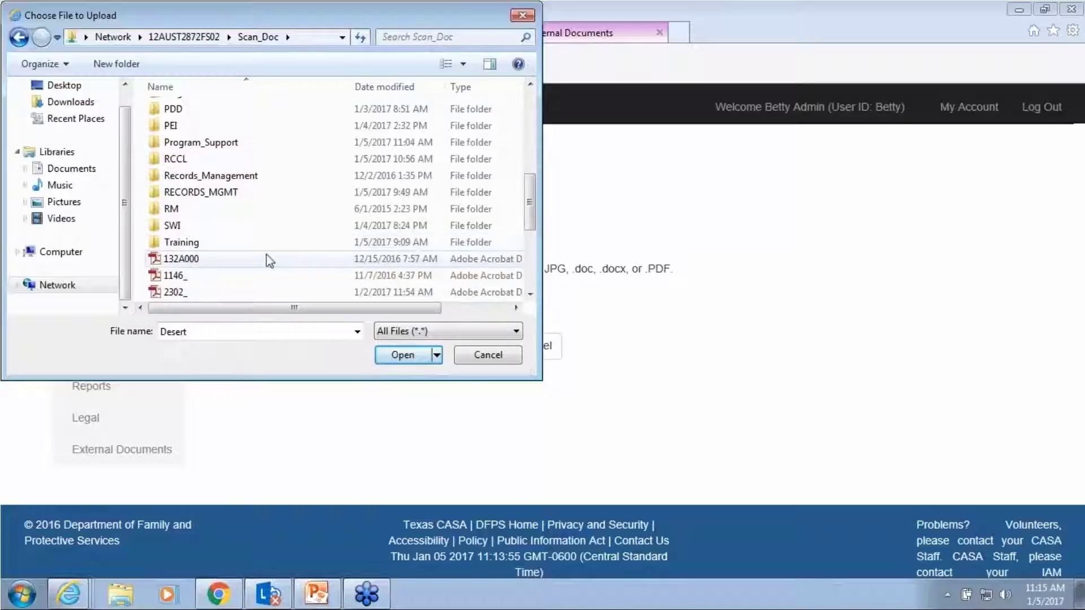
pyautogui.scroll(4, 267, 260)
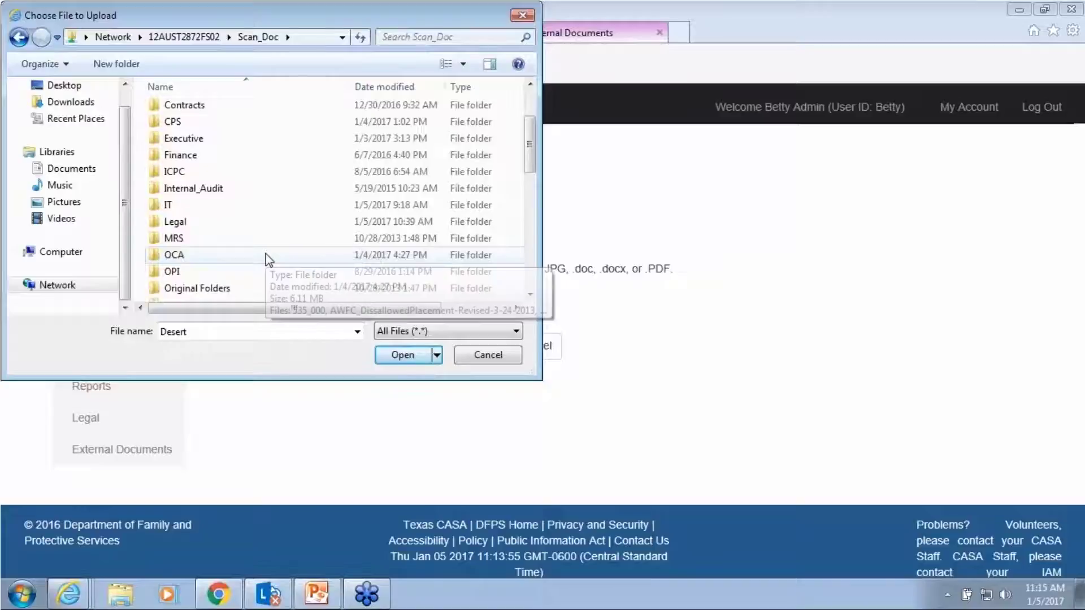
pyautogui.doubleClick(191, 272)
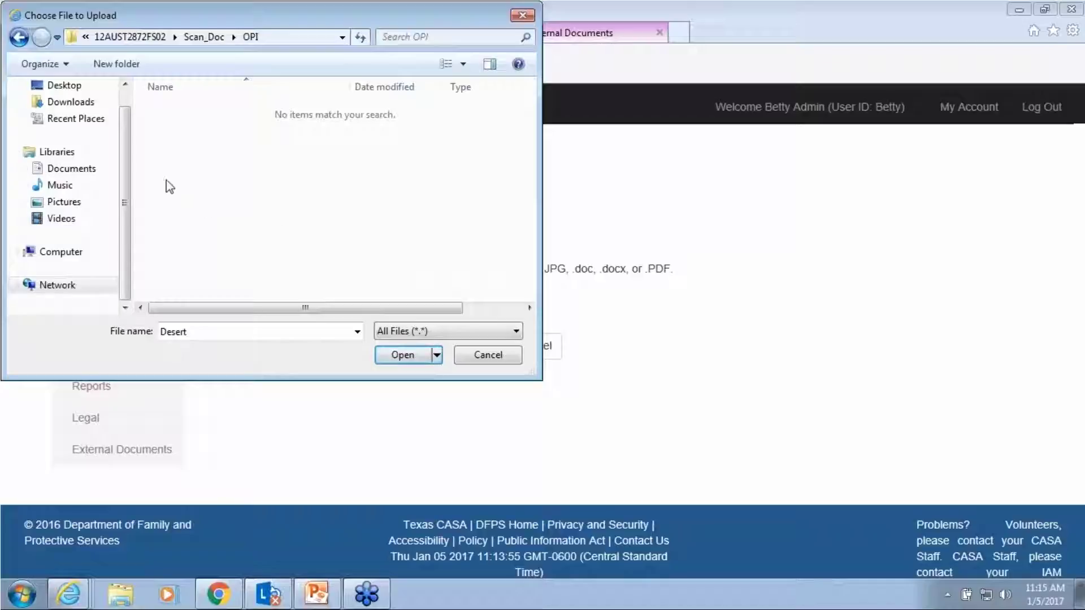
pyautogui.moveTo(126, 204); pyautogui.dragTo(126, 181)
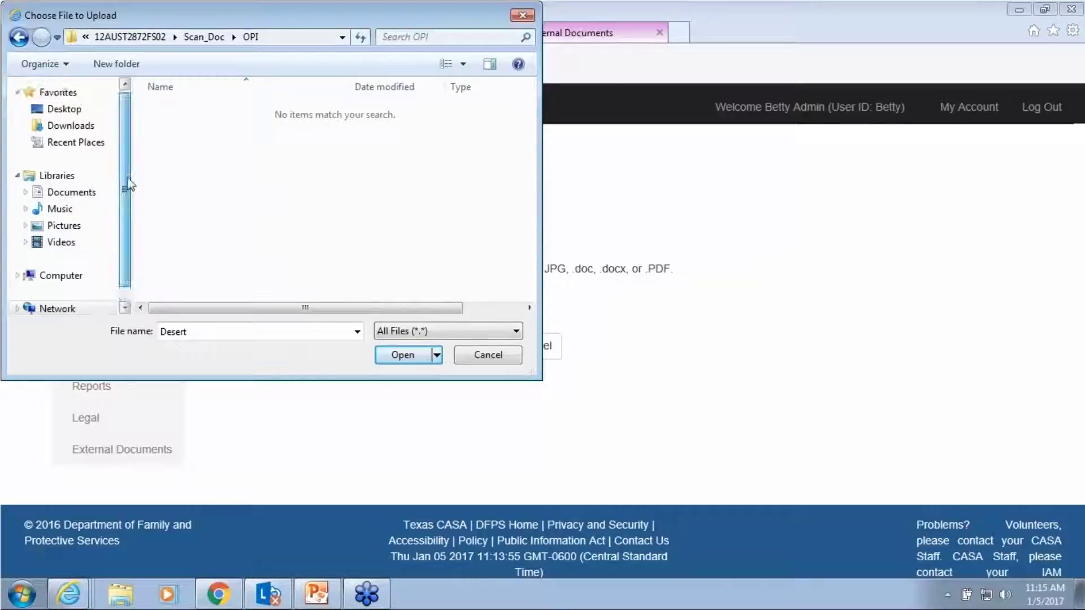
pyautogui.click(66, 113)
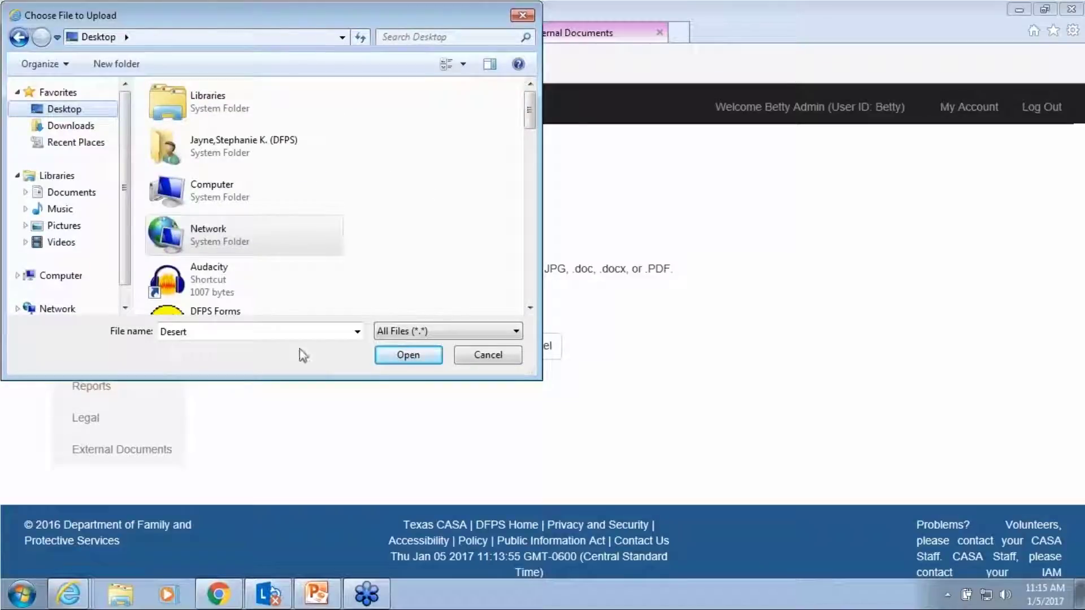
# Step: Check the Documents library and Desktop in Windows Explorer for an uploadable file, close it, and cancel the file selection
pyautogui.click(20, 597)
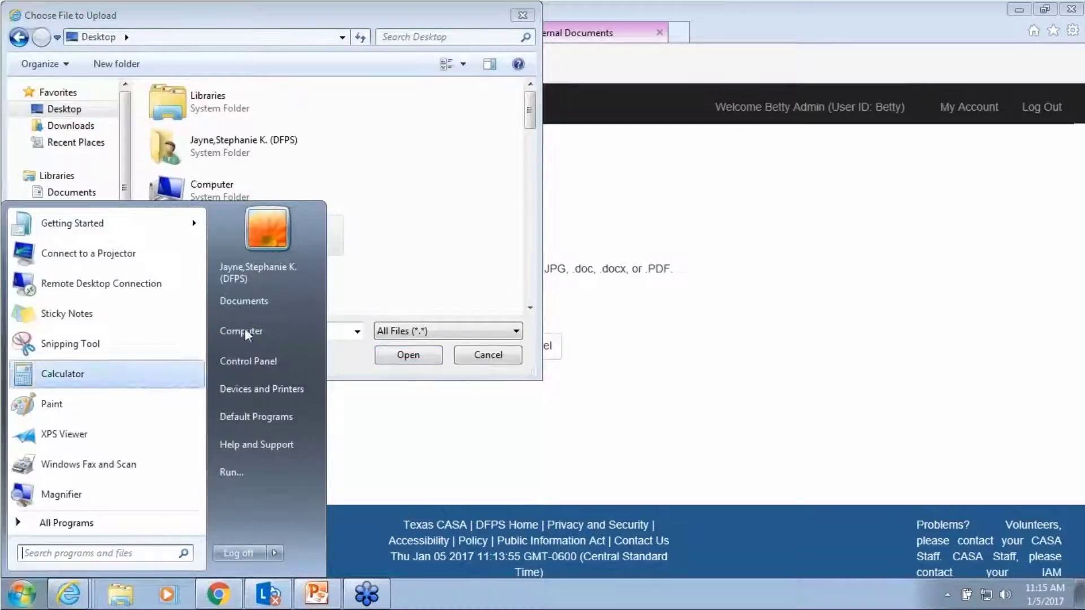
pyautogui.click(252, 307)
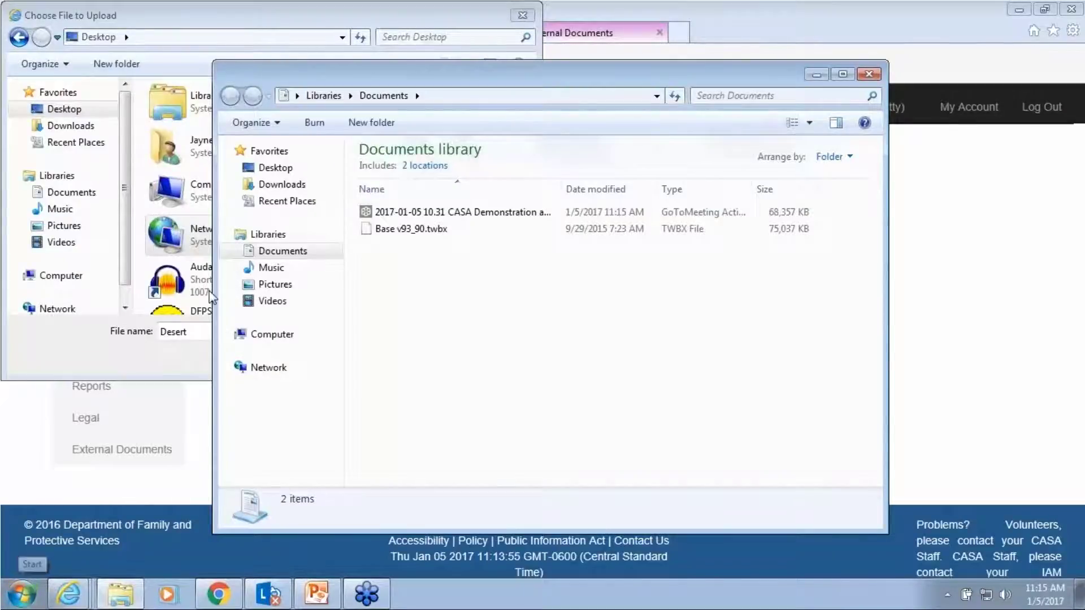
pyautogui.click(271, 169)
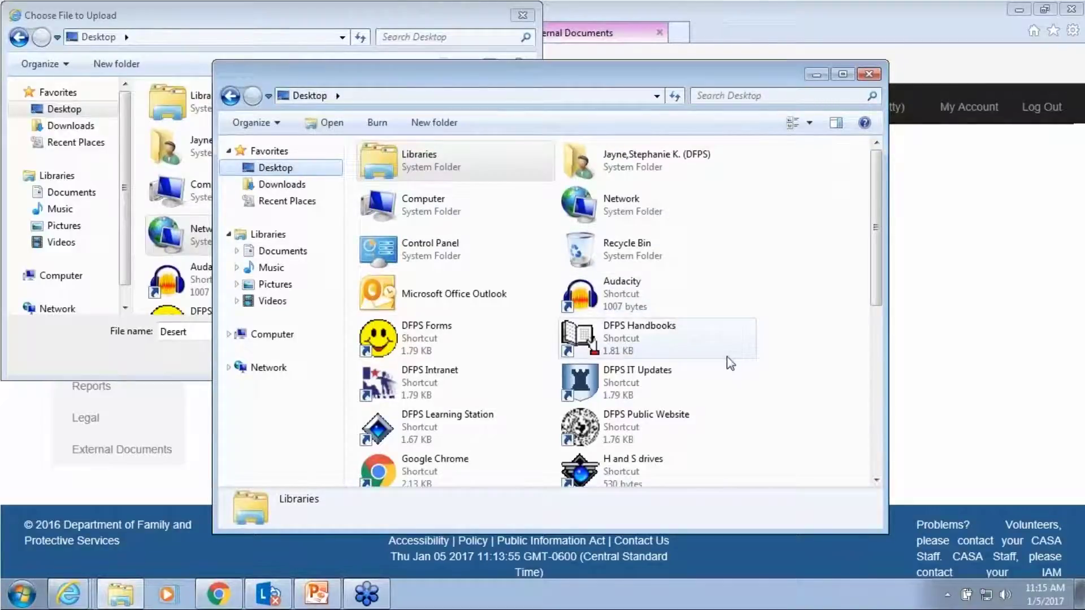
pyautogui.click(528, 357)
pyautogui.scroll(-5, 527, 348)
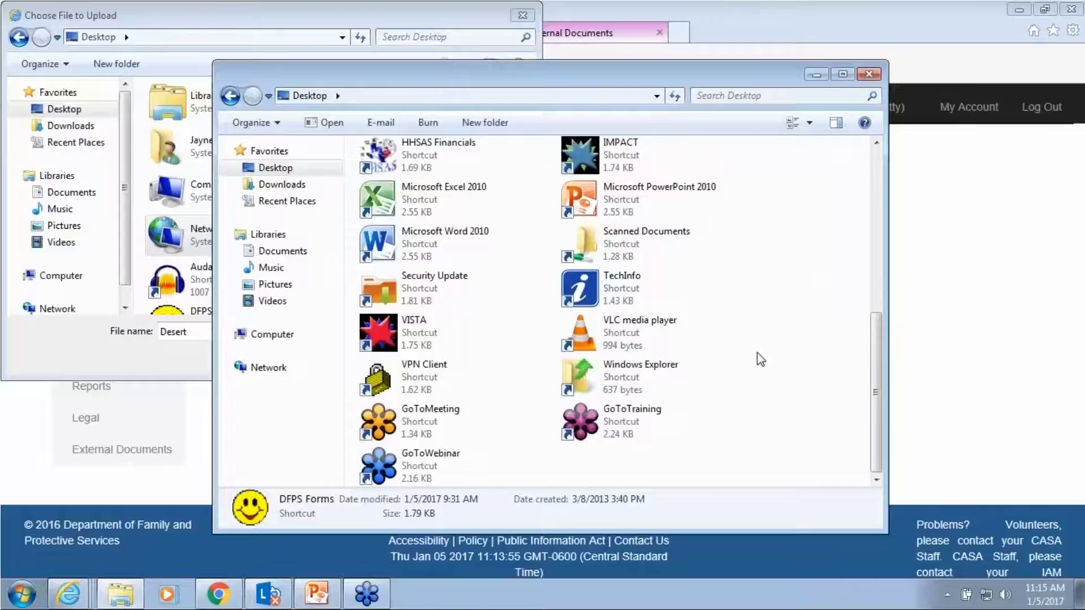
pyautogui.scroll(5, 761, 360)
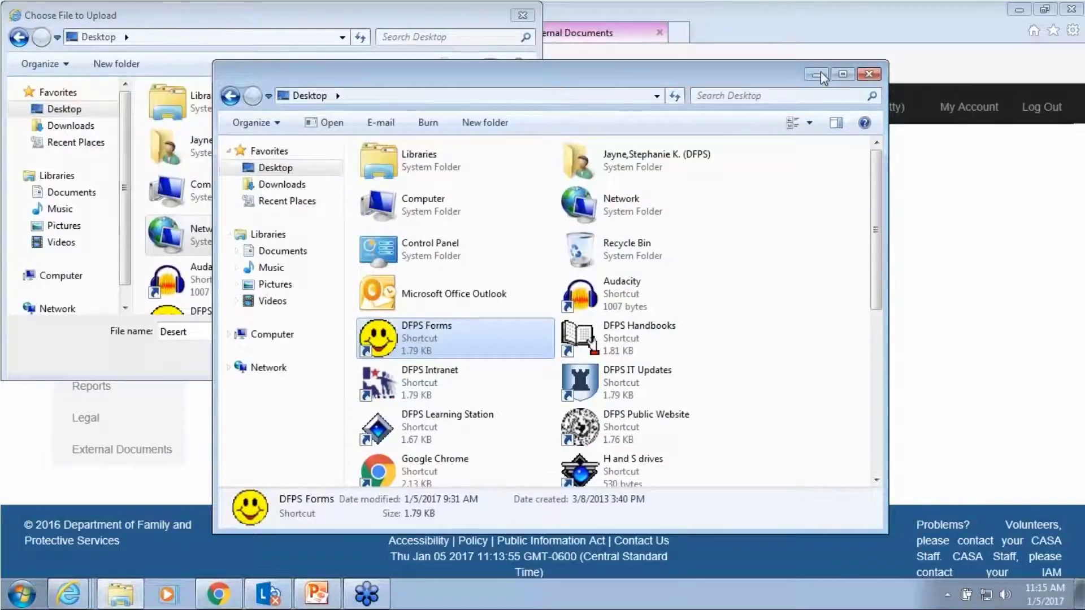
pyautogui.click(867, 75)
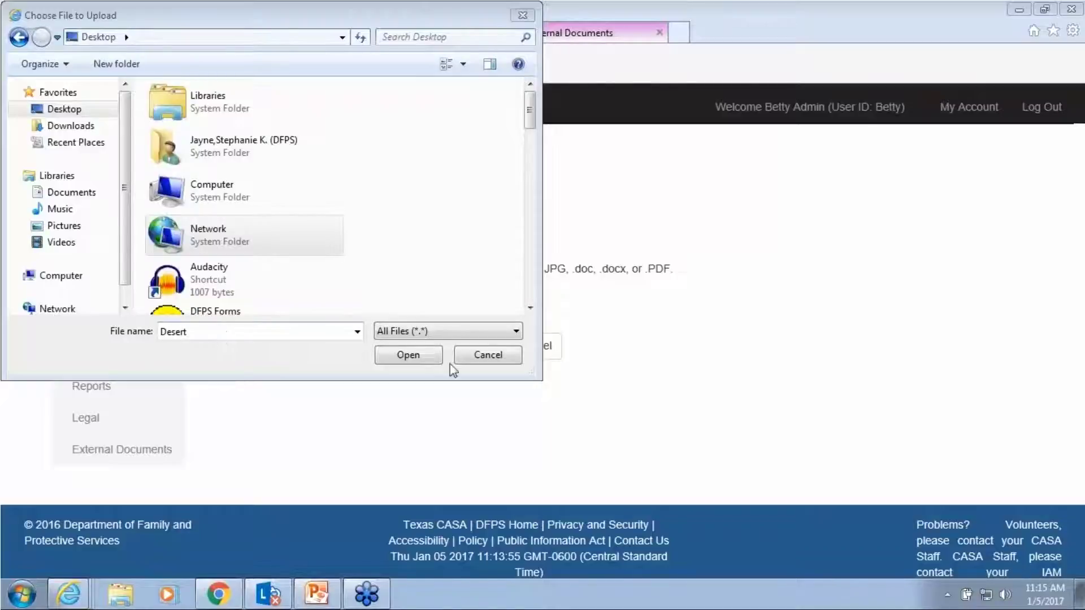
pyautogui.click(471, 356)
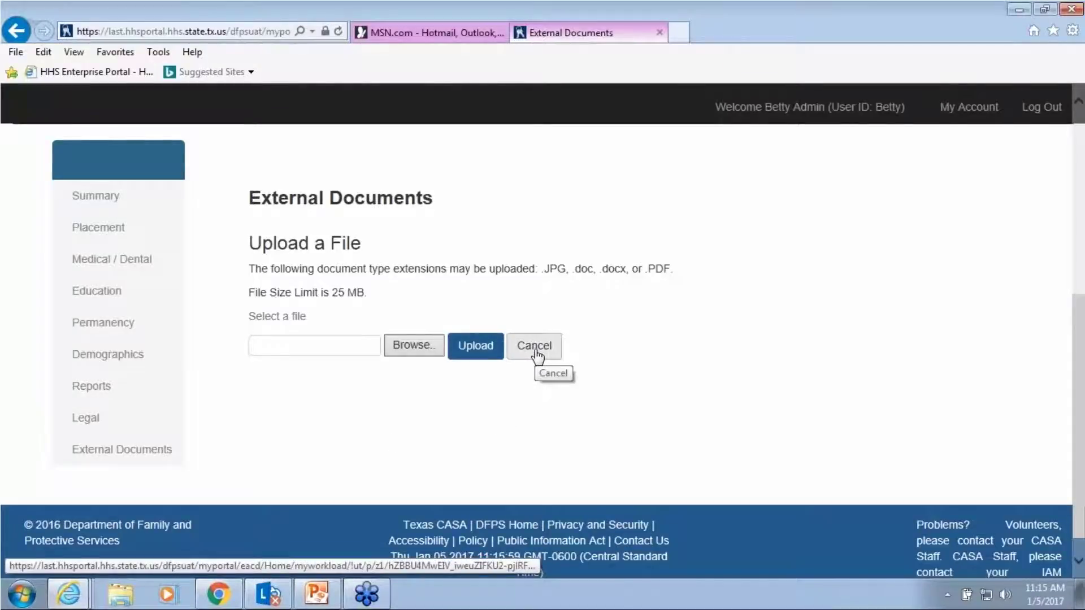
# Step: Switch to Microsoft Word 2010 and enter the sample text "gtytyytyt" in a blank document
pyautogui.click(23, 599)
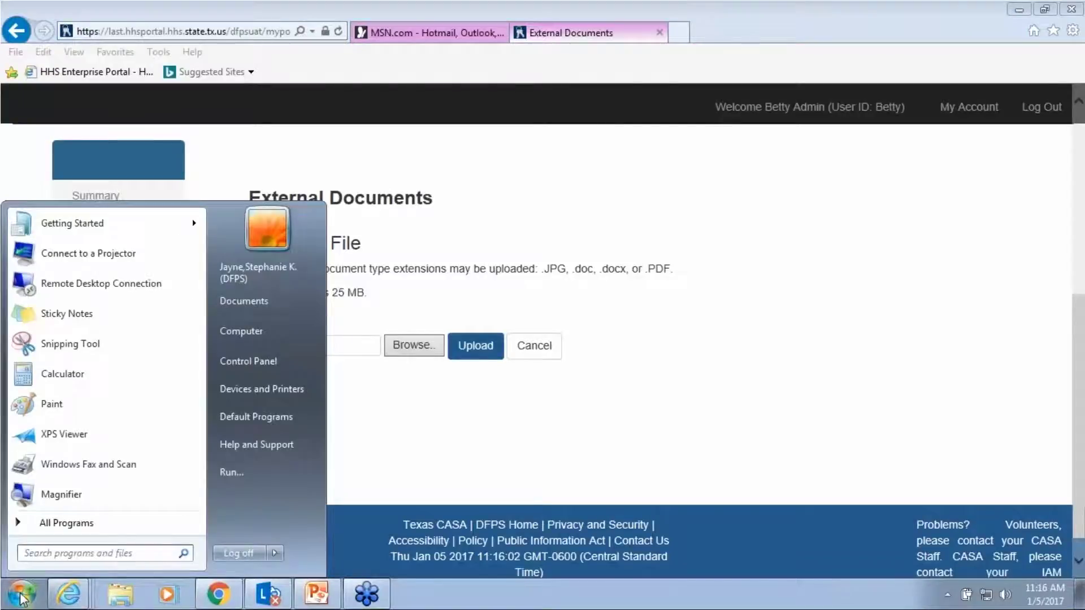
pyautogui.click(50, 523)
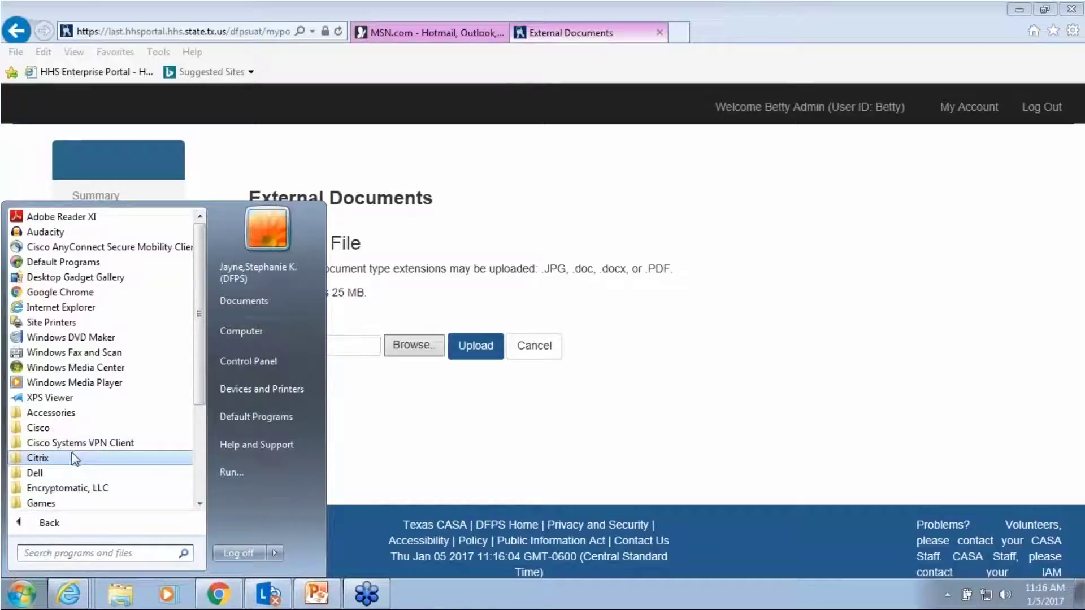
pyautogui.scroll(-3, 71, 443)
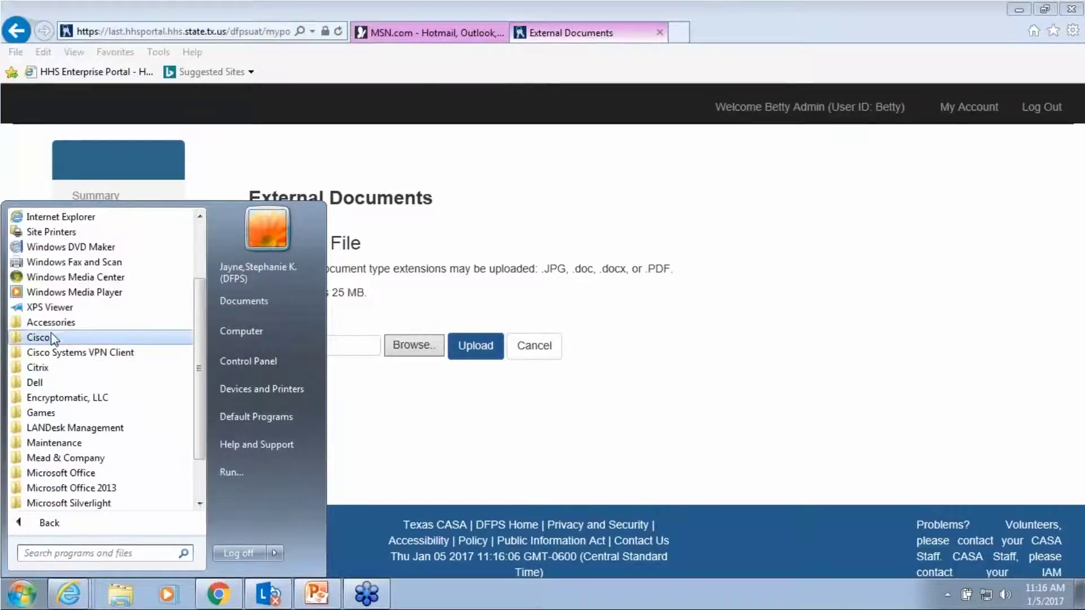
pyautogui.click(50, 324)
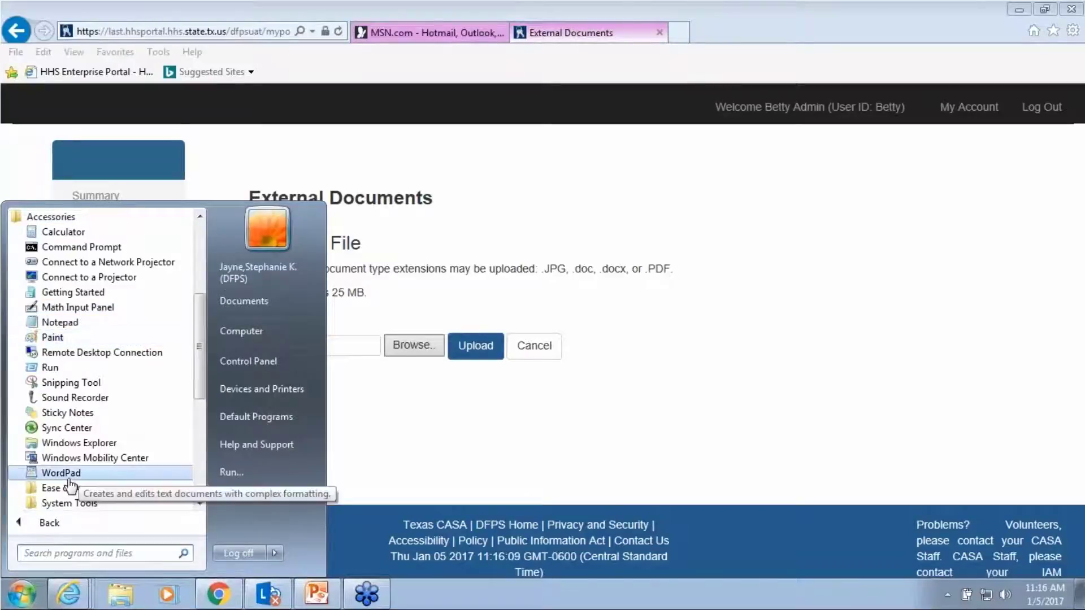
pyautogui.scroll(-2, 161, 467)
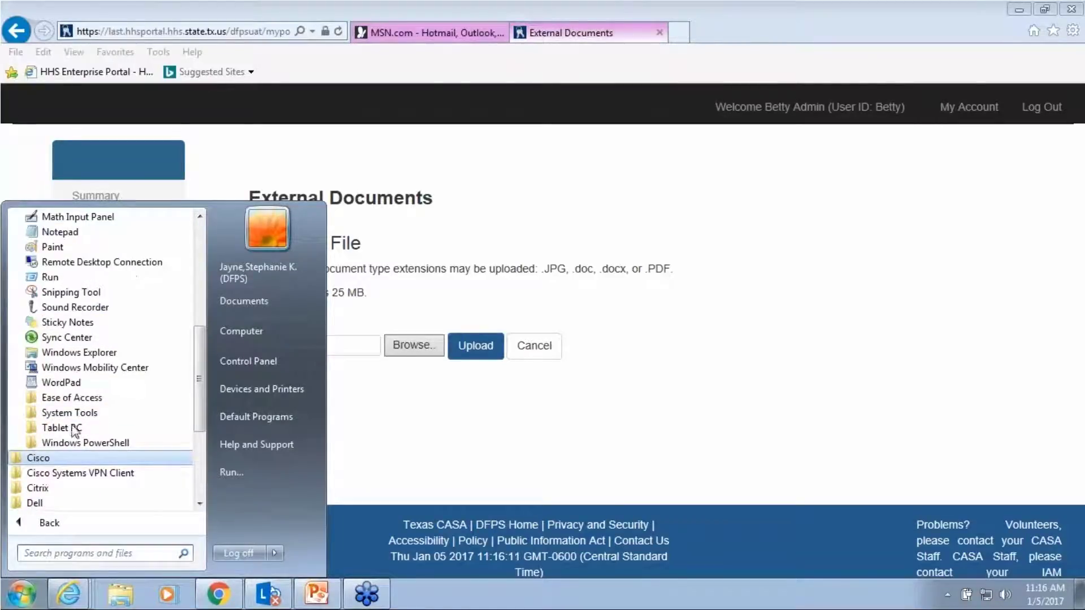
pyautogui.scroll(-2, 124, 480)
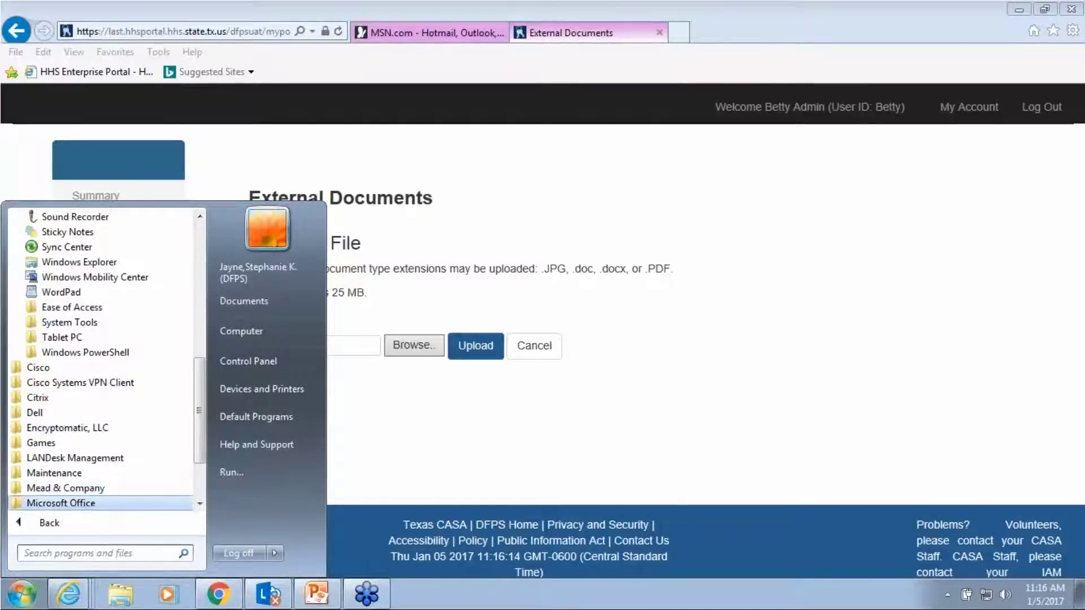
pyautogui.click(94, 503)
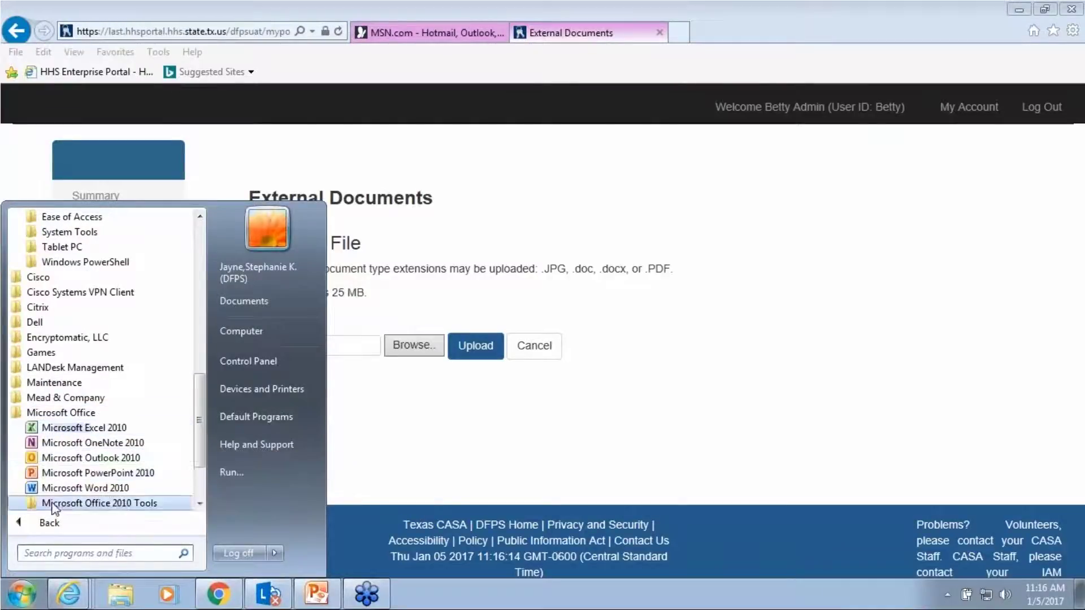
pyautogui.click(66, 488)
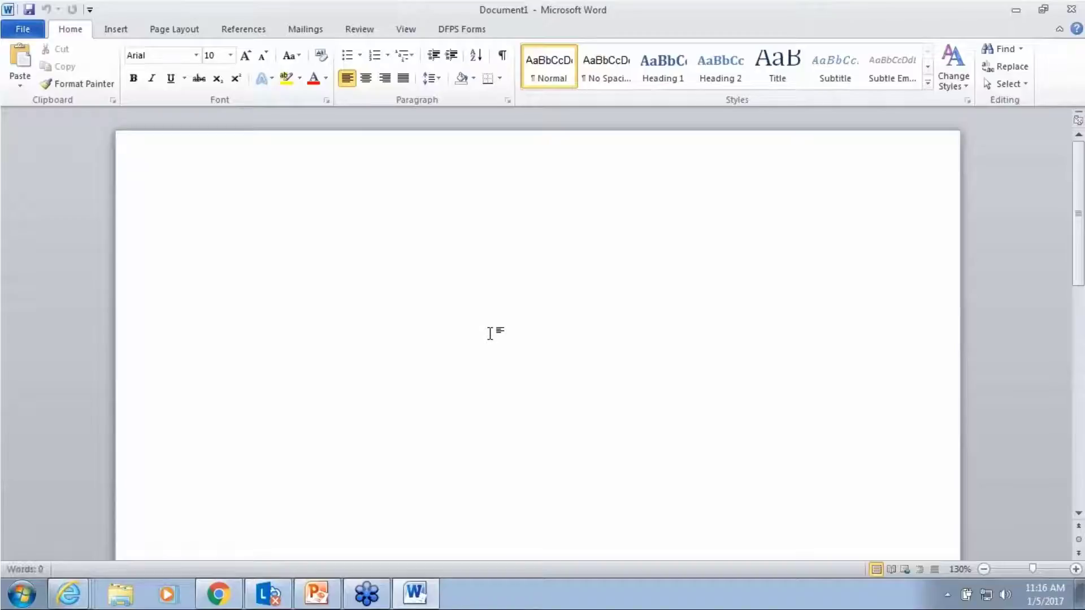
pyautogui.write('gtytyytyt')
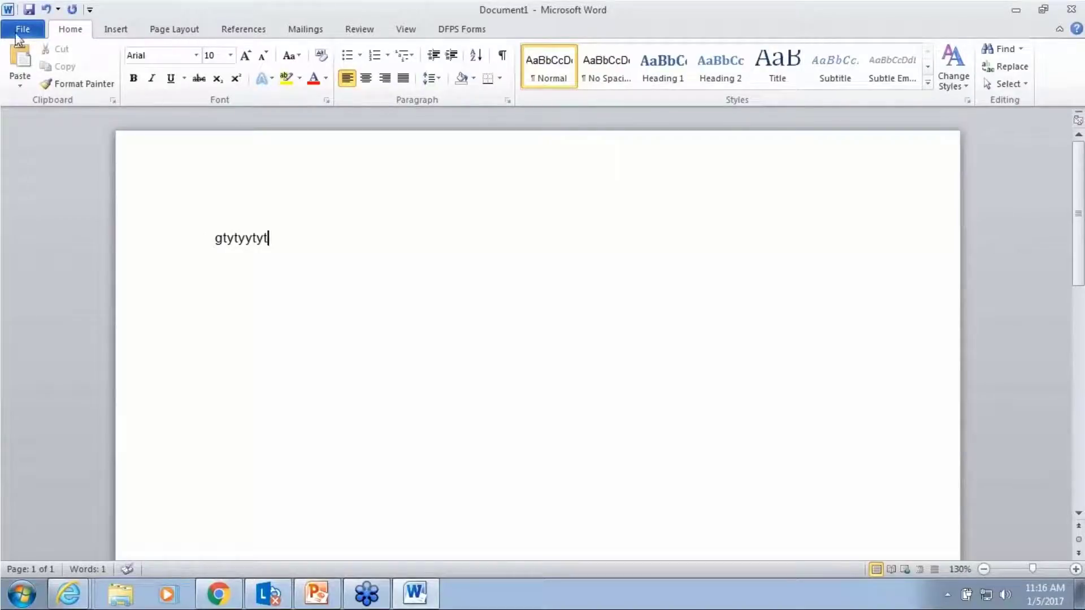
# Step: Save the Word document to the Desktop as gtytyytyt and close Word
pyautogui.click(32, 31)
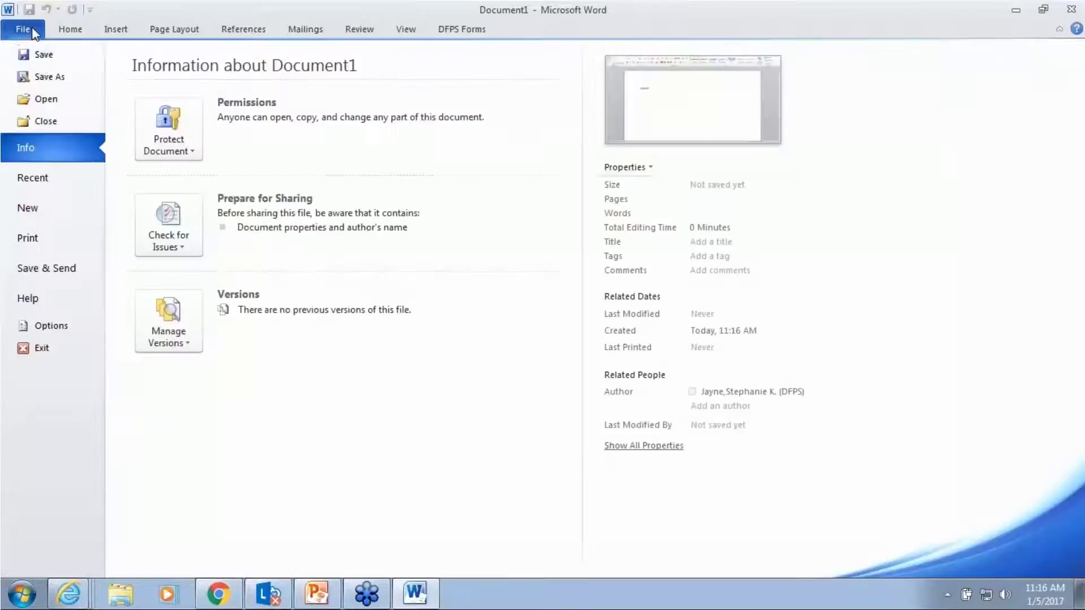
pyautogui.click(47, 77)
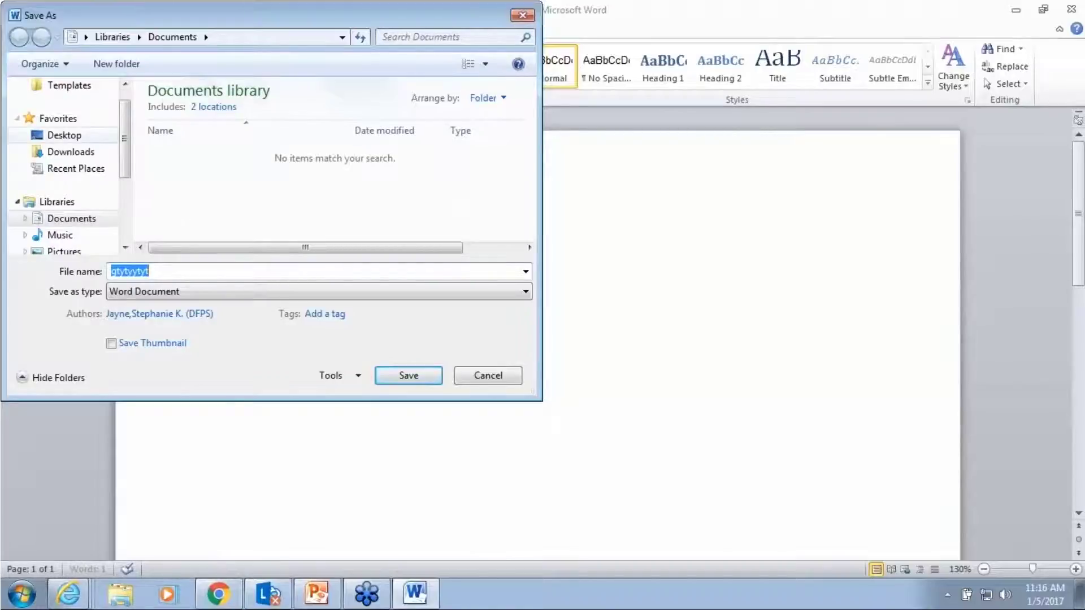
pyautogui.click(64, 135)
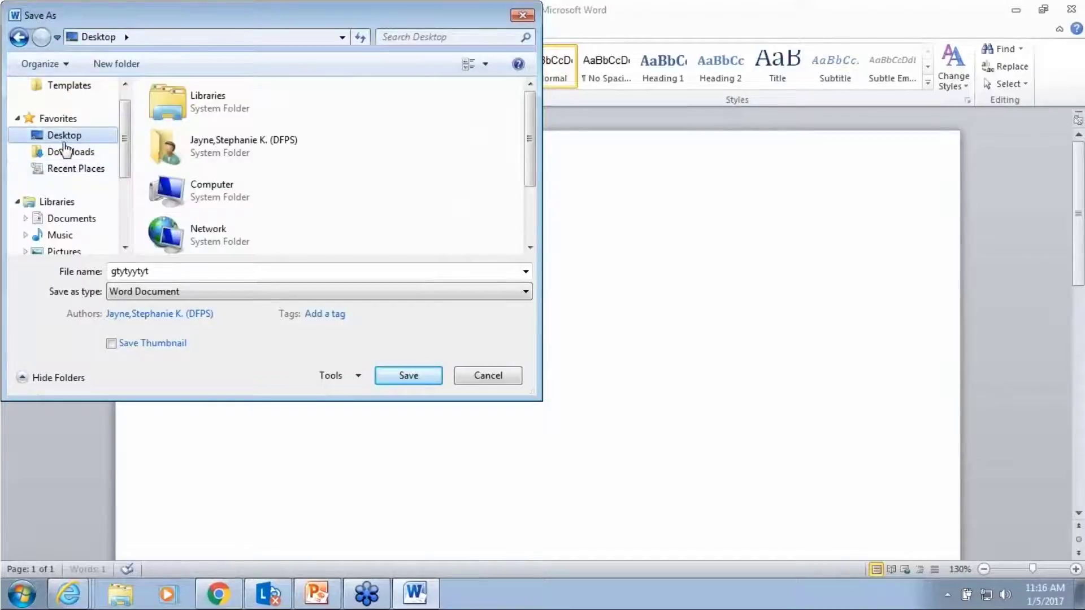
pyautogui.click(391, 381)
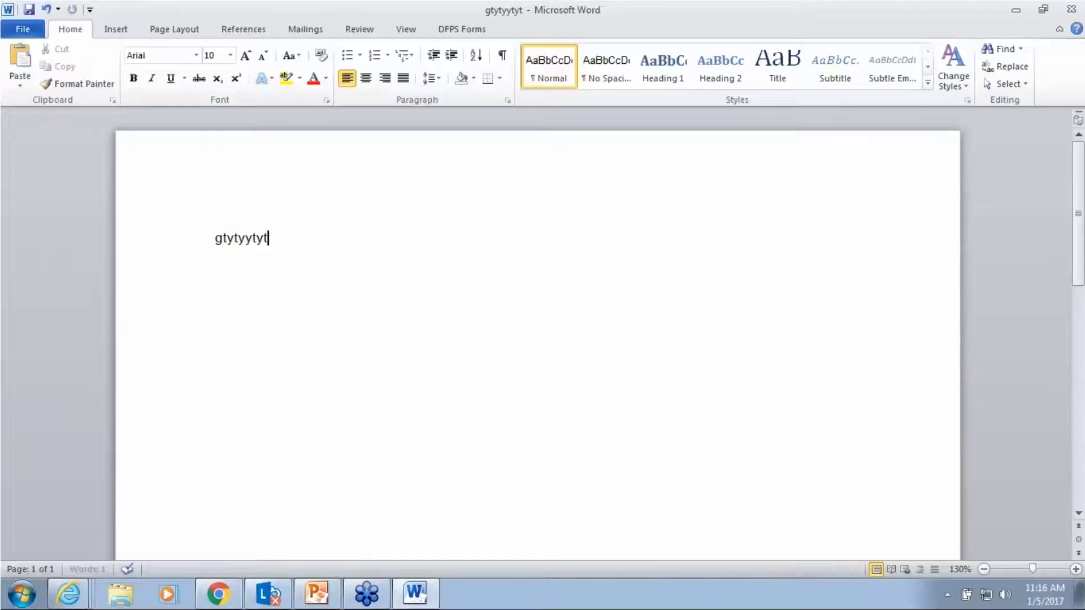
pyautogui.click(1071, 9)
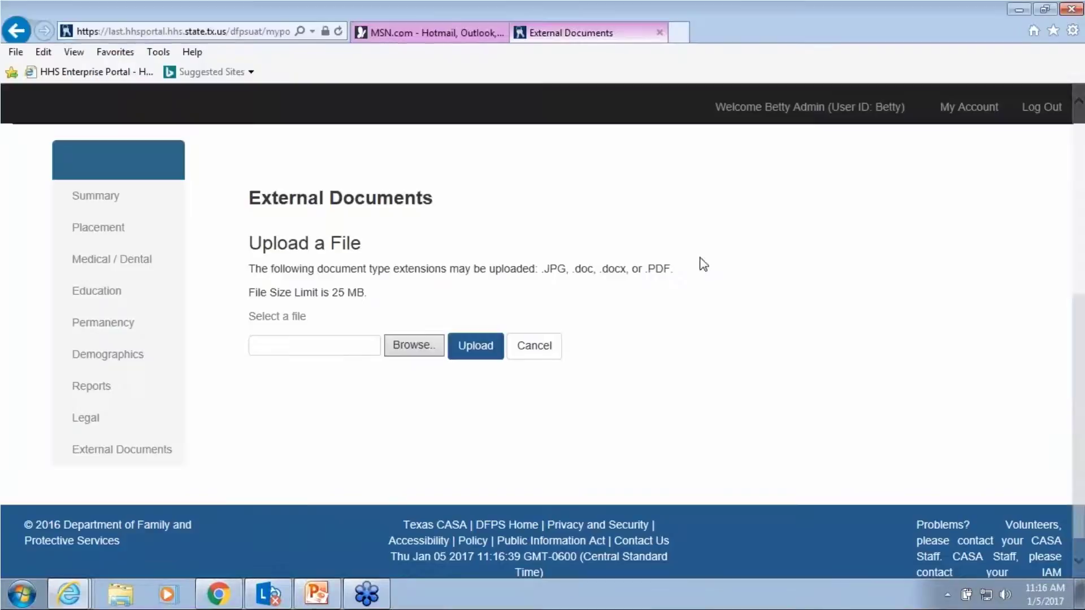
# Step: Choose the gtytyytyt Word document on the Desktop as the external document file to upload
pyautogui.click(411, 346)
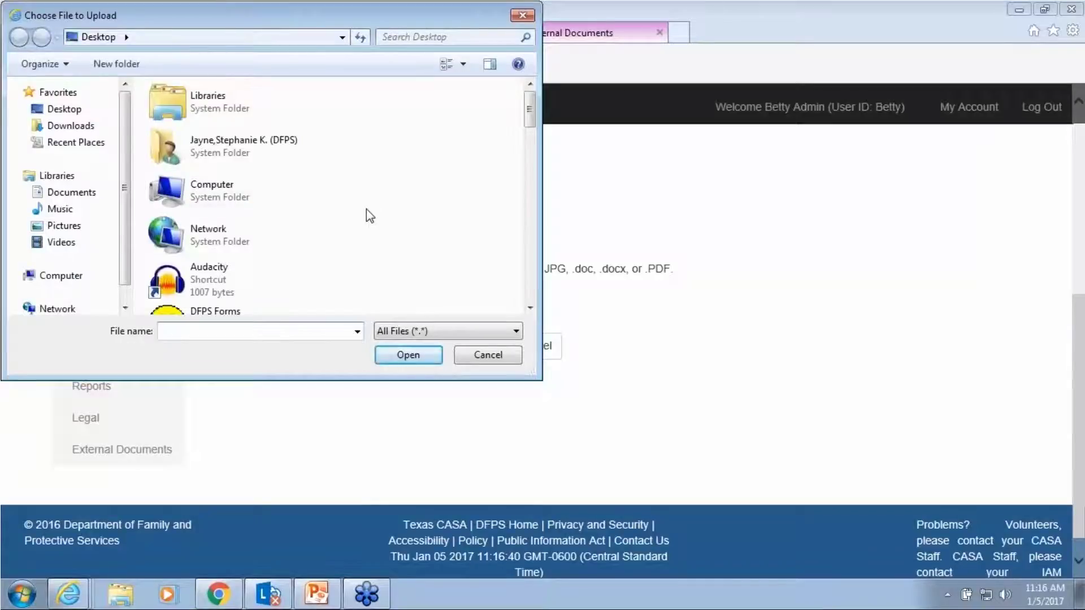
pyautogui.scroll(-3, 368, 215)
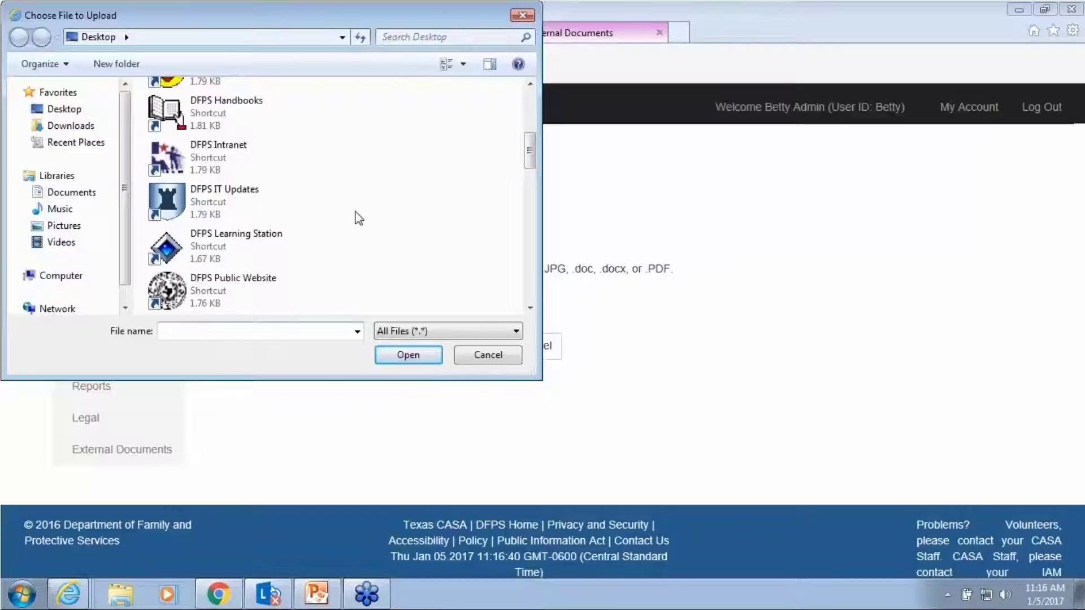
pyautogui.scroll(-10, 360, 218)
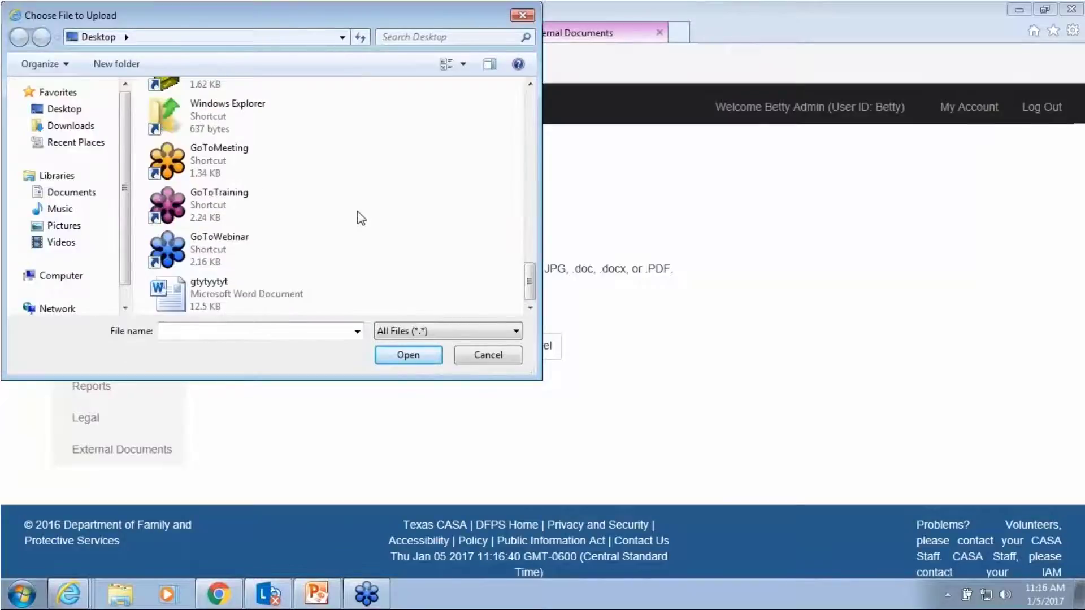
pyautogui.click(236, 300)
pyautogui.click(408, 355)
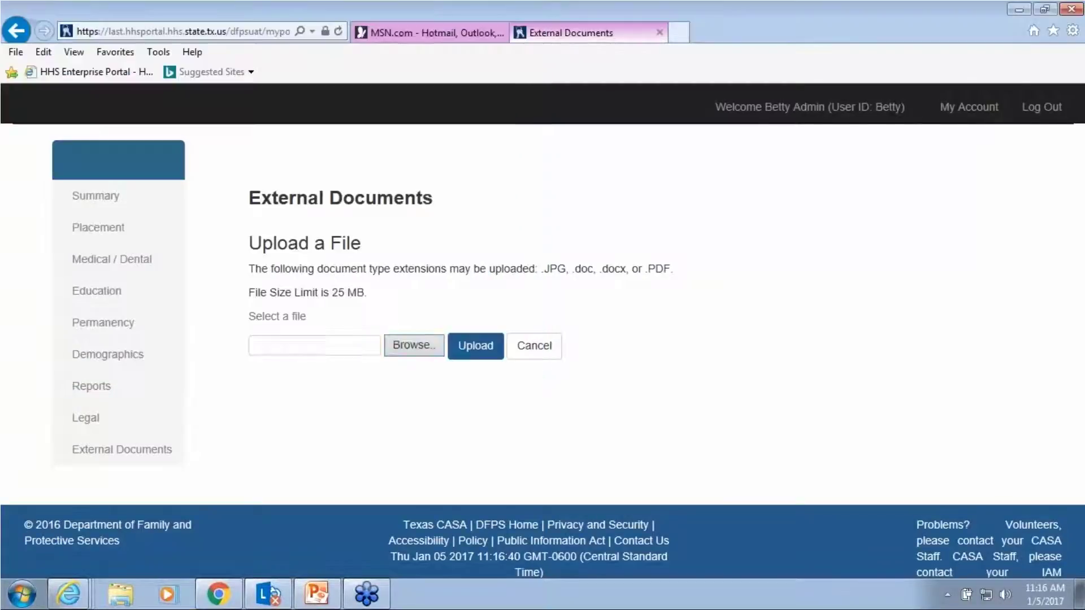
# Step: Upload gtytyytyt.docx and confirm that it is the correct file
pyautogui.click(499, 358)
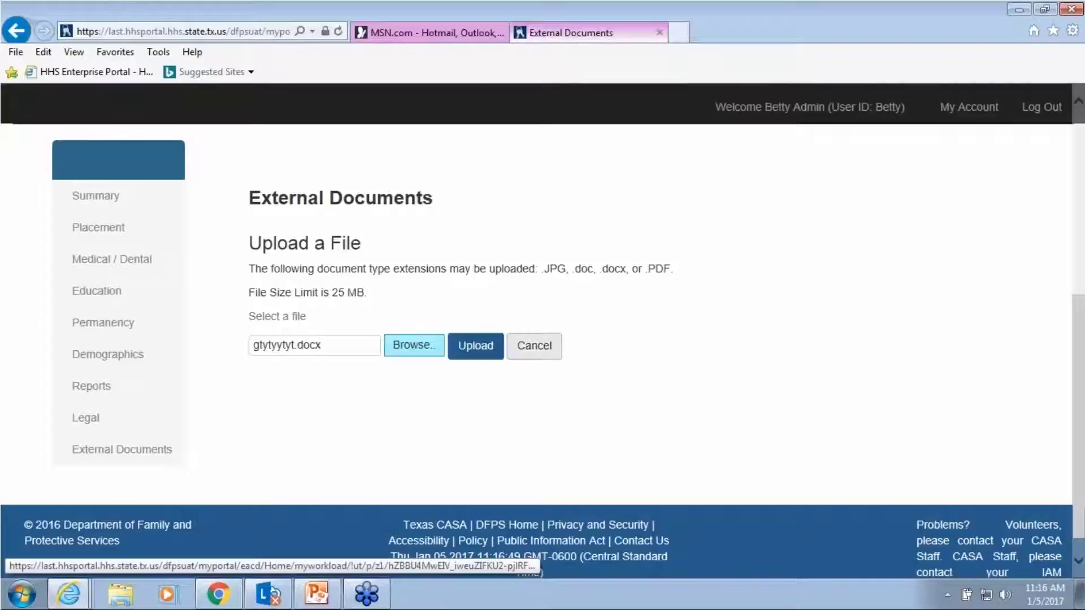
pyautogui.click(473, 354)
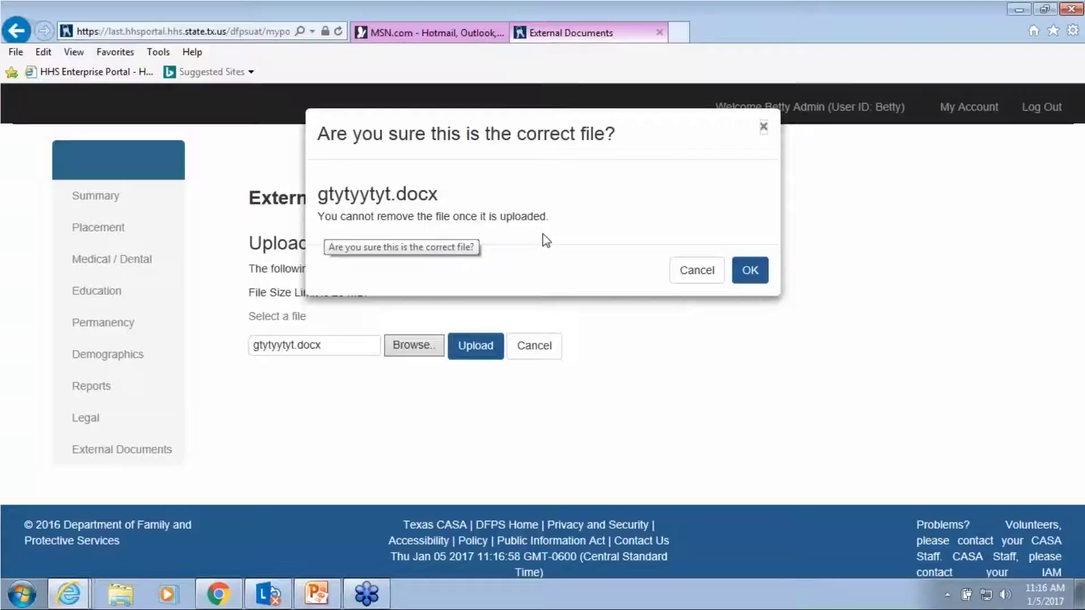
pyautogui.click(751, 271)
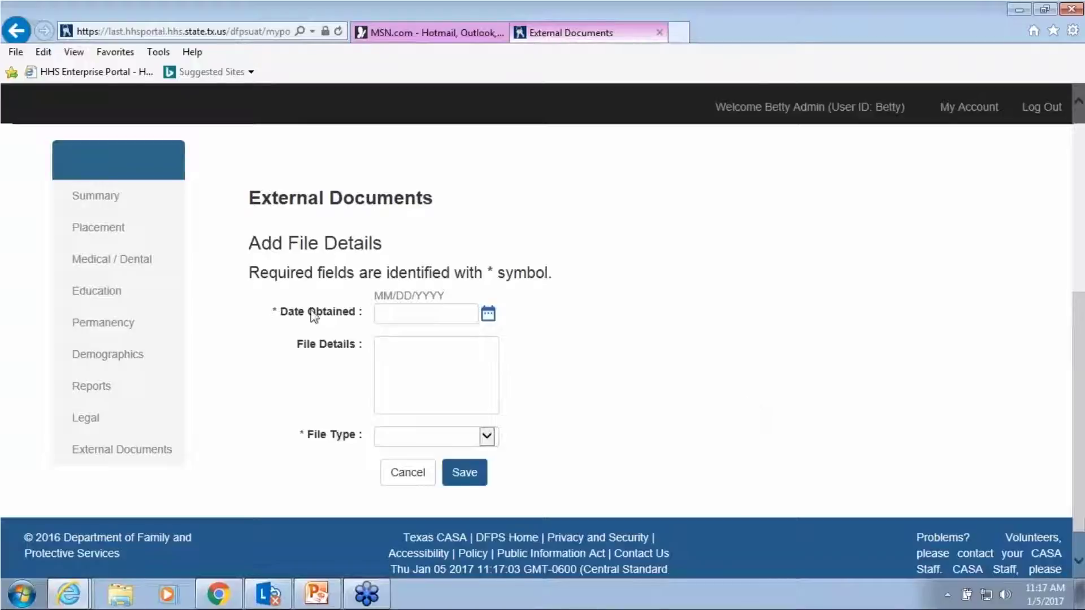
# Step: Set the uploaded file's Date Obtained to 01/02/2016
pyautogui.click(446, 318)
pyautogui.write('01/02/19')
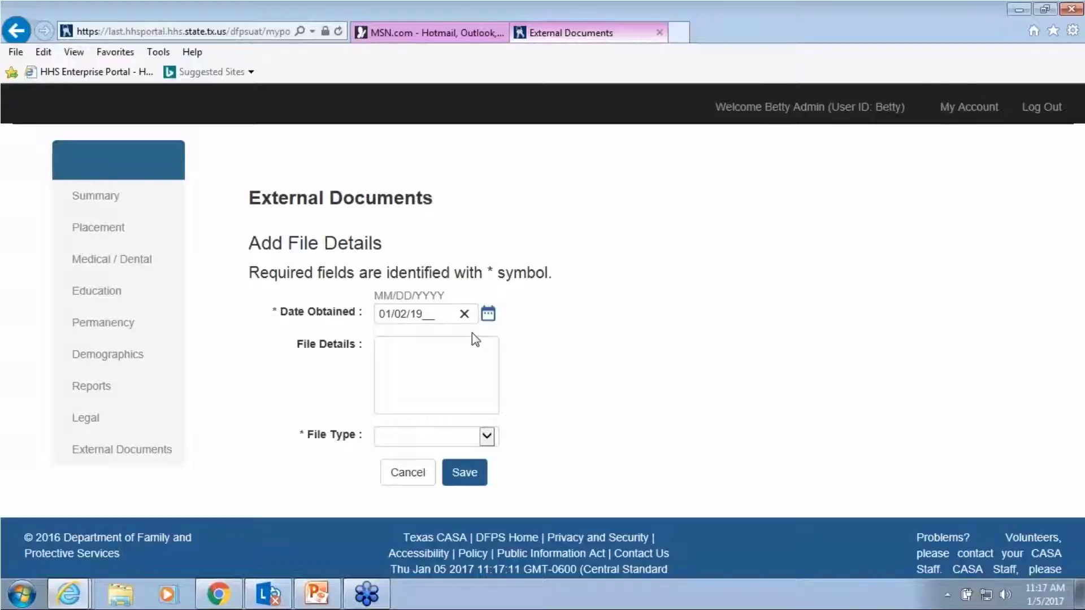
pyautogui.press('BackSpace')
pyautogui.press('BackSpace')
pyautogui.write('2016')
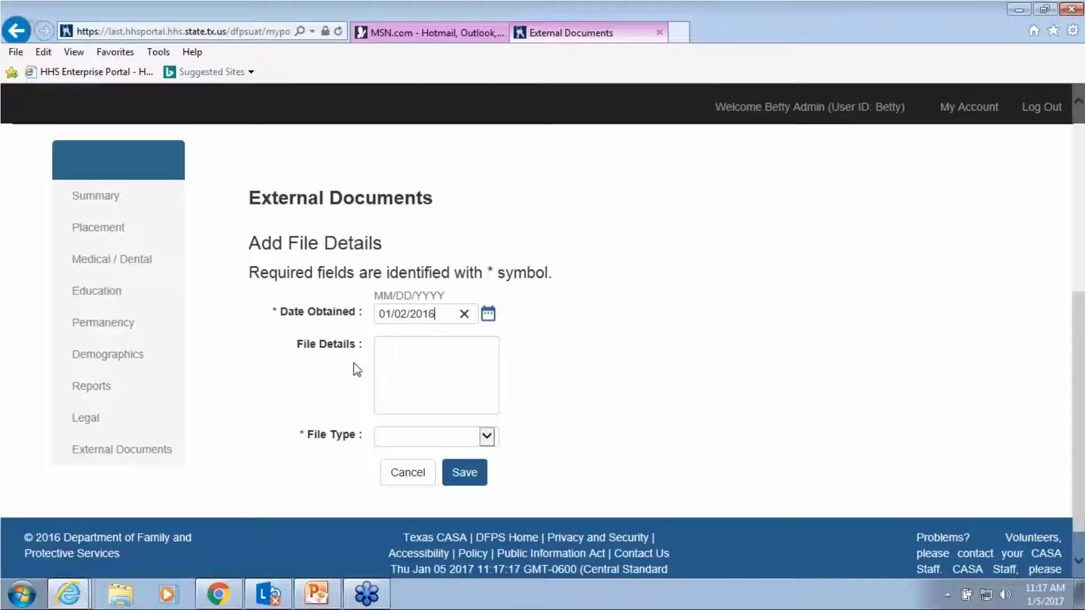
# Step: Enter "fghh" as the file details, set the file type to Education Portfolio, and save the file details
pyautogui.click(404, 371)
pyautogui.write('fghh')
pyautogui.click(487, 436)
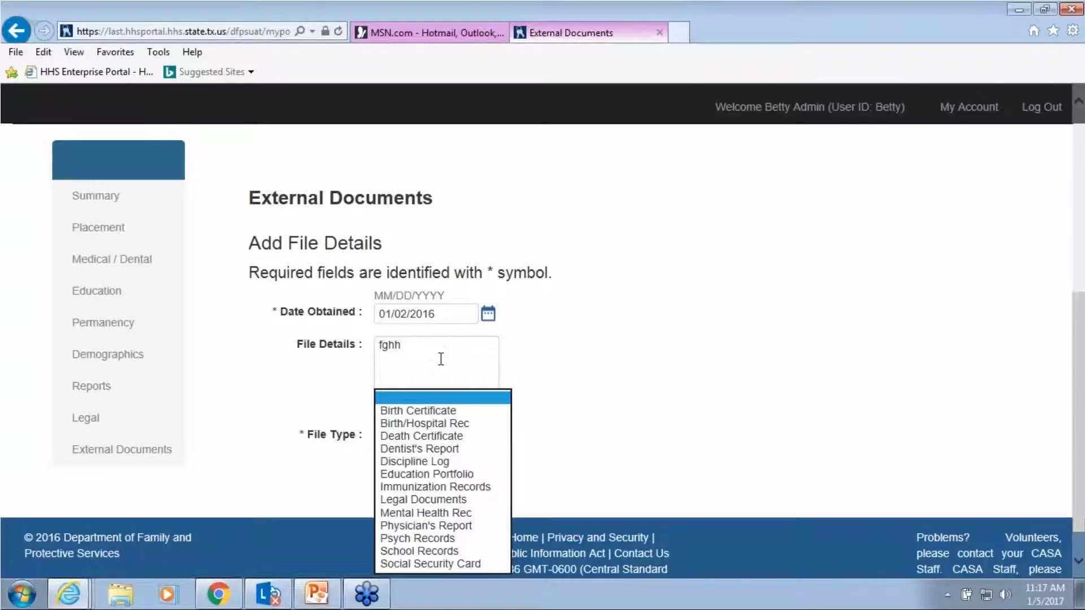
pyautogui.click(412, 474)
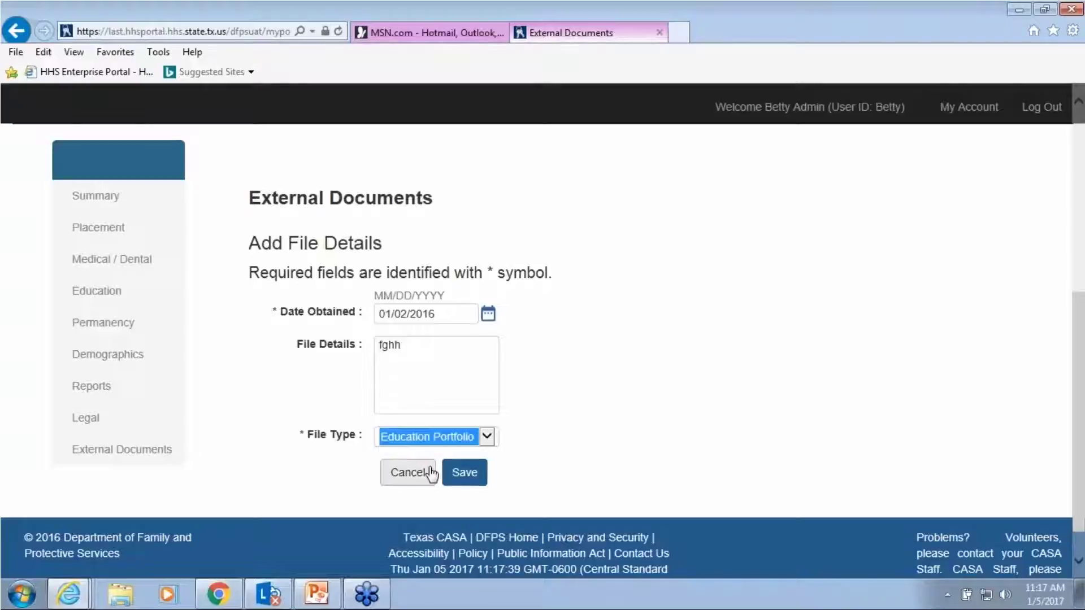
pyautogui.click(474, 476)
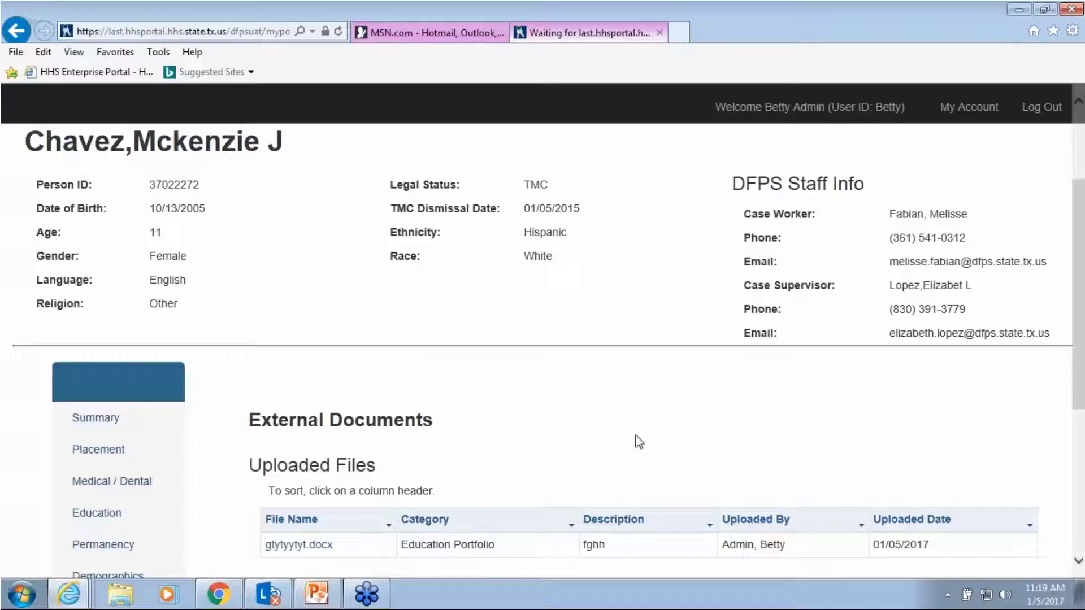
# Step: Review the Uploaded Files list and DFPS Documents section of the External Documents page, and log out of the portal
pyautogui.scroll(-4, 639, 442)
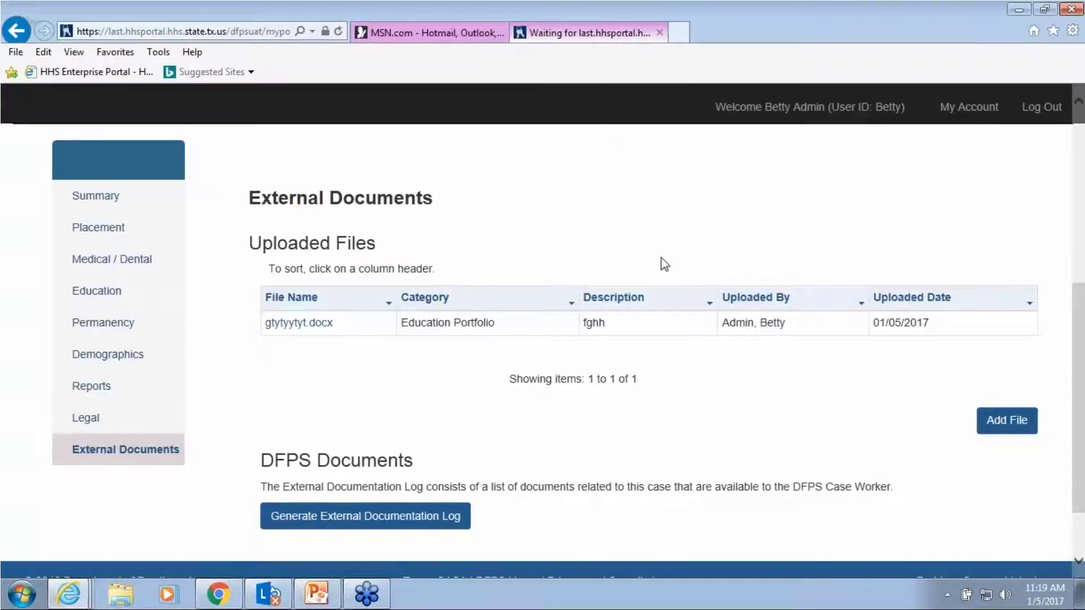
pyautogui.scroll(4, 616, 268)
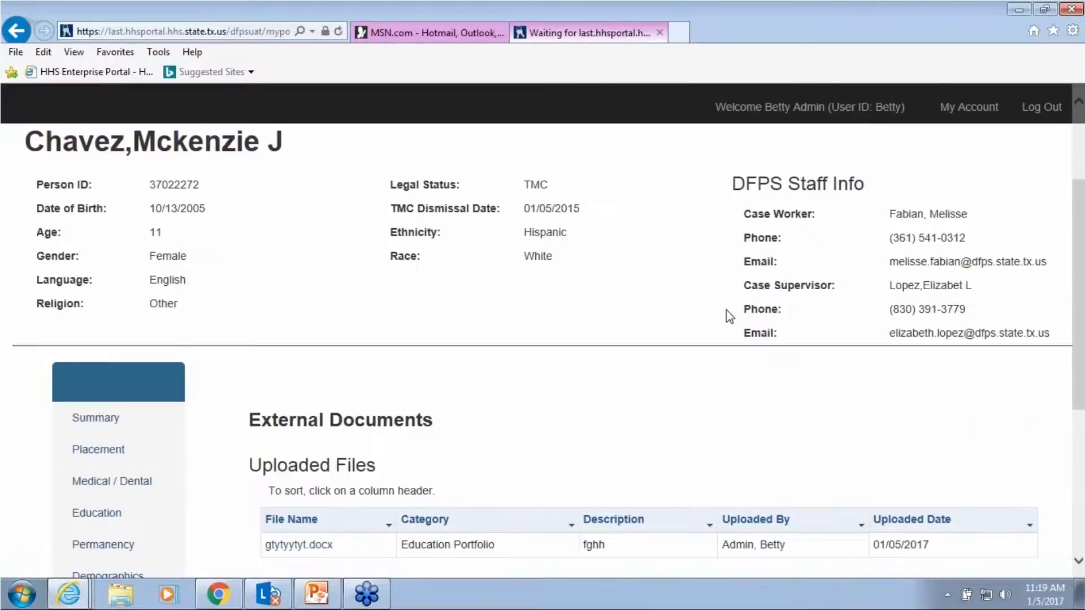
pyautogui.scroll(3, 727, 309)
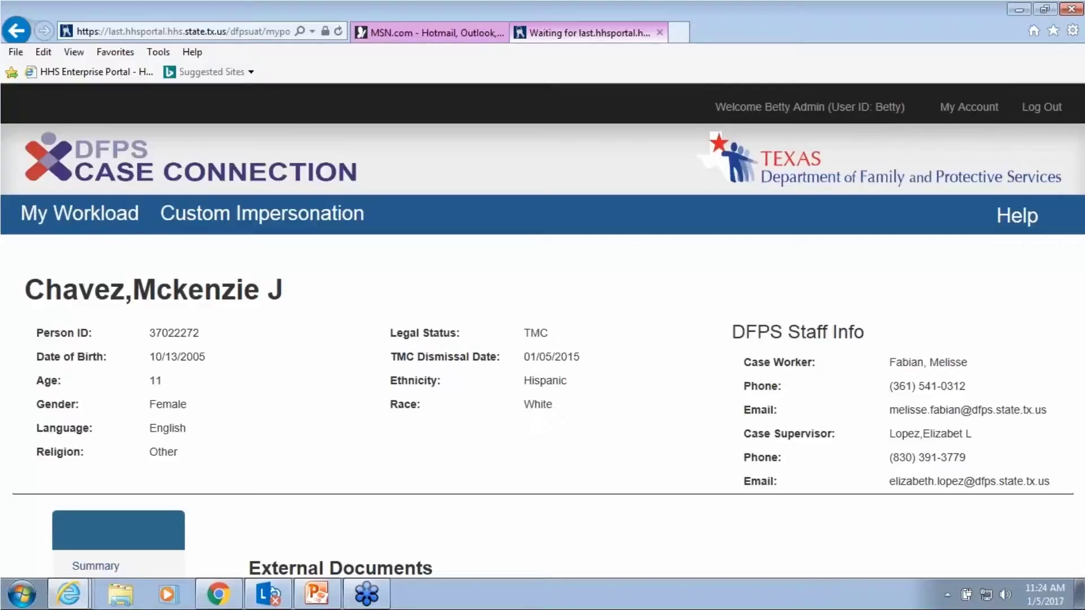
pyautogui.scroll(-6, 642, 237)
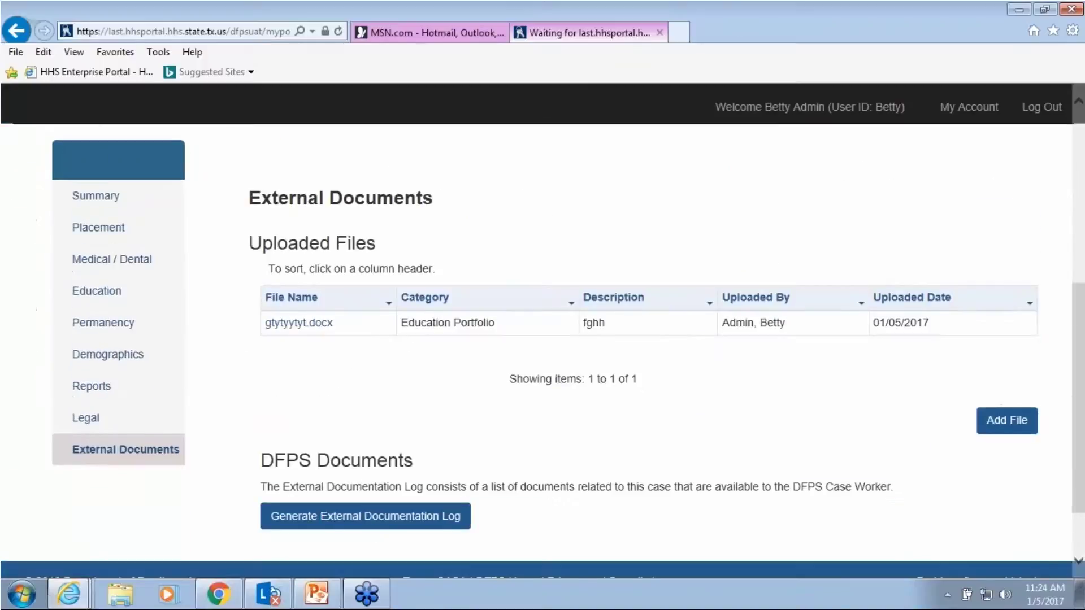
pyautogui.scroll(-1, 794, 390)
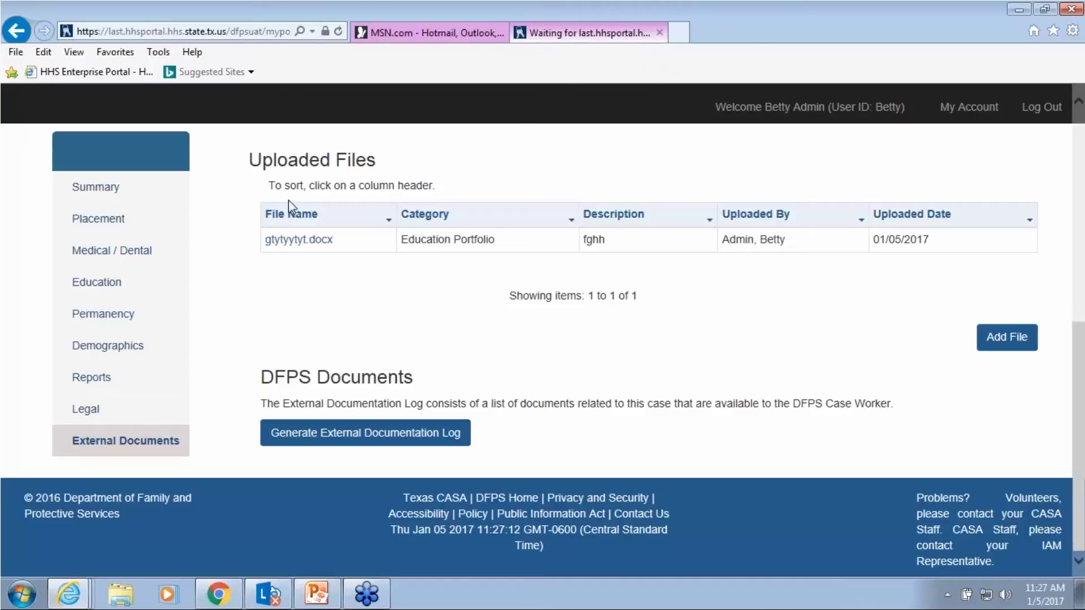
pyautogui.scroll(8, 289, 209)
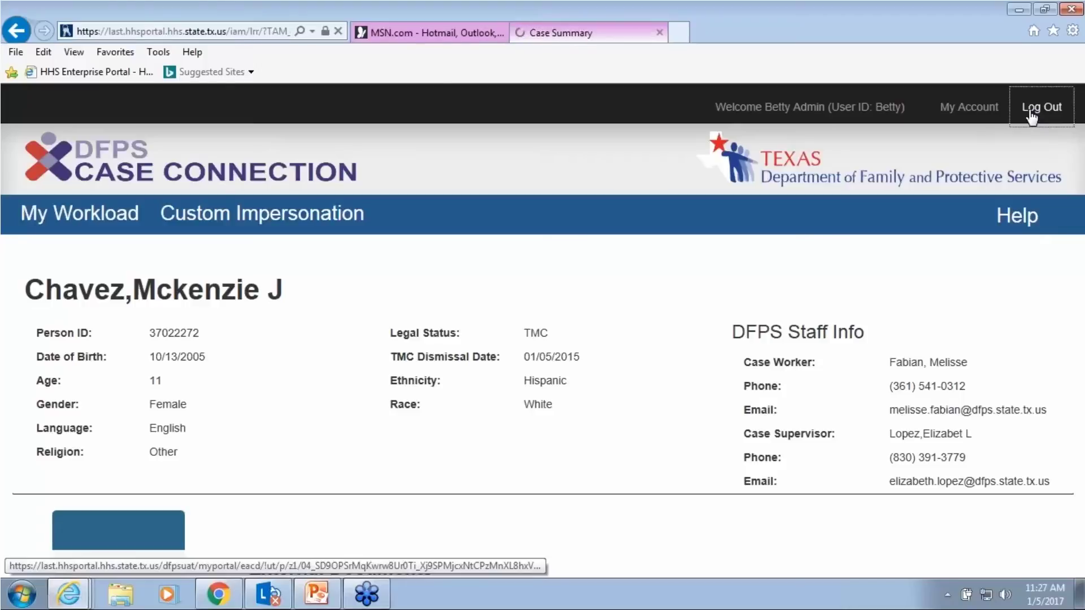
pyautogui.click(1031, 109)
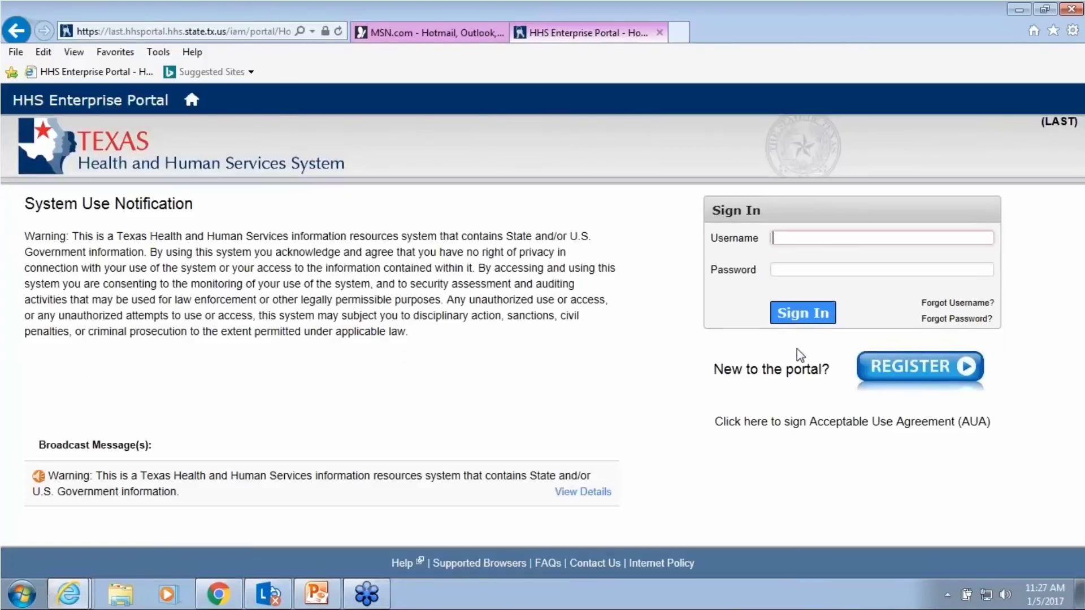